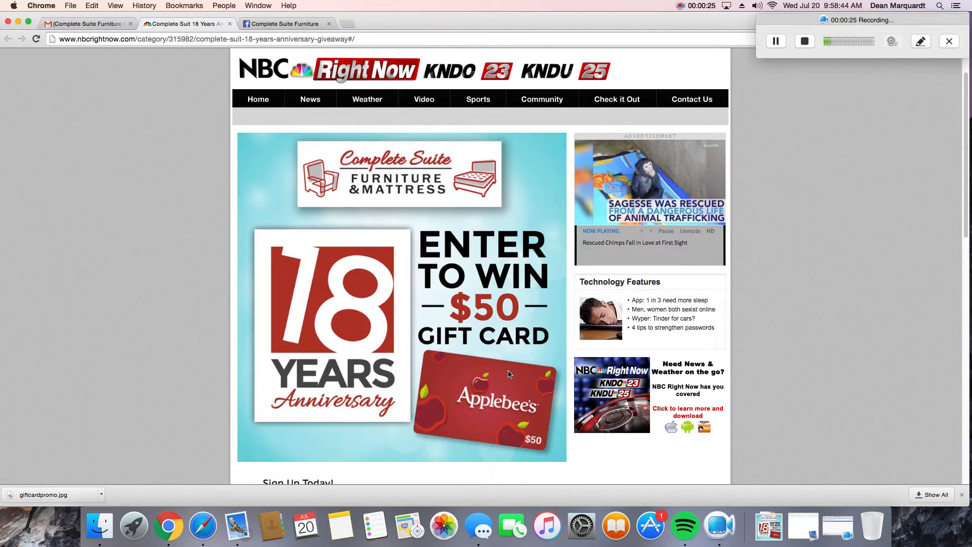
- Look through the Complete Suite 18 Years Anniversary giveaway page, including the contest sign-up form
scroll(493, 403, down, 3)
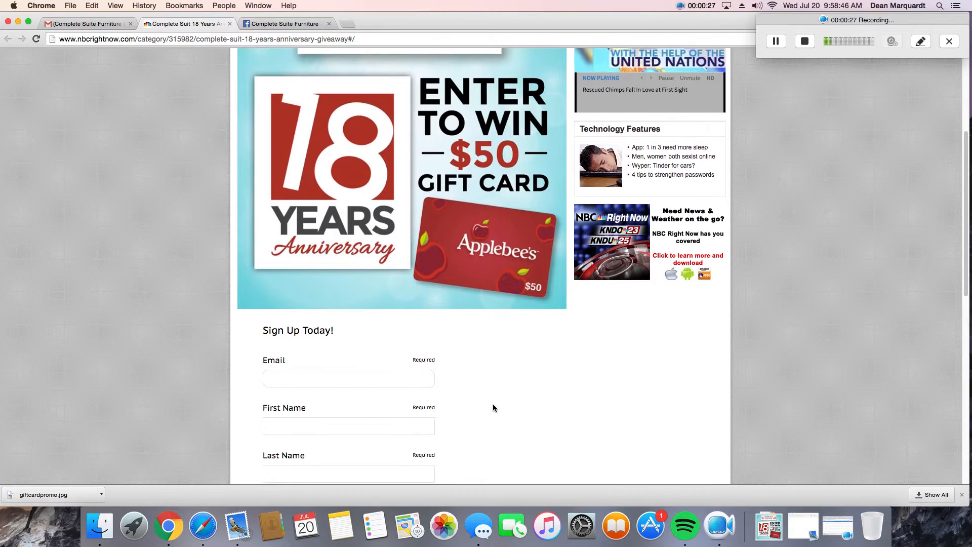
scroll(463, 407, down, 3)
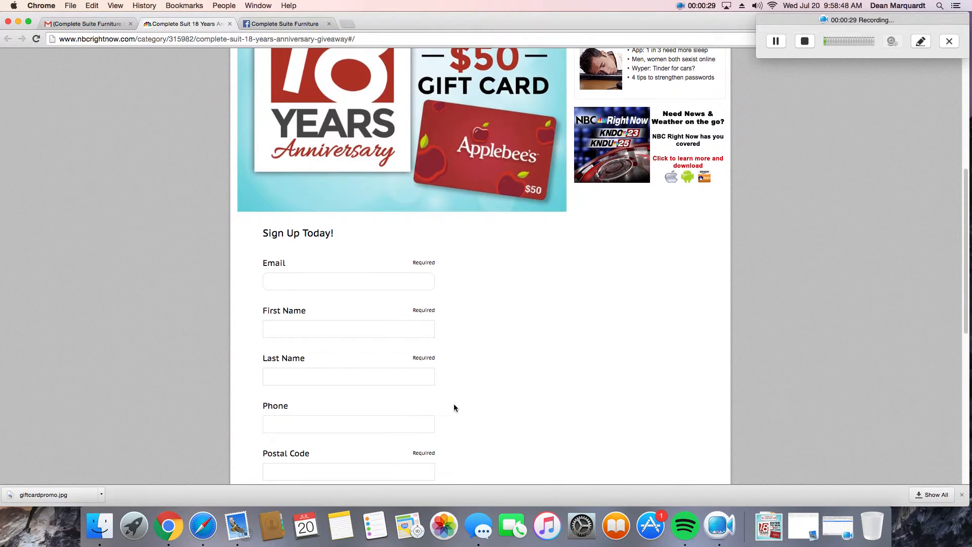
scroll(455, 406, down, 1)
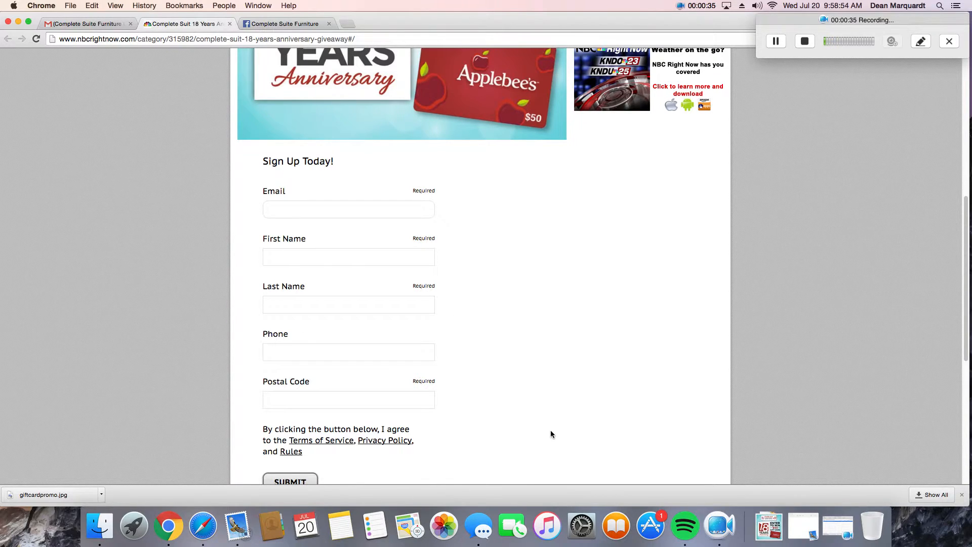
scroll(551, 432, down, 1)
scroll(523, 429, up, 10)
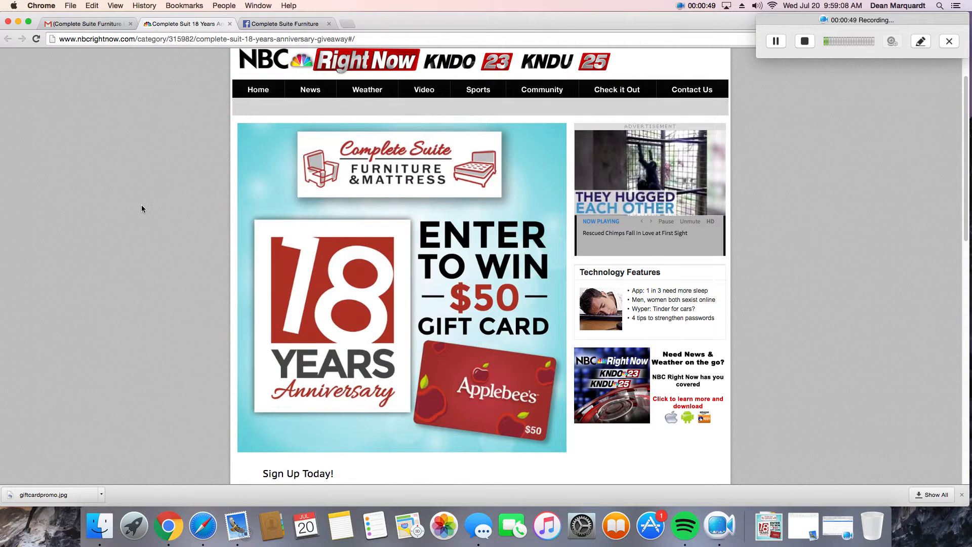
- Switch to the Facebook page, go to facebook.com/ads and start creating a new ad
click(265, 26)
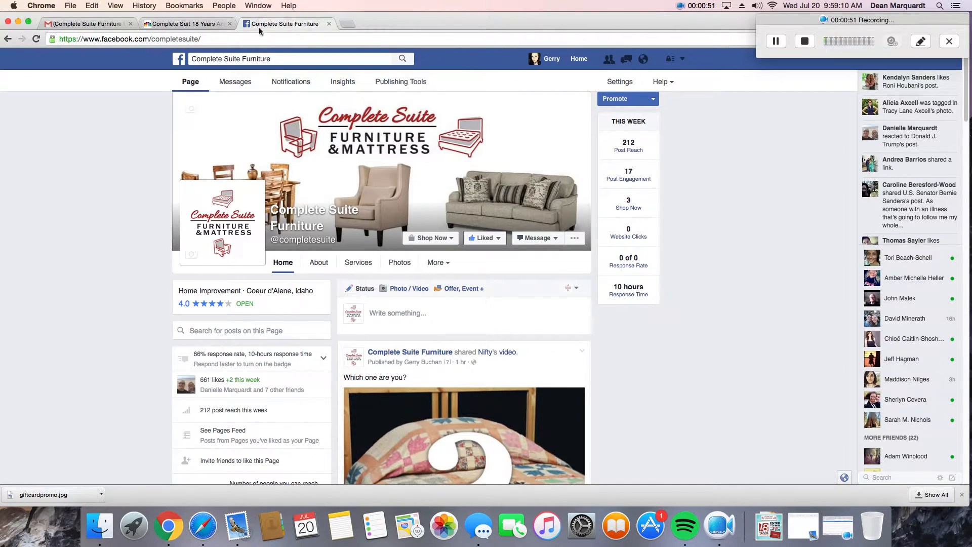
click(311, 35)
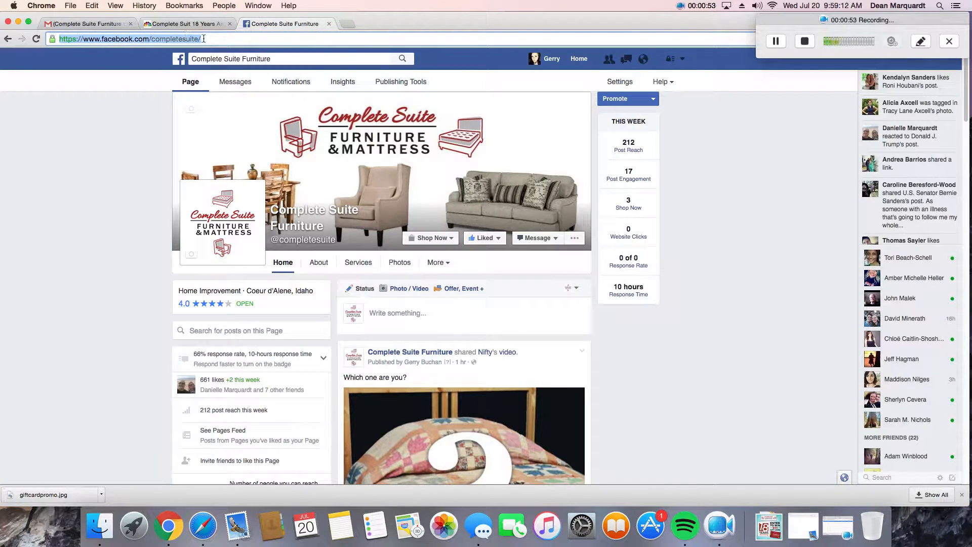
click(203, 40)
drag(210, 40, 162, 35)
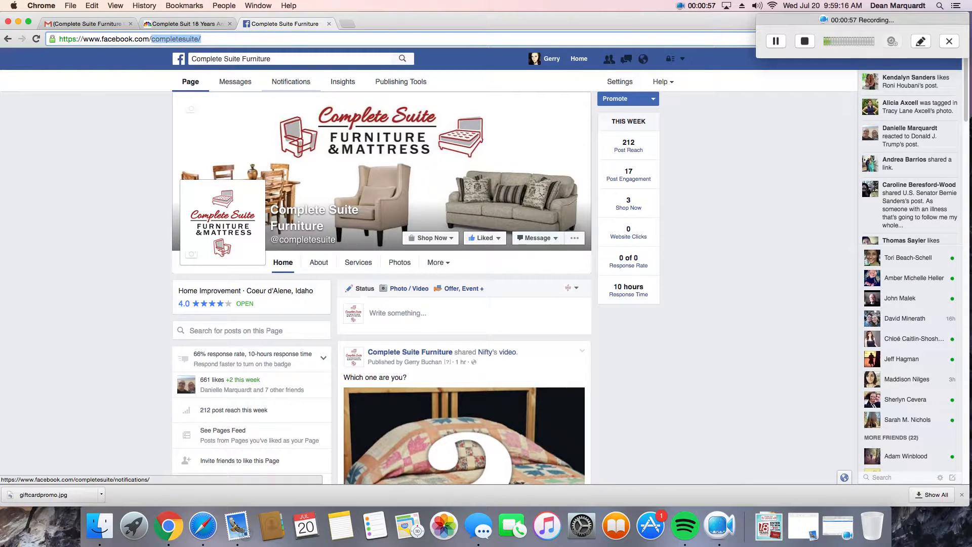
text(ads)
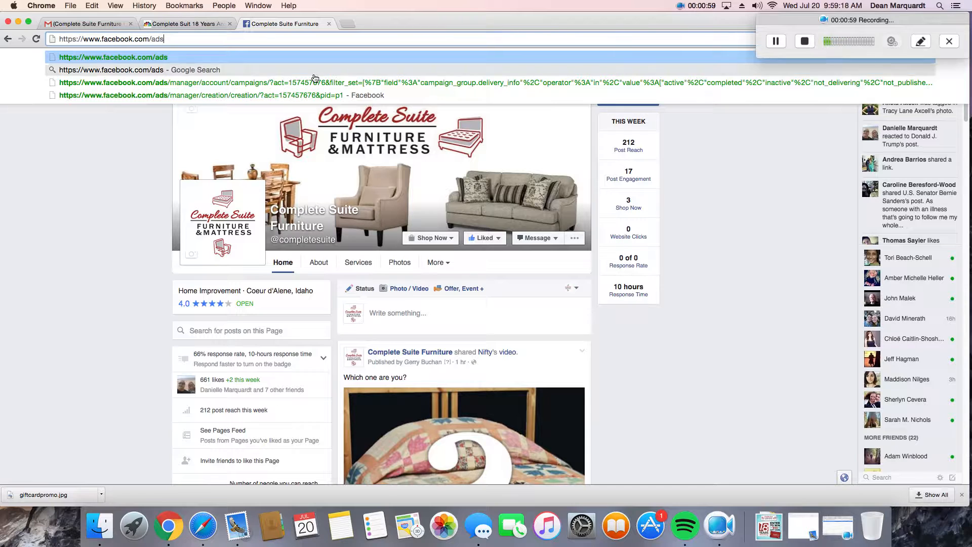
key(Return)
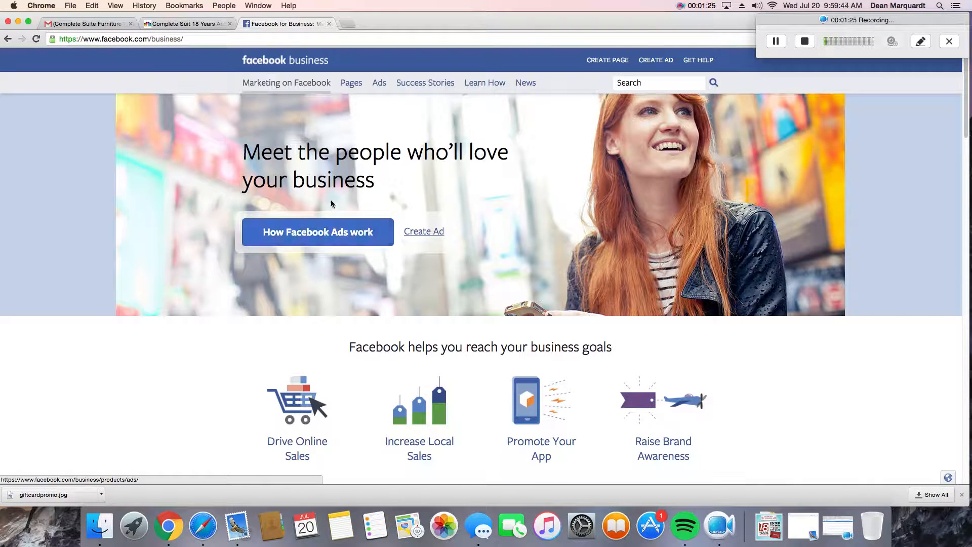
click(432, 233)
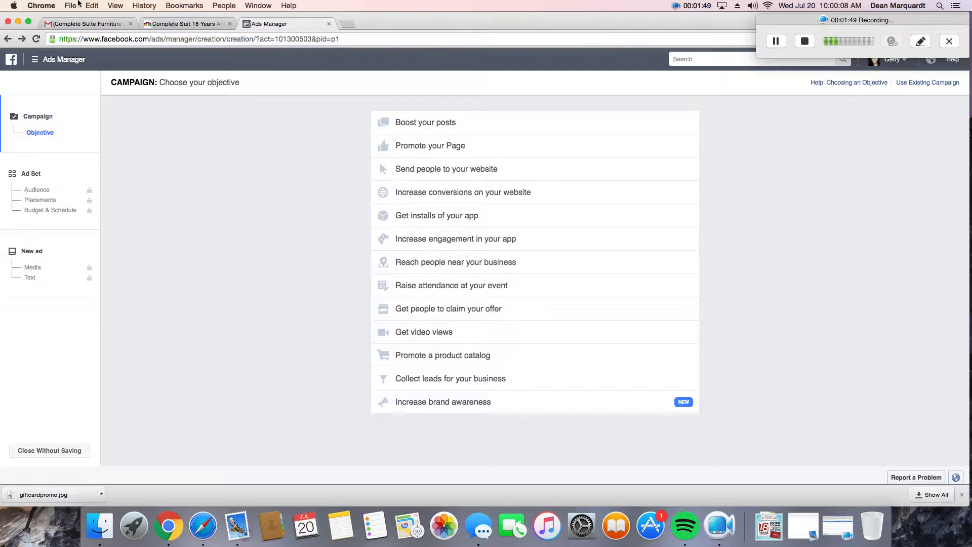
- Compare the giveaway page with the available campaign objectives in Ads Manager
click(184, 23)
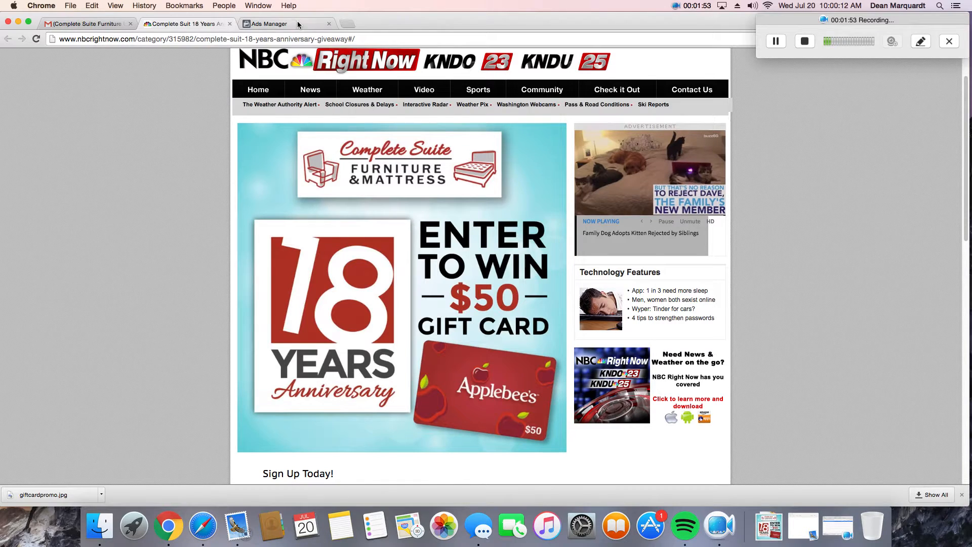
click(269, 24)
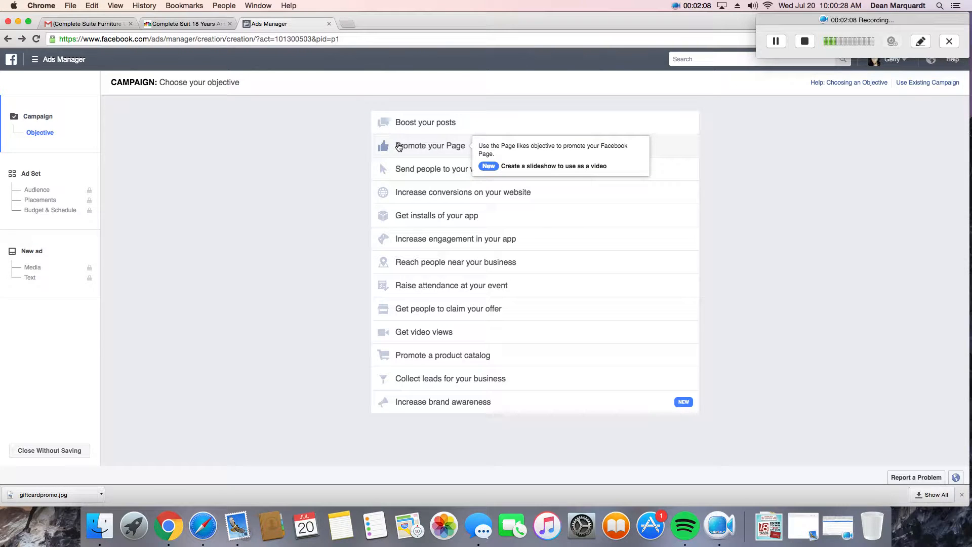
click(163, 25)
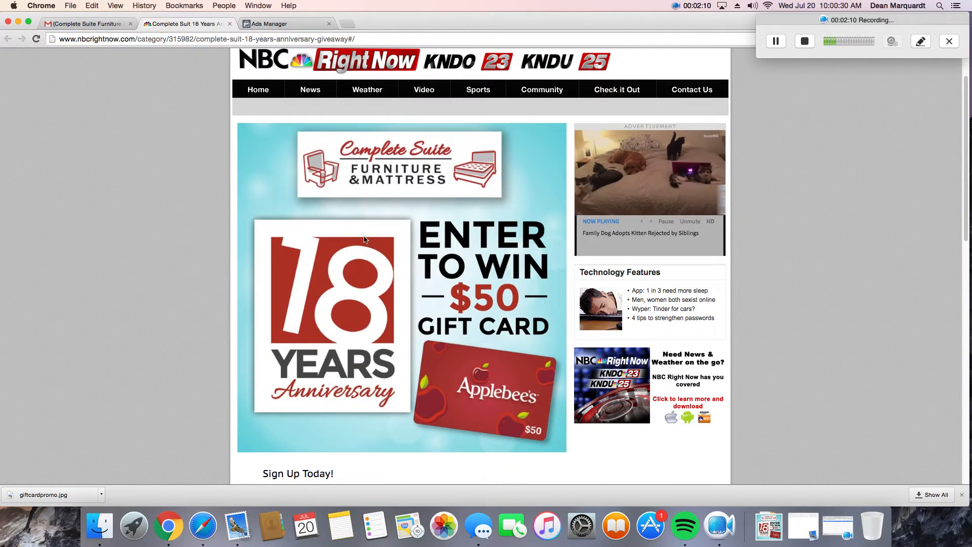
scroll(105, 138, up, 3)
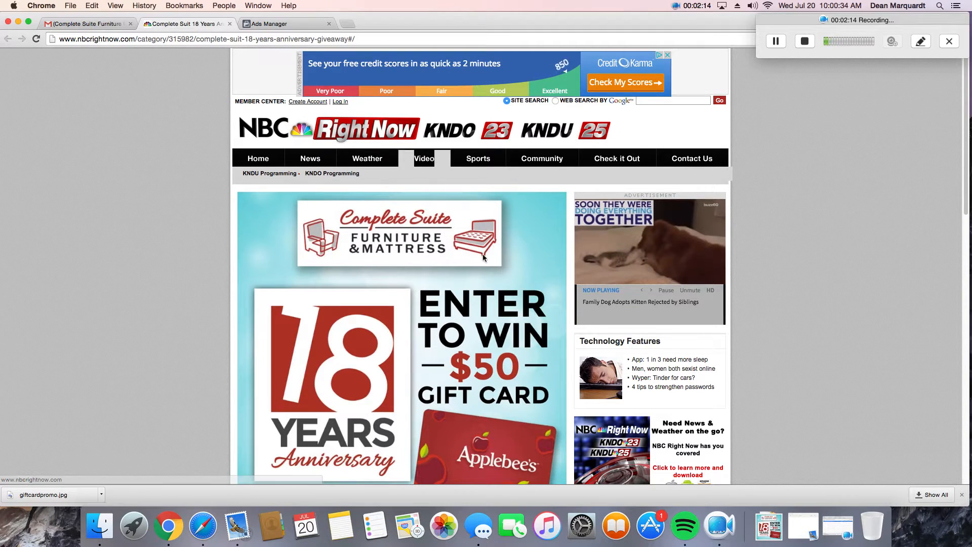
click(261, 24)
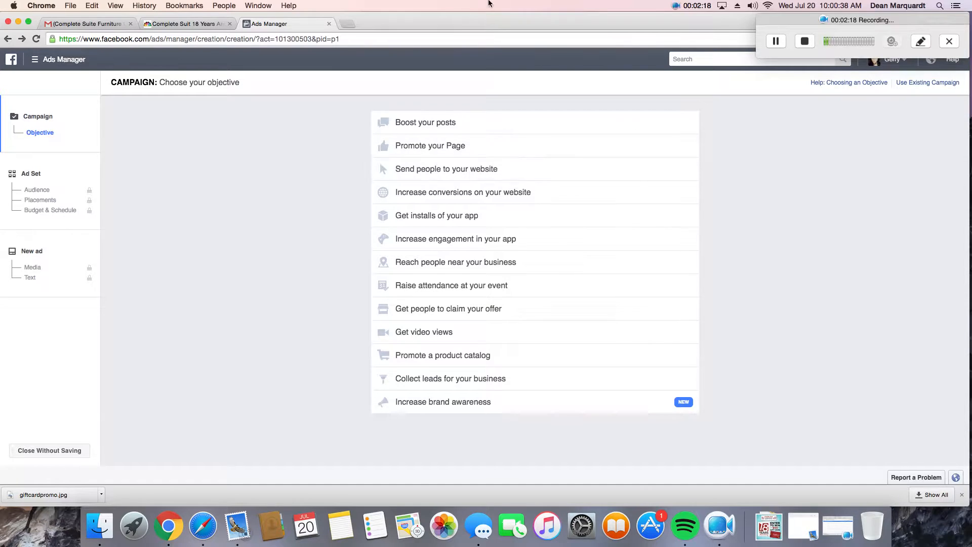
click(171, 25)
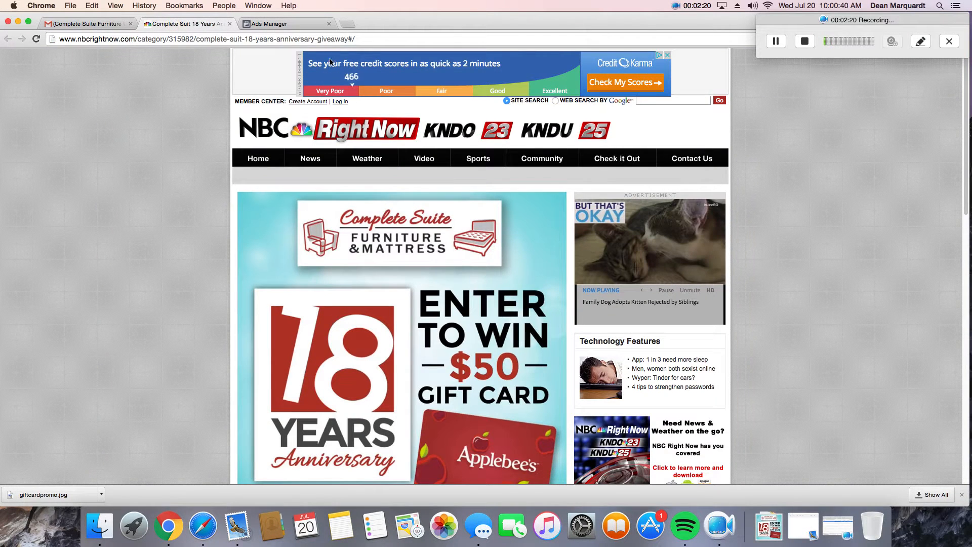
click(299, 27)
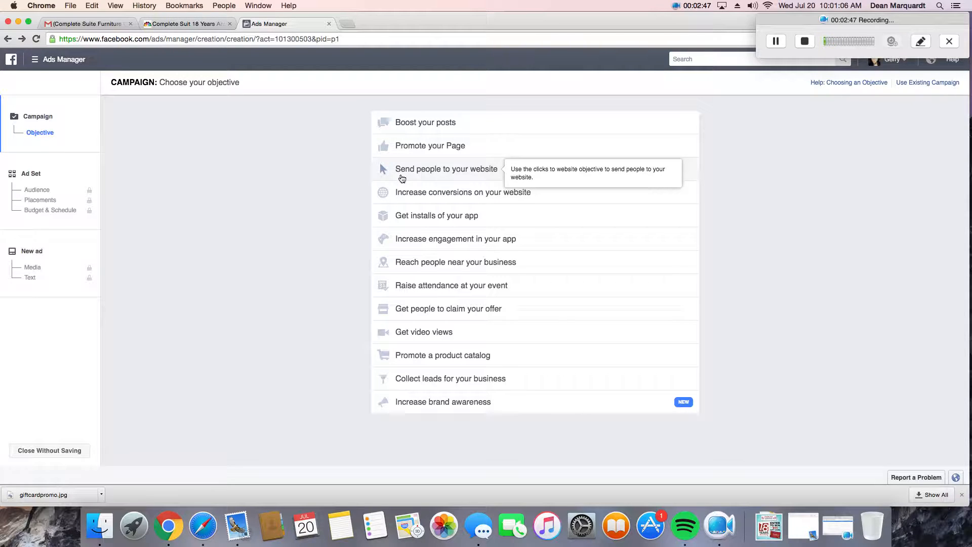
- Choose the "Send people to your website" objective, name the campaign "Complete Suite Contest" and continue to the ad set
click(428, 172)
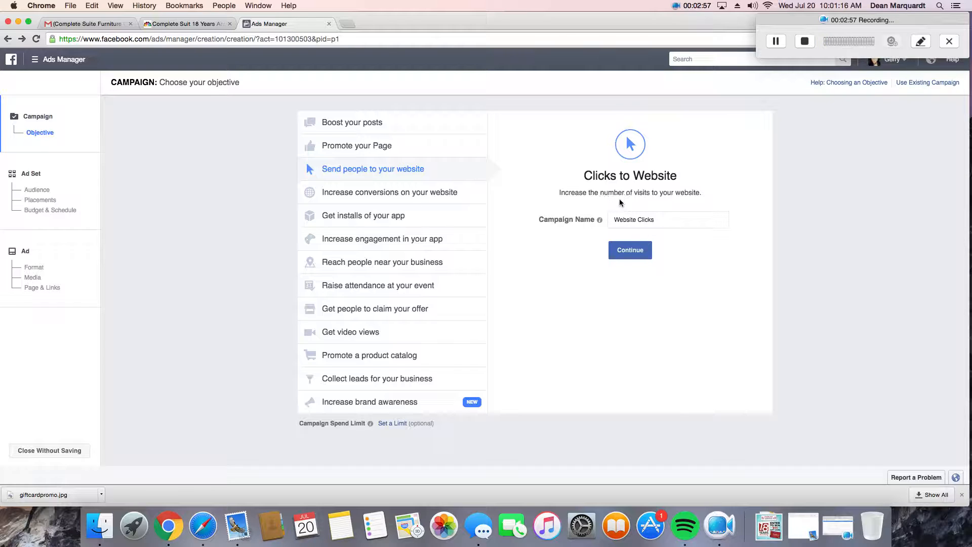
click(661, 220)
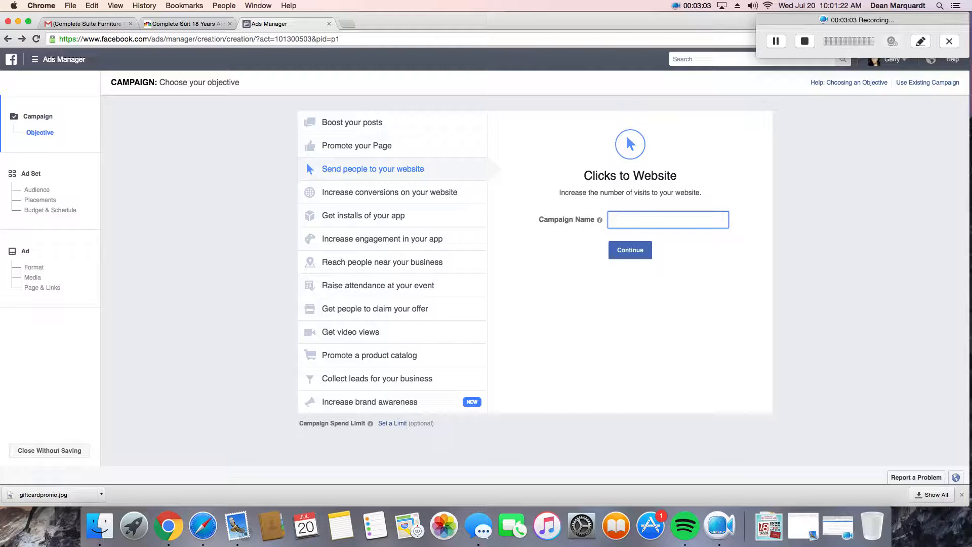
text(Complete Suite Contest)
click(643, 255)
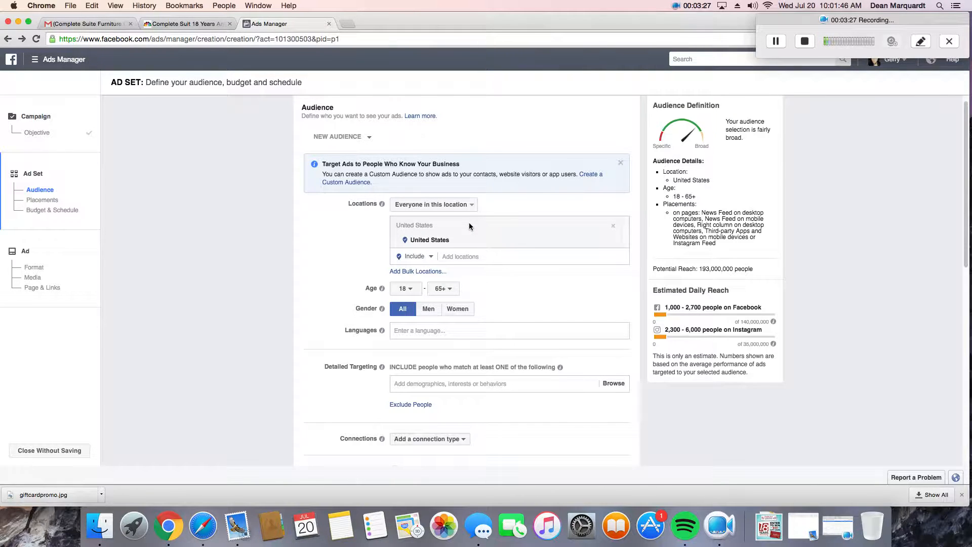
- Target the audience locations Coeur d'Alene, Idaho, and Spokane, Washington, in place of the whole United States
click(450, 224)
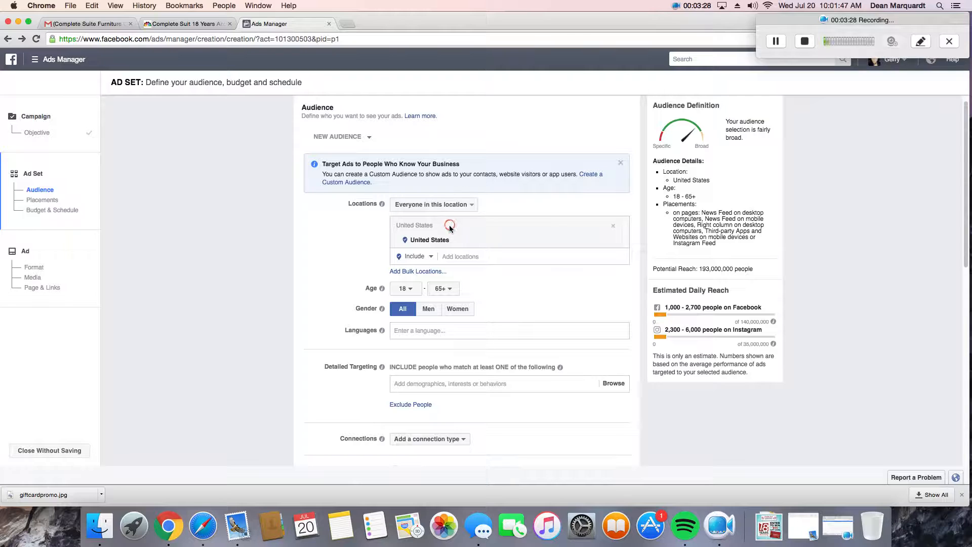
click(462, 258)
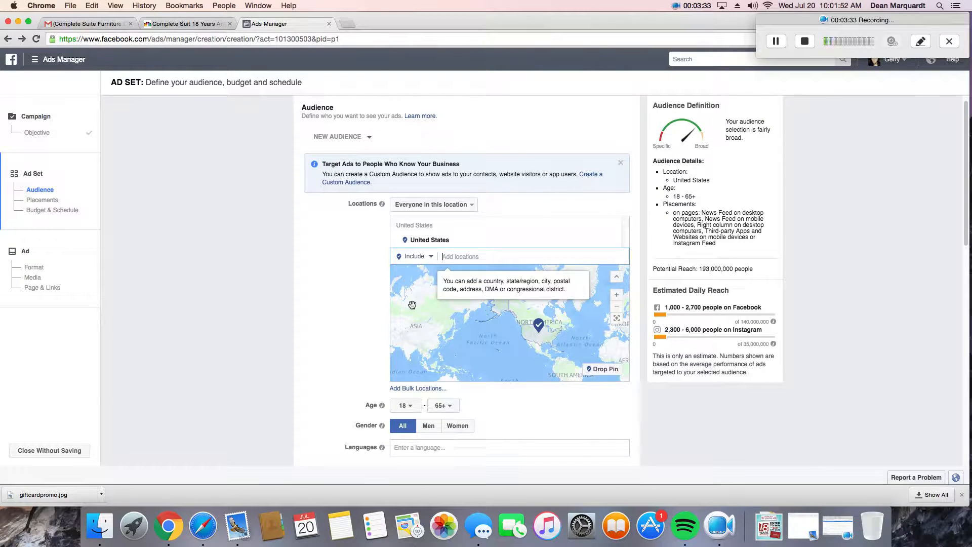
text(coe)
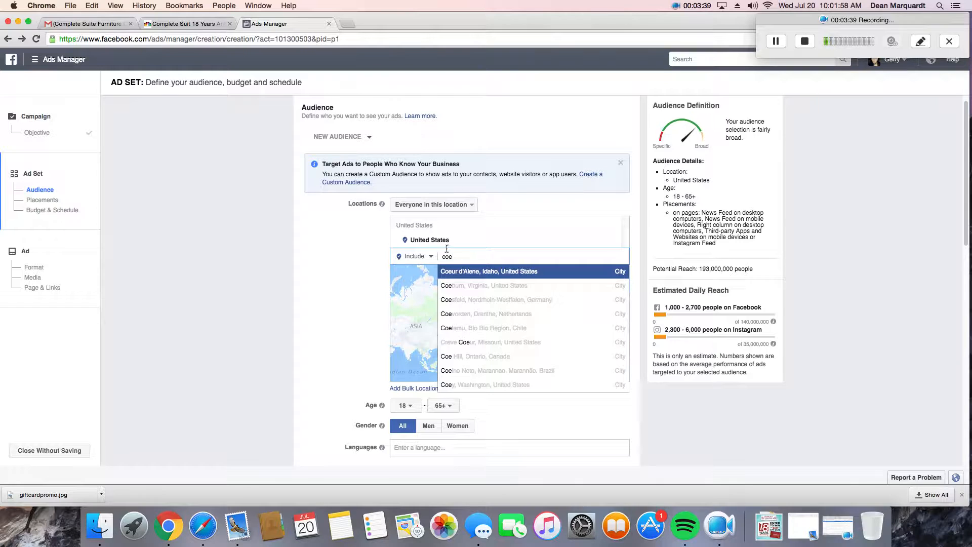
click(465, 272)
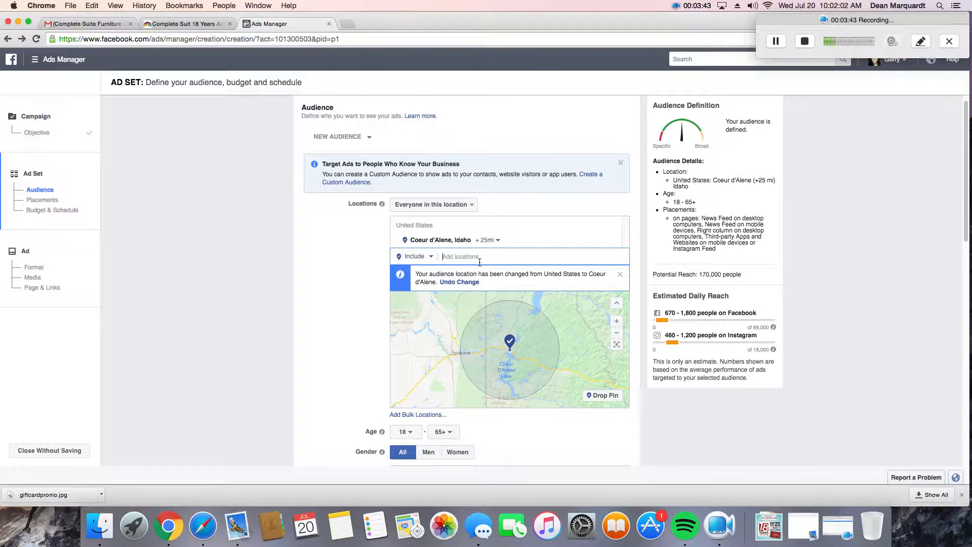
text(spokane)
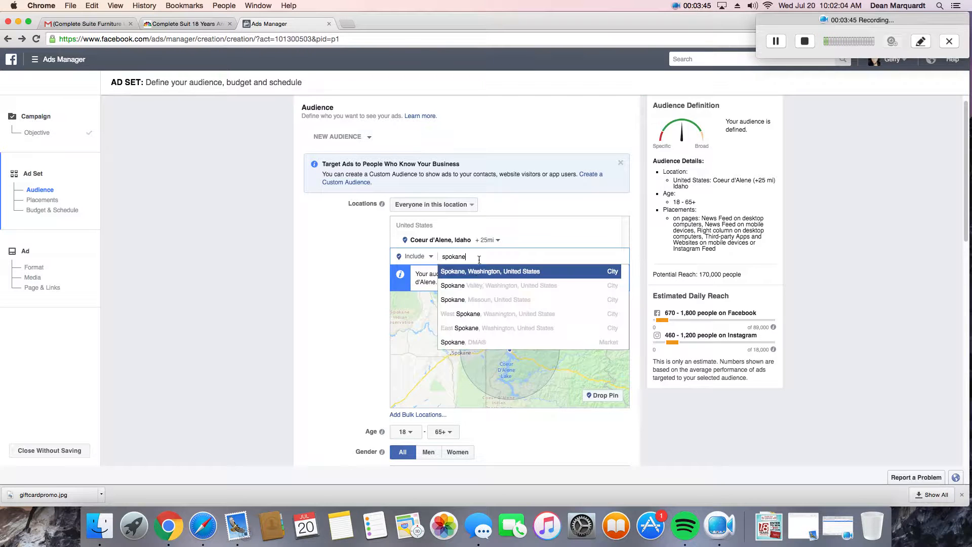
click(477, 277)
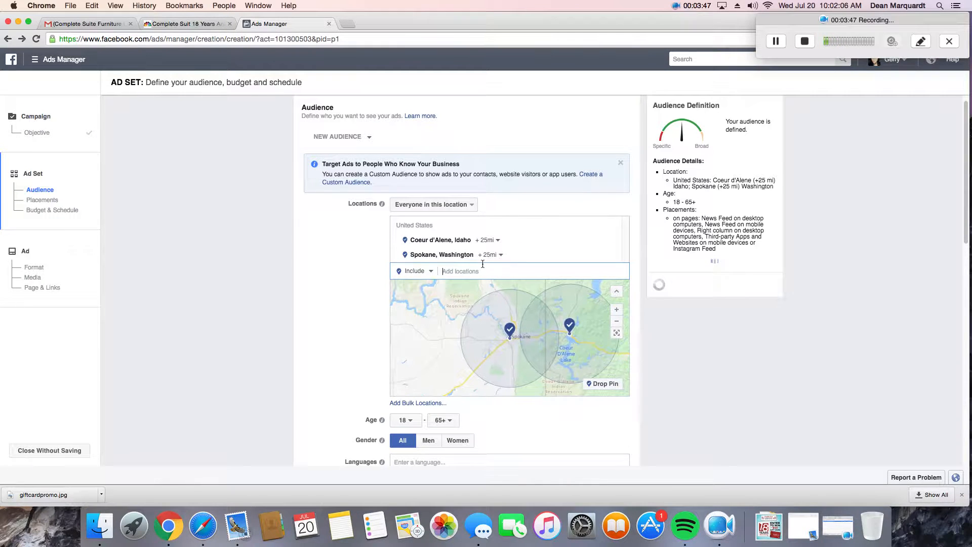
- Add Spokane Valley, Washington, and Liberty Lake, Washington, to the audience locations
text(spokane vall)
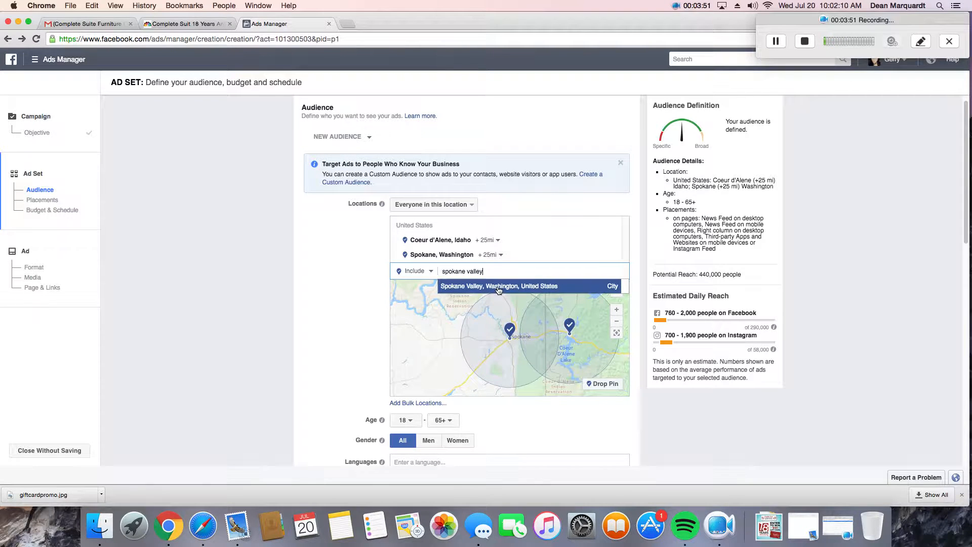
text(ey)
click(499, 287)
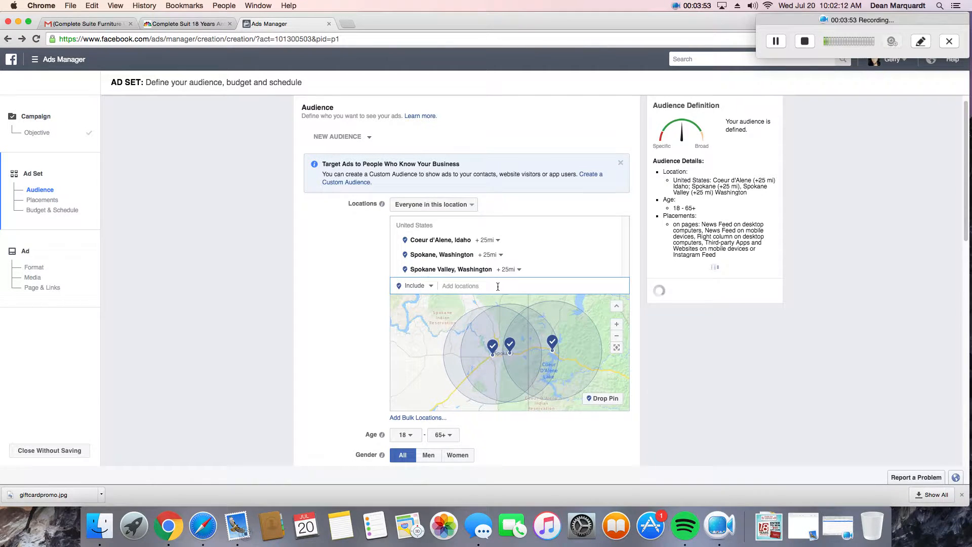
text(liberty)
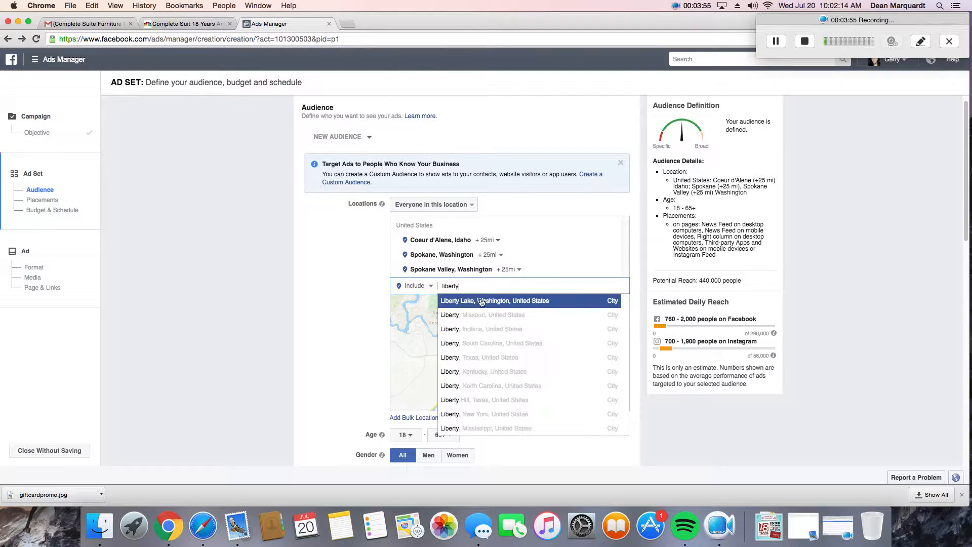
click(476, 302)
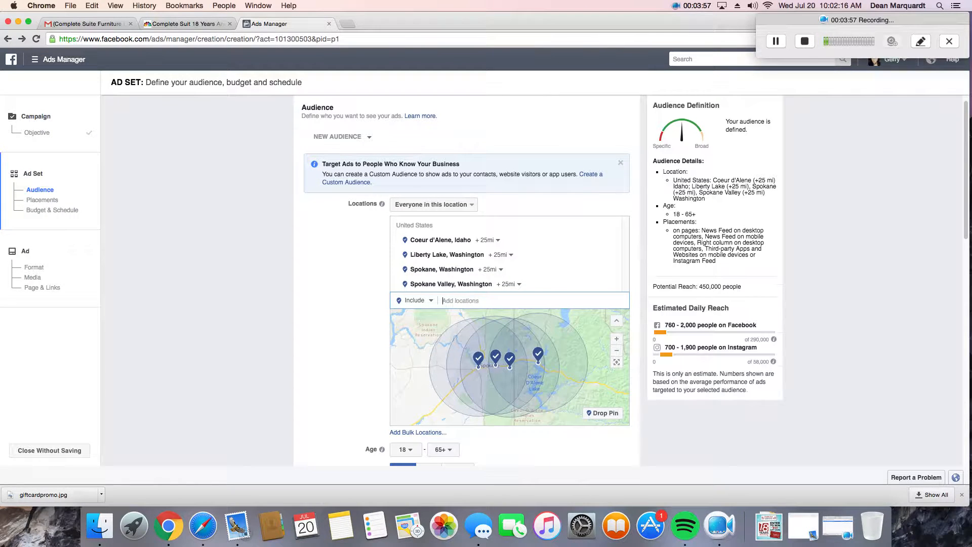
- Add Post Falls, Idaho, and Rathdrum, Idaho, to the audience locations
text(post falls)
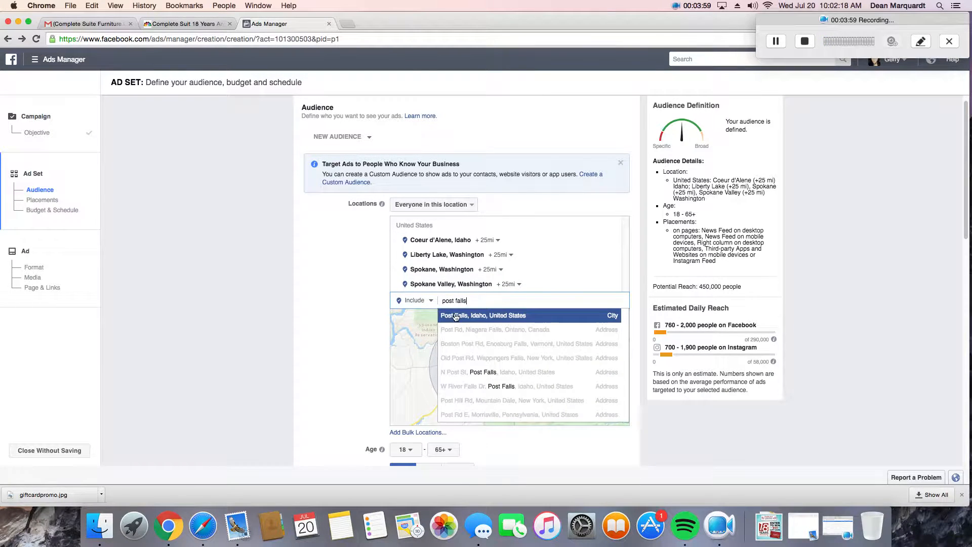
key(Return)
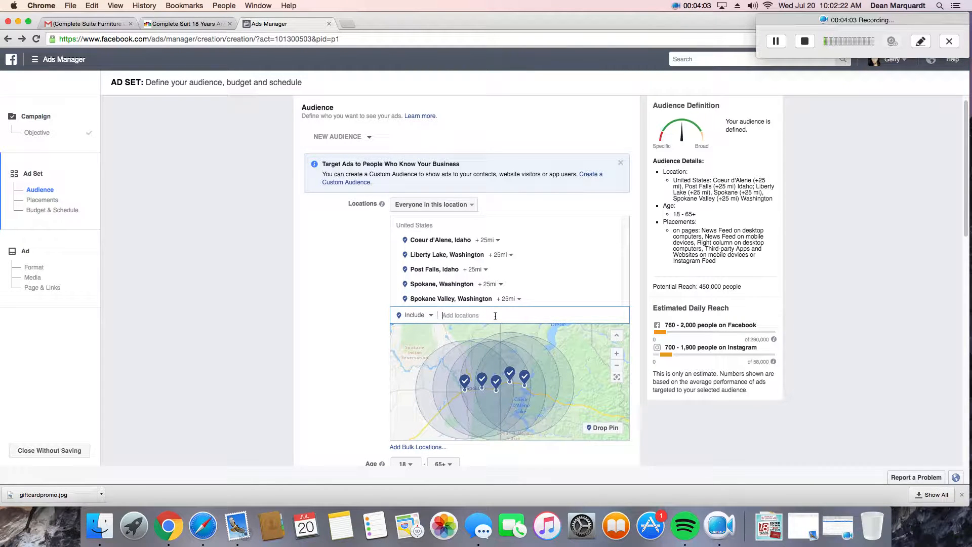
text(rahtd)
key(BackSpace)
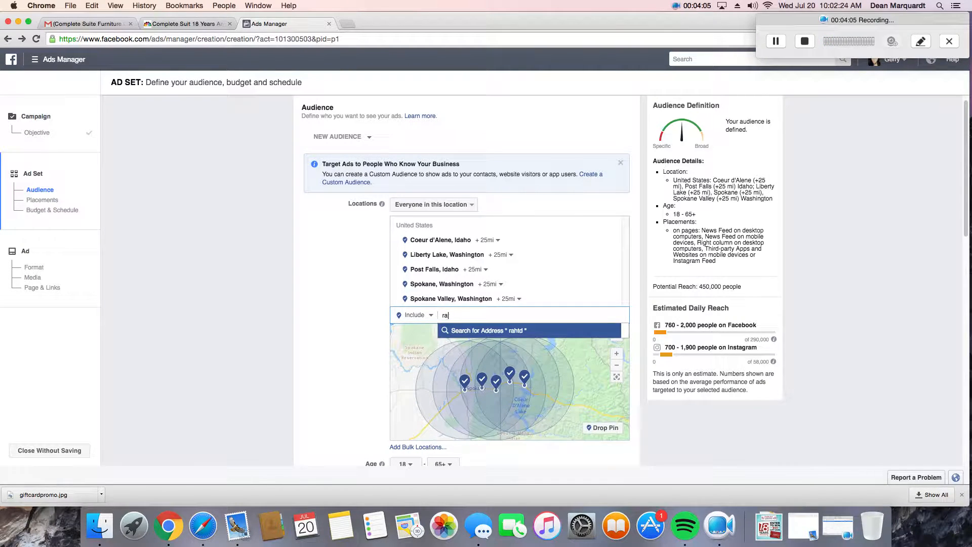
text(athf)
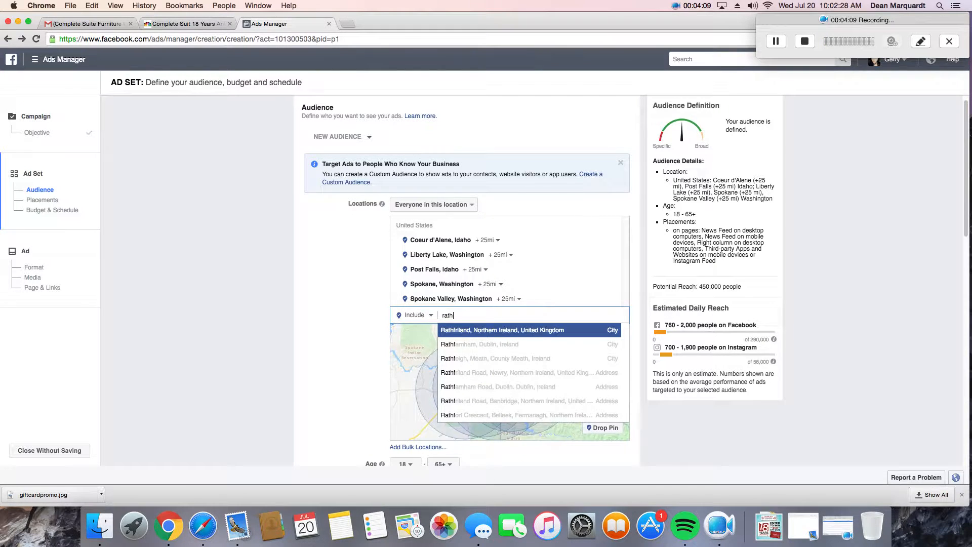
click(502, 335)
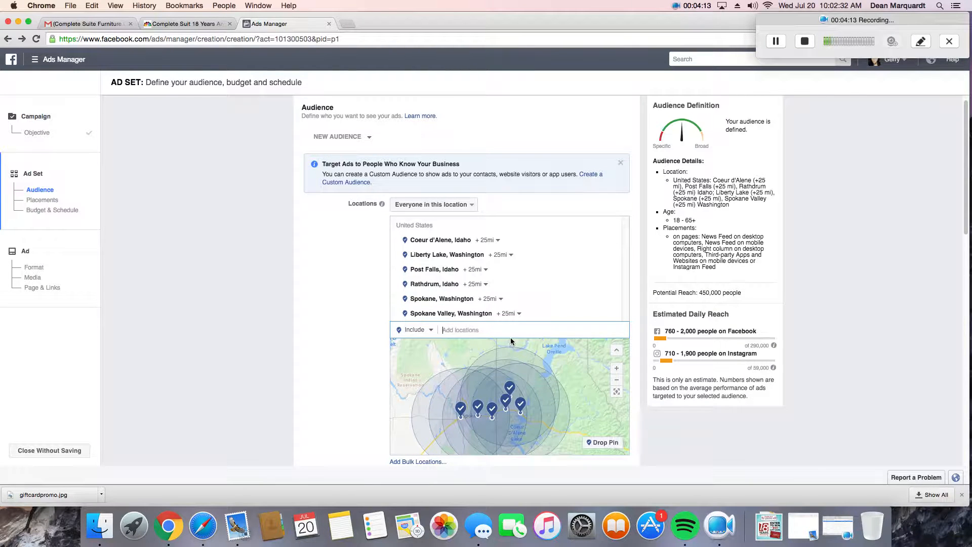
- Add Hayden, Idaho, and Dalton Gardens, Idaho, to the audience locations
text(hayden)
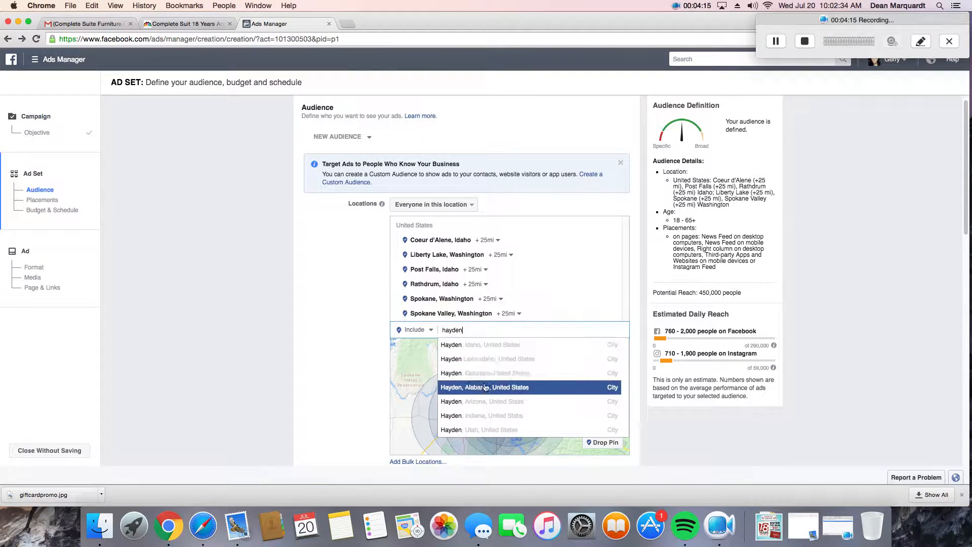
click(483, 345)
scroll(483, 348, down, 1)
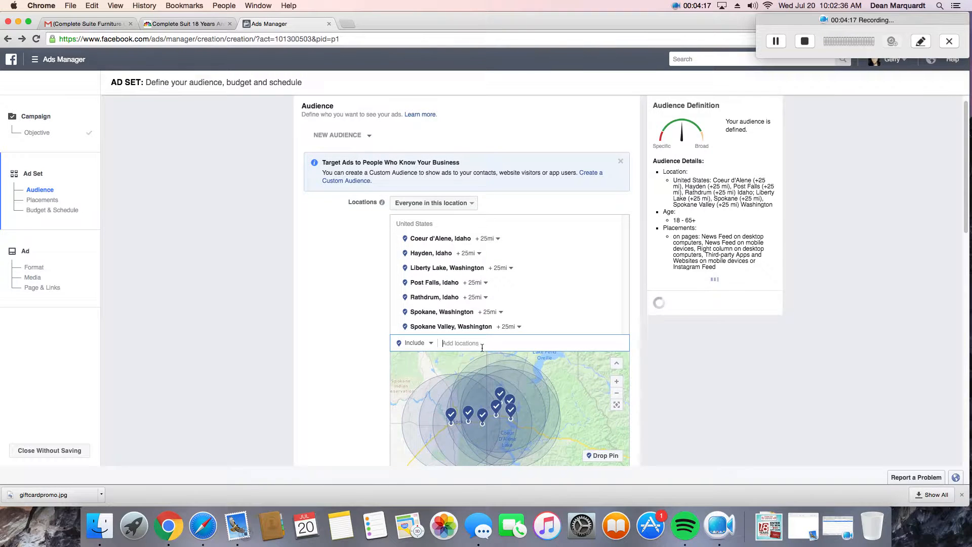
text(dalton)
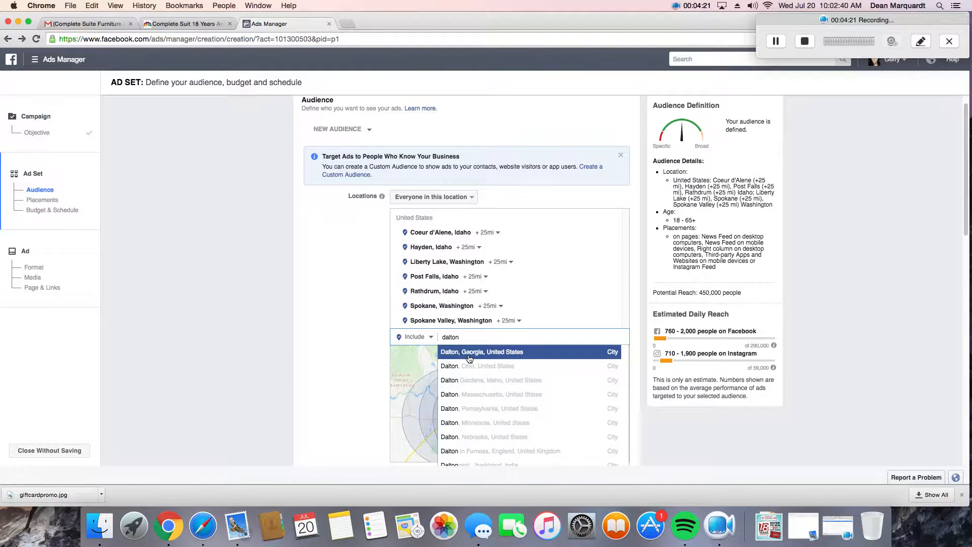
text( gard)
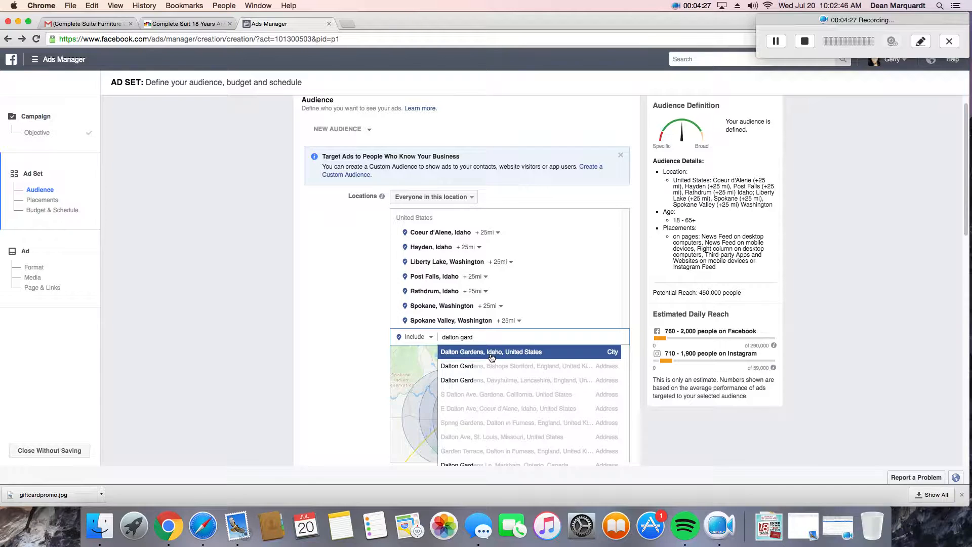
click(491, 357)
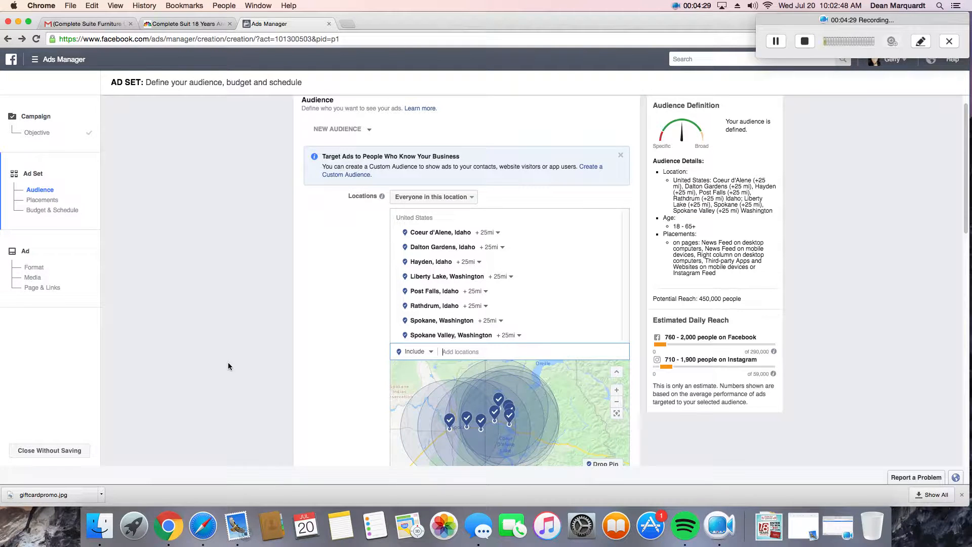
scroll(257, 358, down, 2)
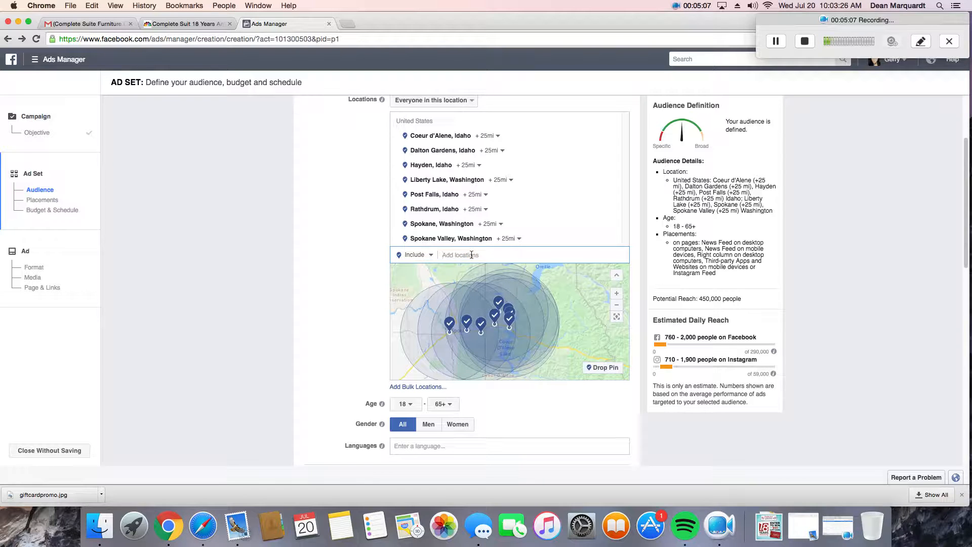
text(rich)
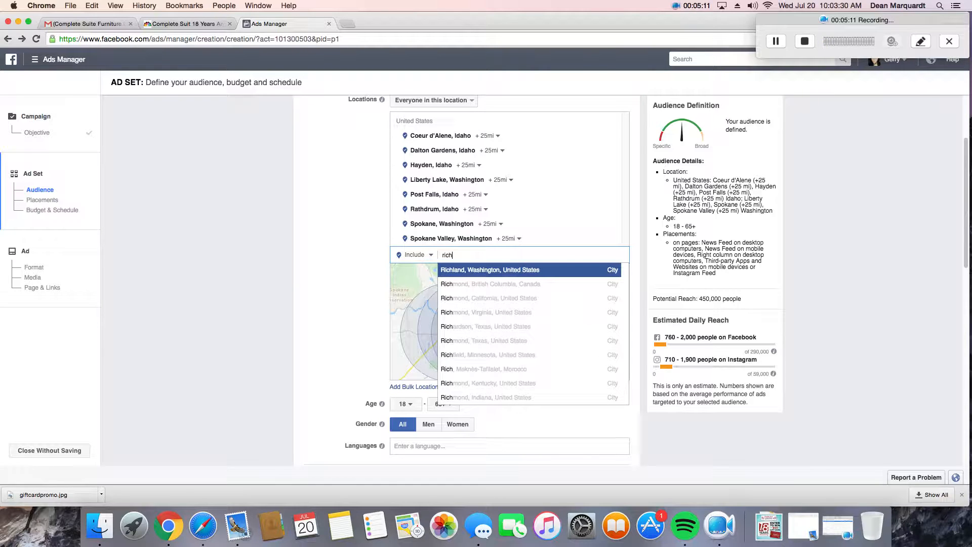
click(505, 271)
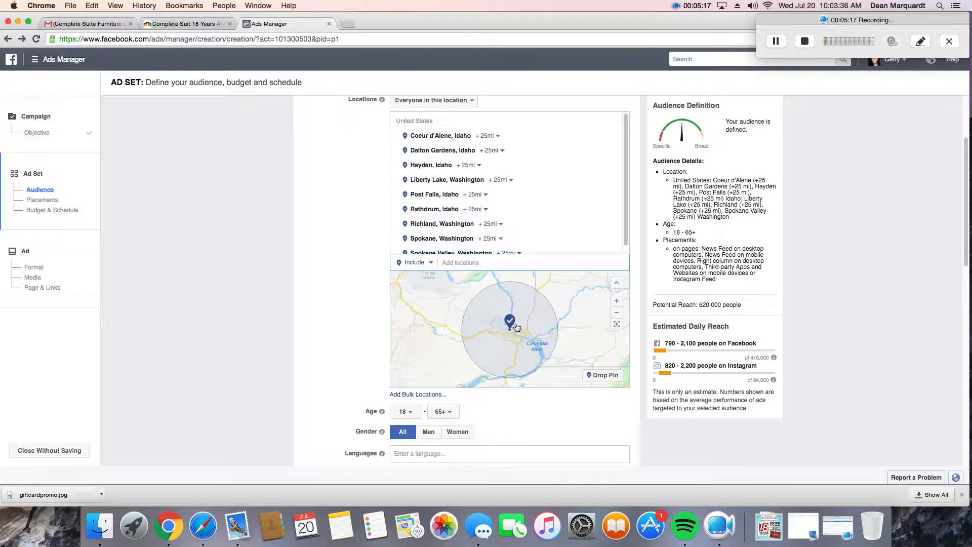
scroll(516, 327, down, 5)
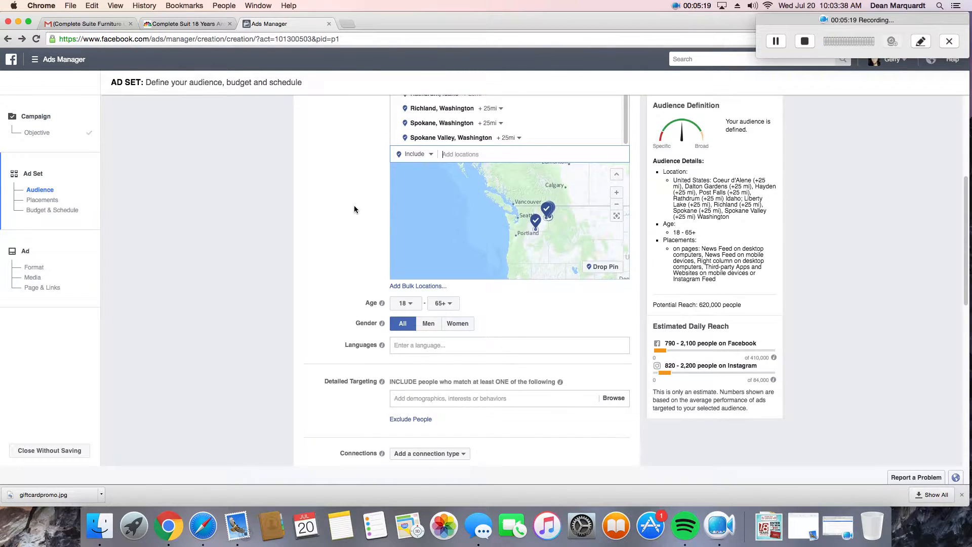
scroll(354, 205, up, 2)
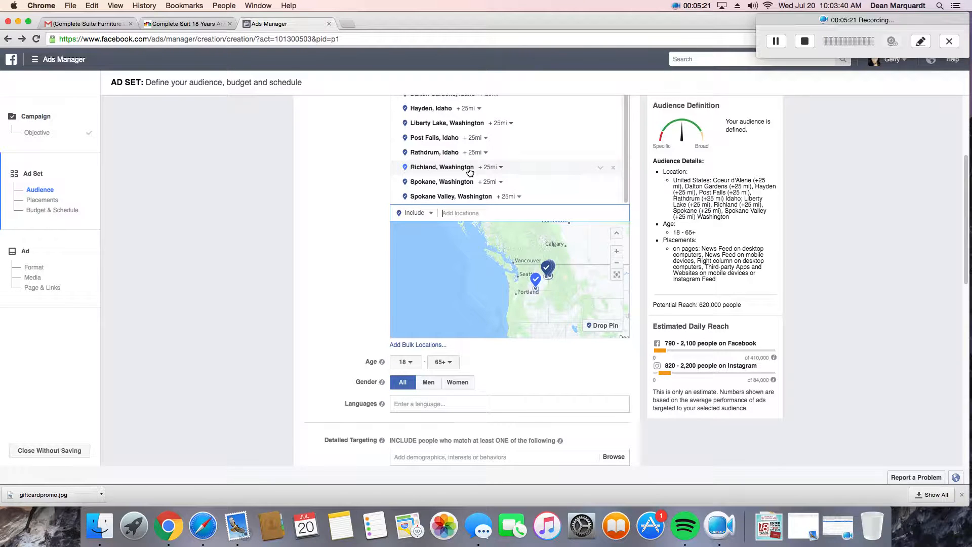
click(612, 168)
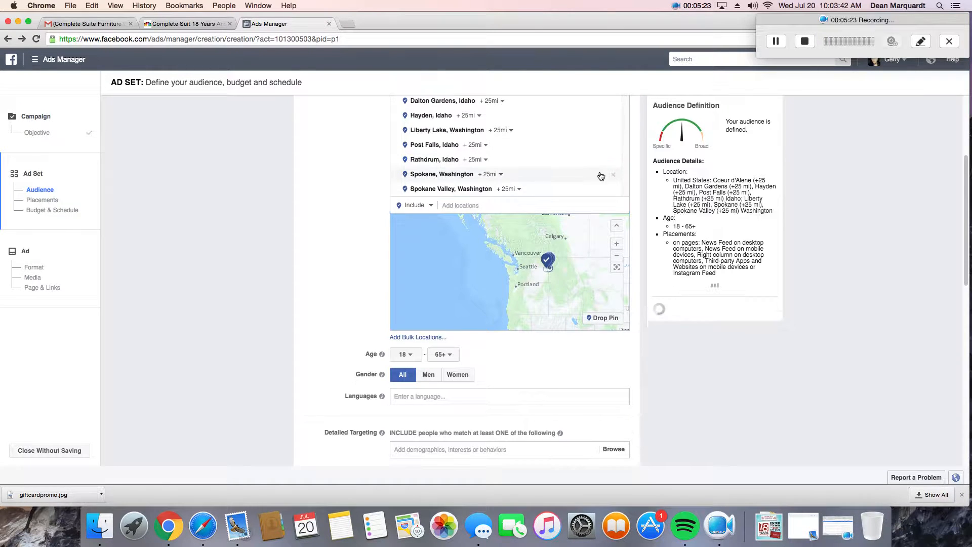
- Add Medical Lake, Washington, to the audience locations
scroll(520, 264, up, 3)
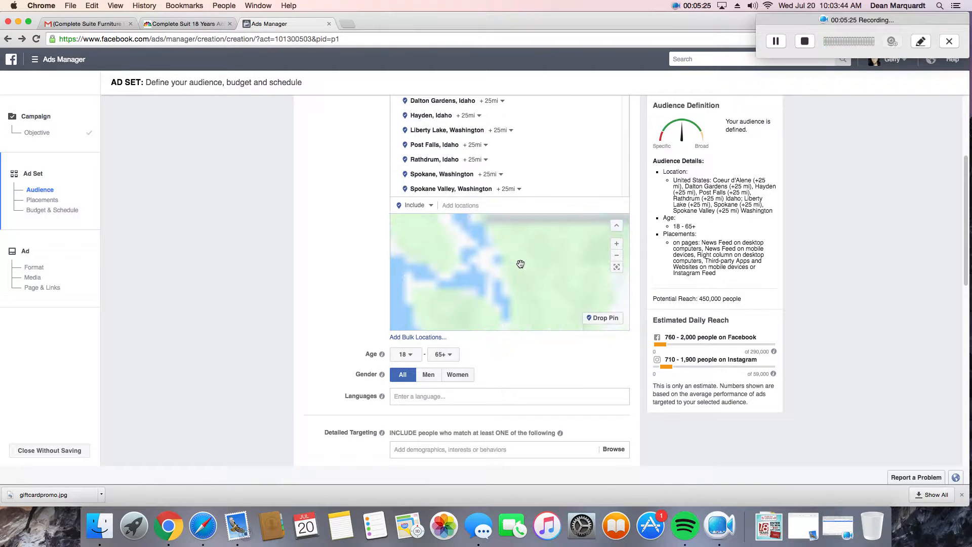
drag(558, 286, 376, 273)
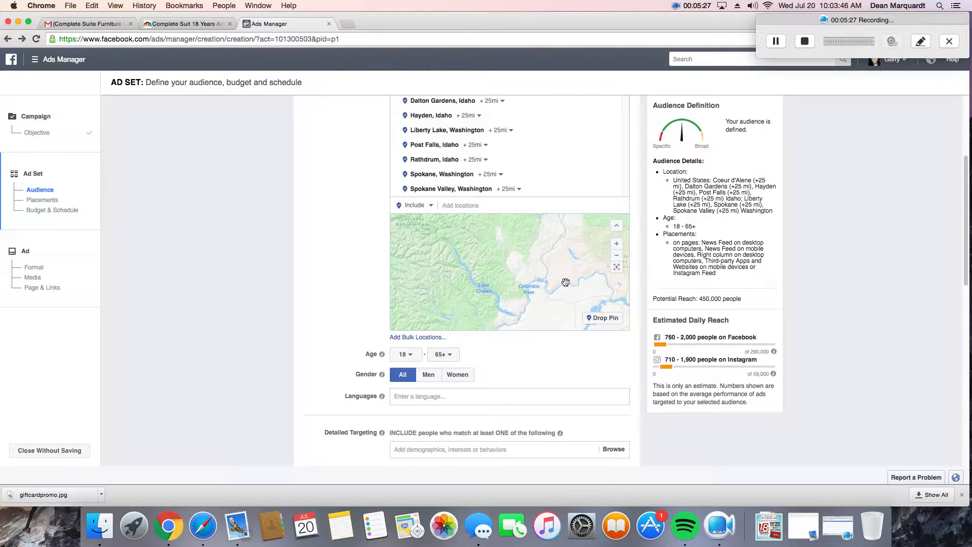
drag(565, 282, 426, 239)
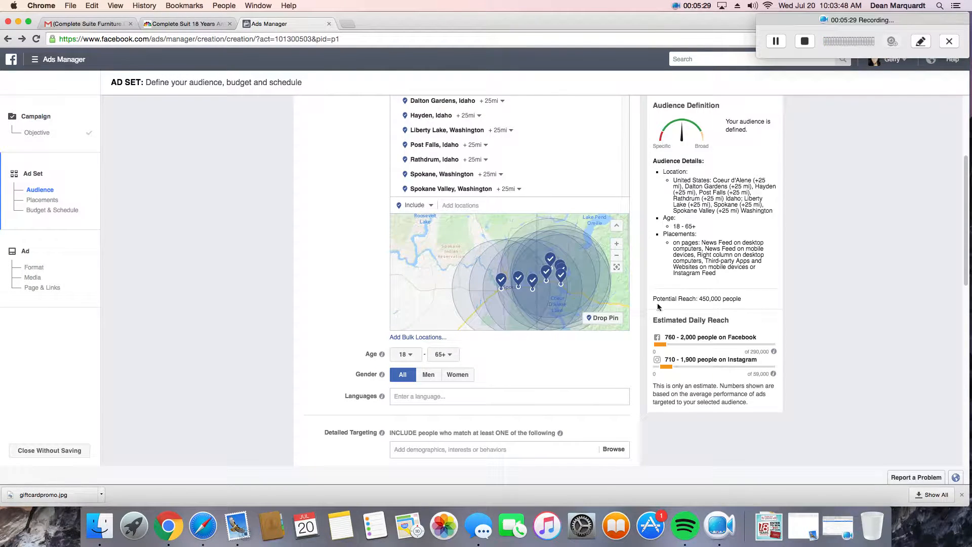
drag(613, 294, 593, 275)
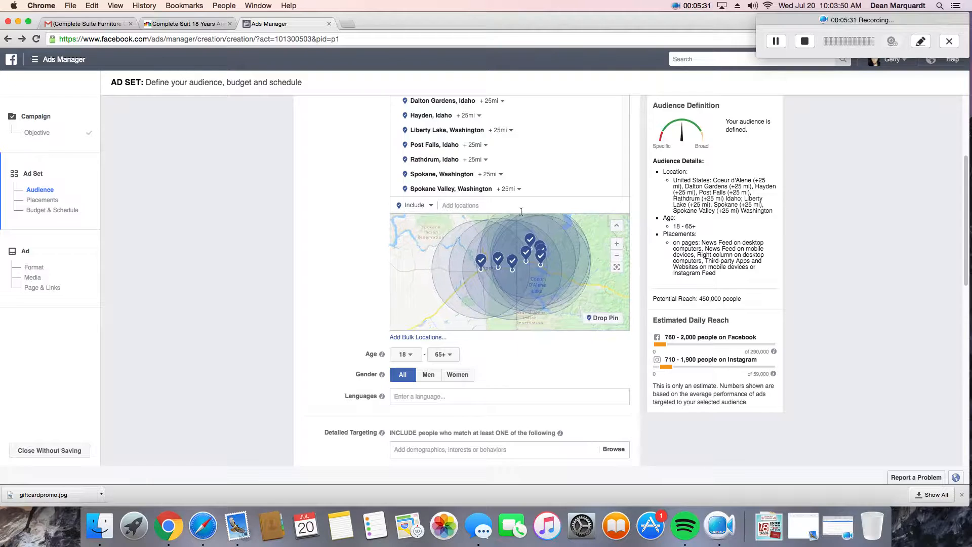
click(514, 204)
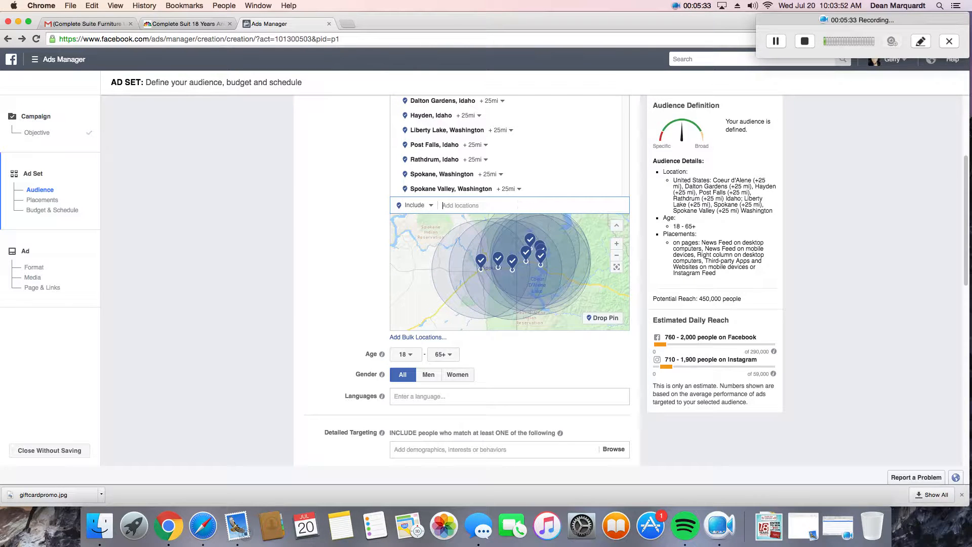
text(wena)
key(BackSpace)
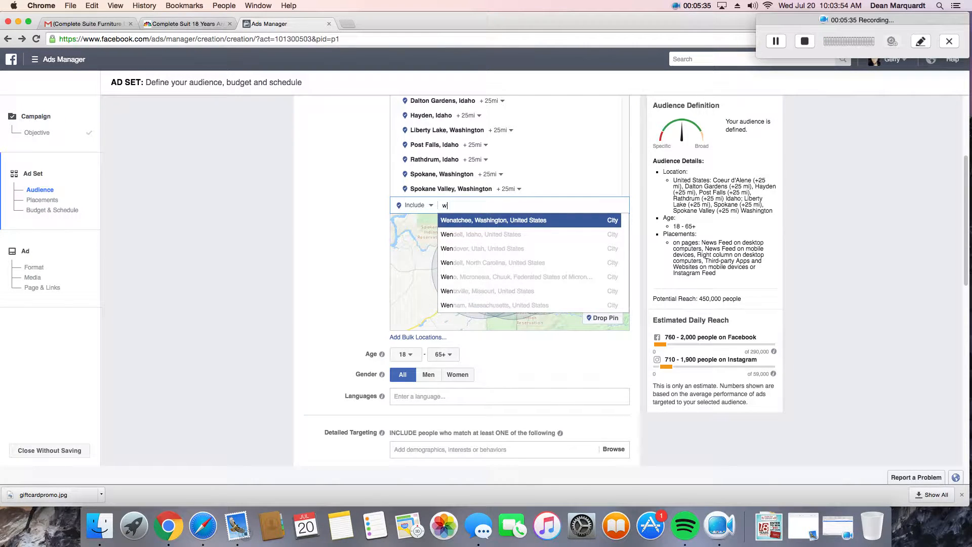
key(BackSpace)
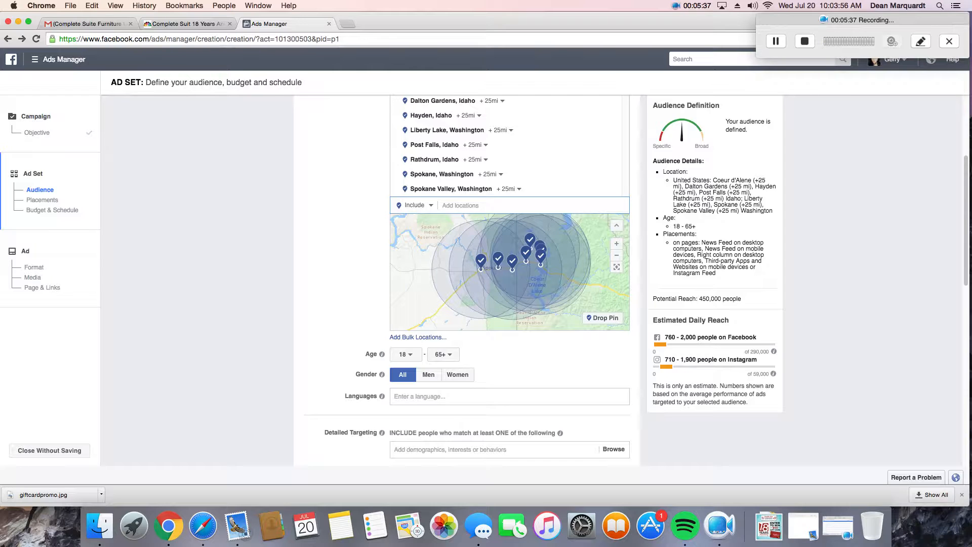
text(mex)
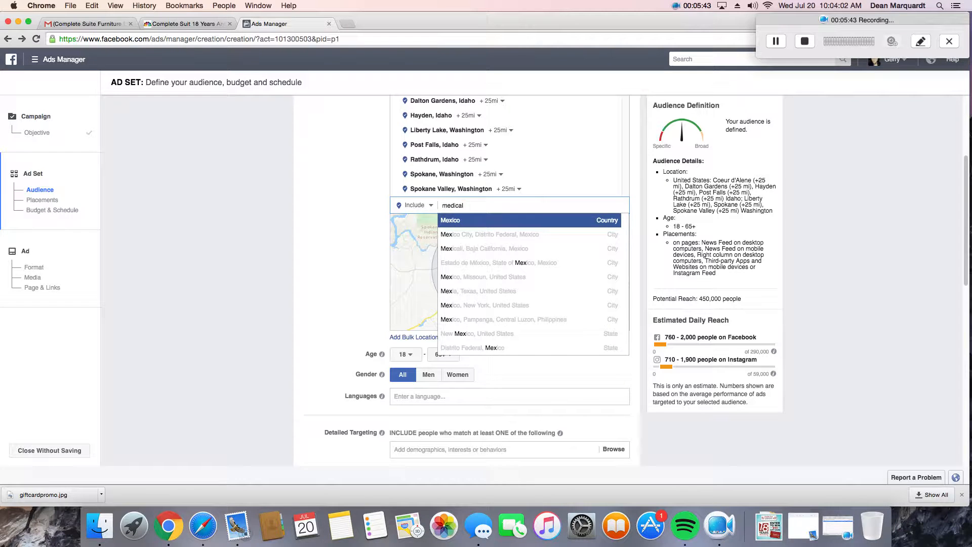
click(514, 221)
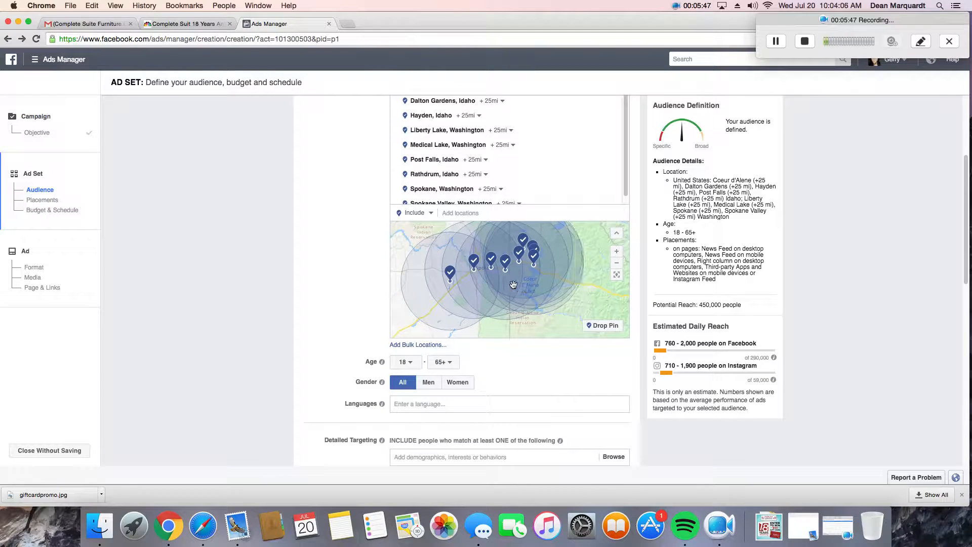
- Add Cheney, Washington, to the audience locations and check the combined coverage on the map
click(483, 215)
text(cheene)
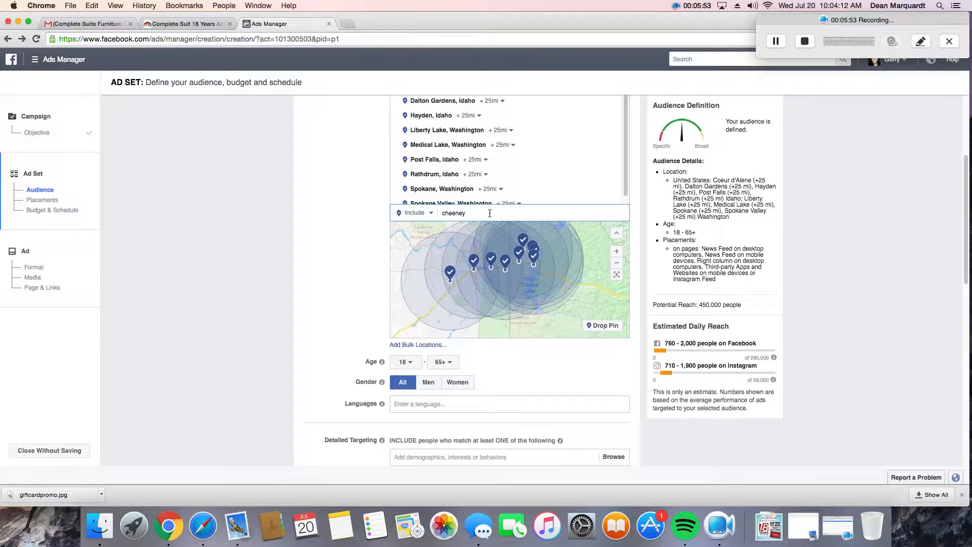
key(BackSpace)
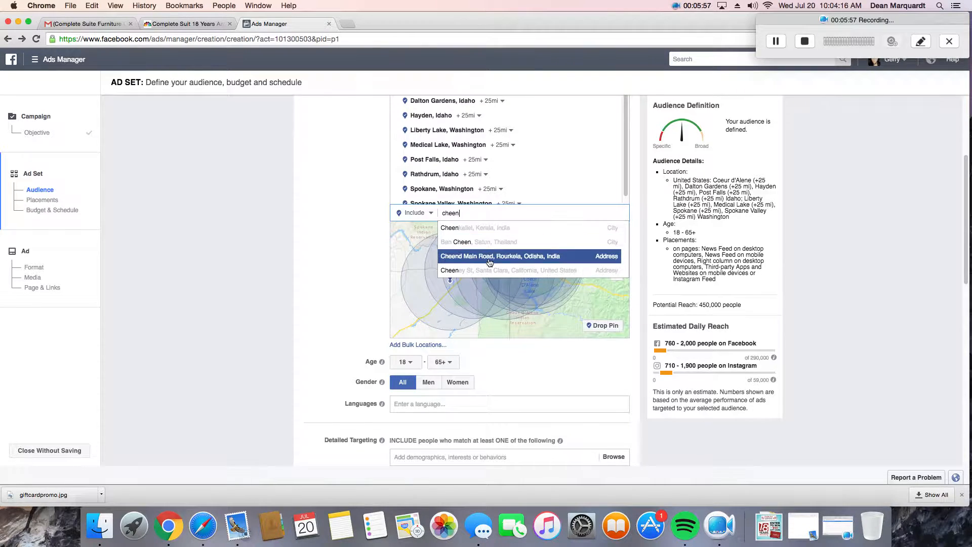
key(BackSpace)
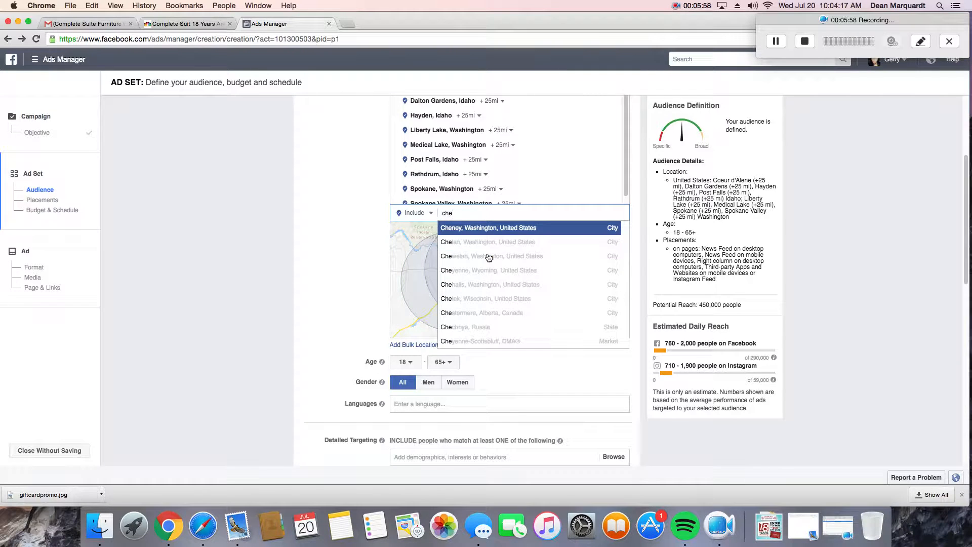
click(490, 227)
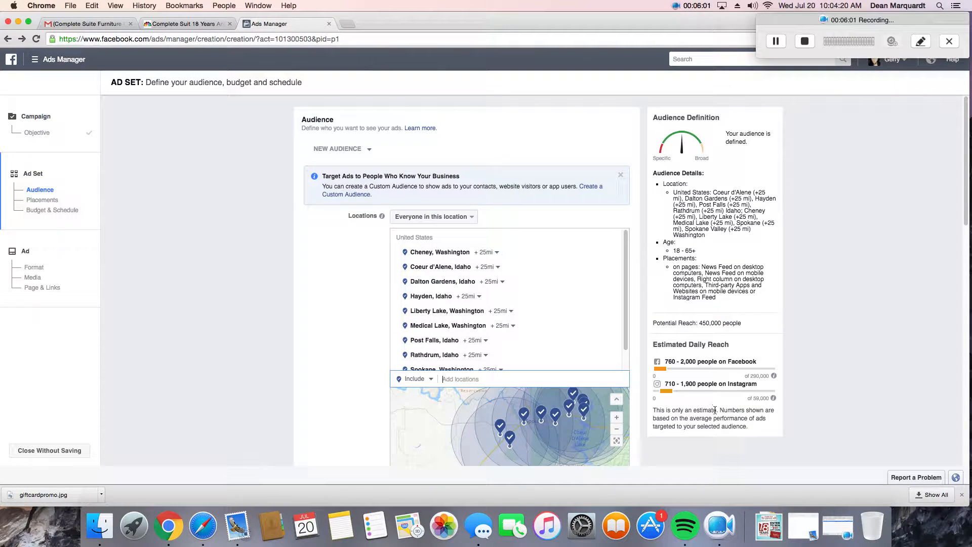
scroll(588, 319, down, 10)
scroll(557, 309, up, 8)
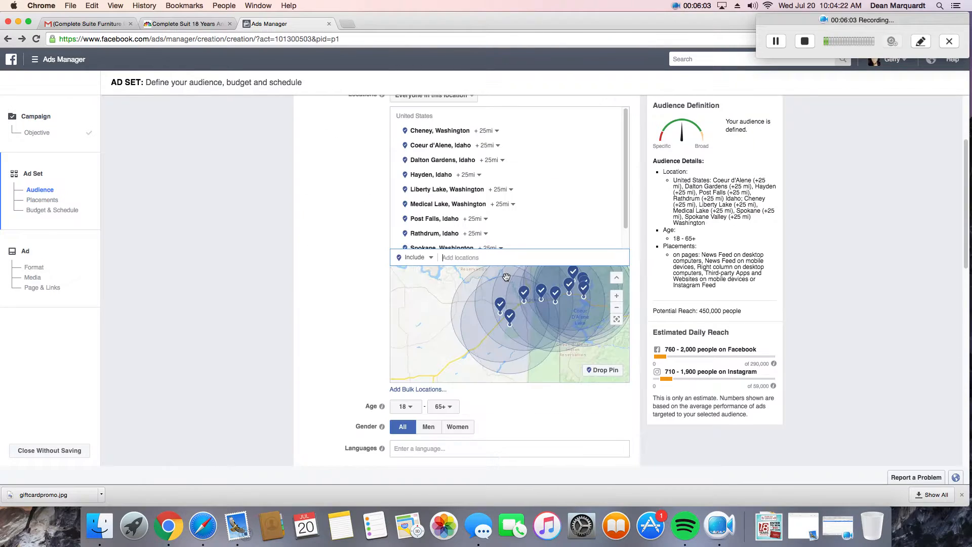
drag(535, 300, 475, 320)
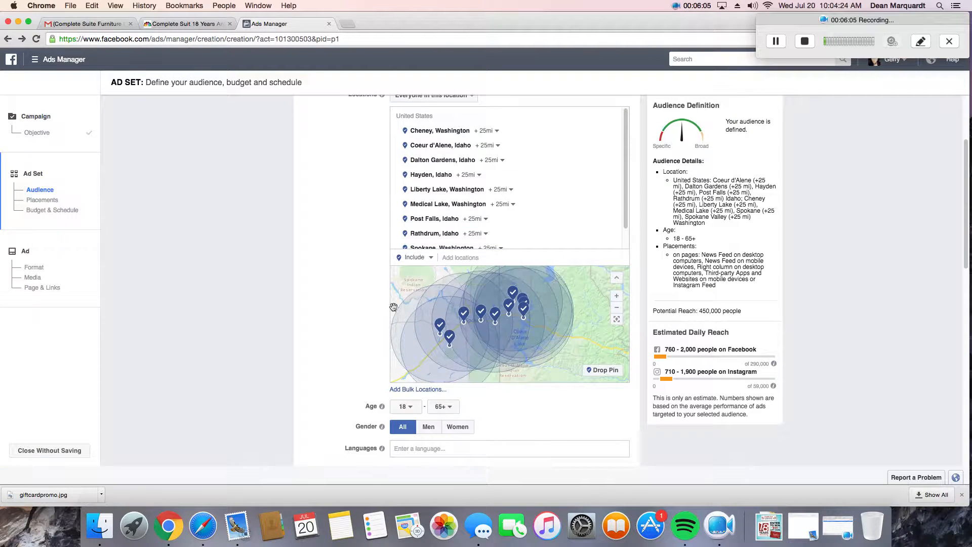
- Review the Complete Suite 18 years anniversary giveaway page on the NBC Right Now site, then return to the ad set
scroll(337, 321, down, 5)
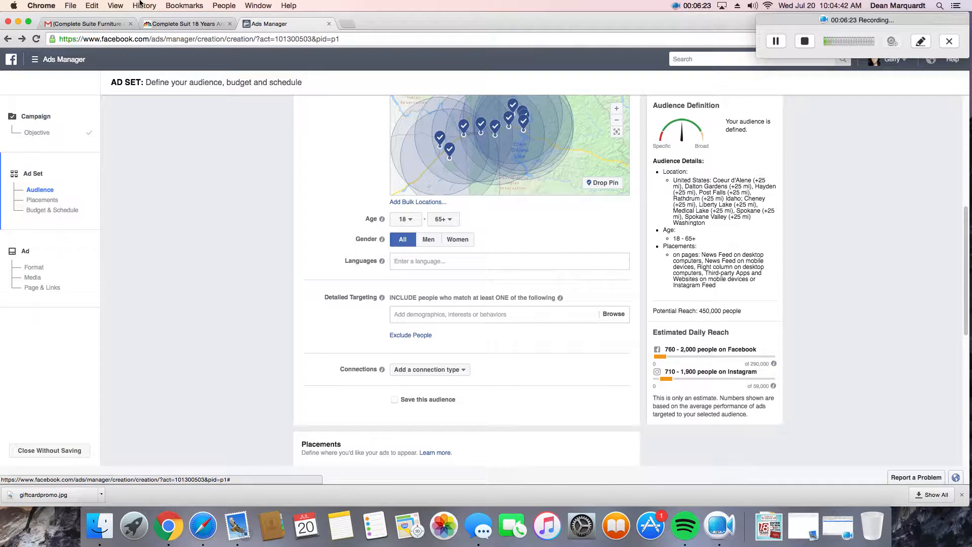
click(173, 25)
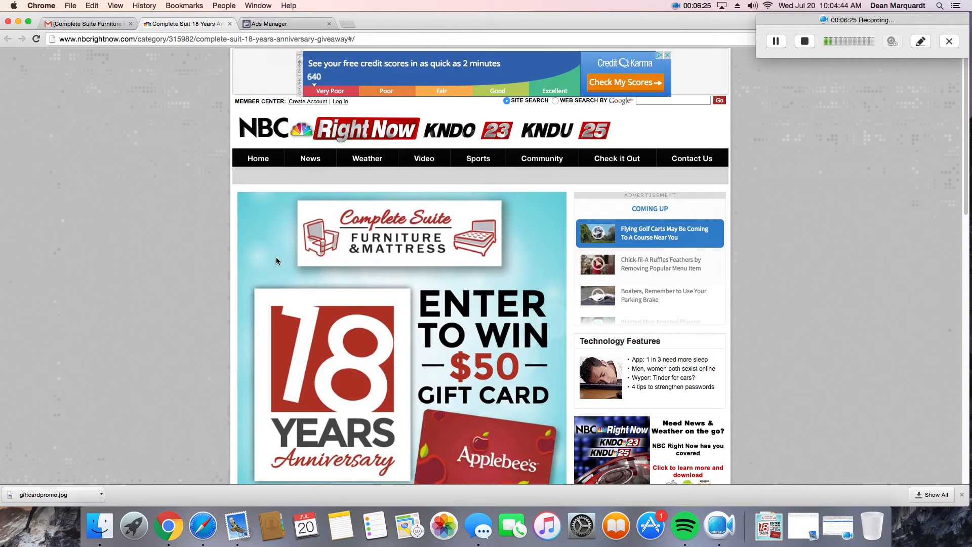
scroll(278, 261, down, 2)
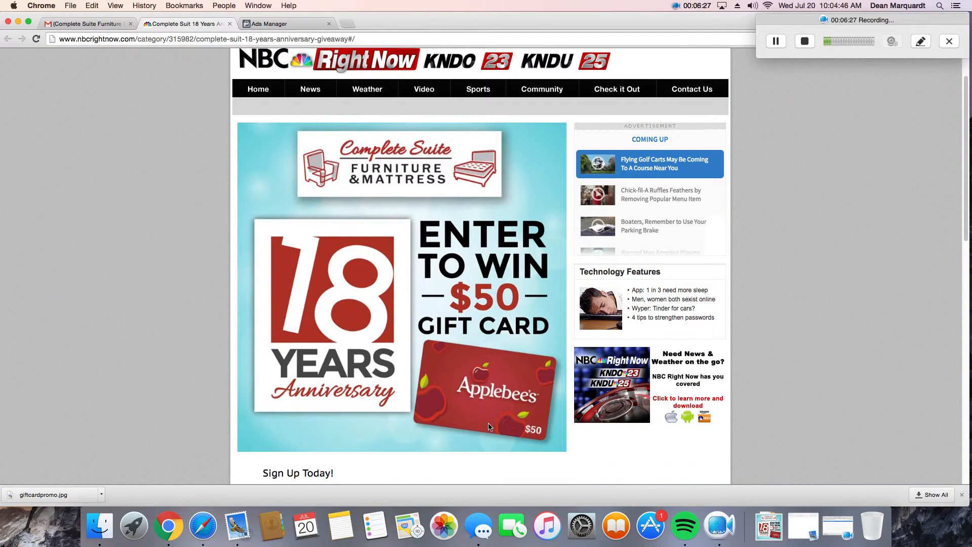
click(253, 25)
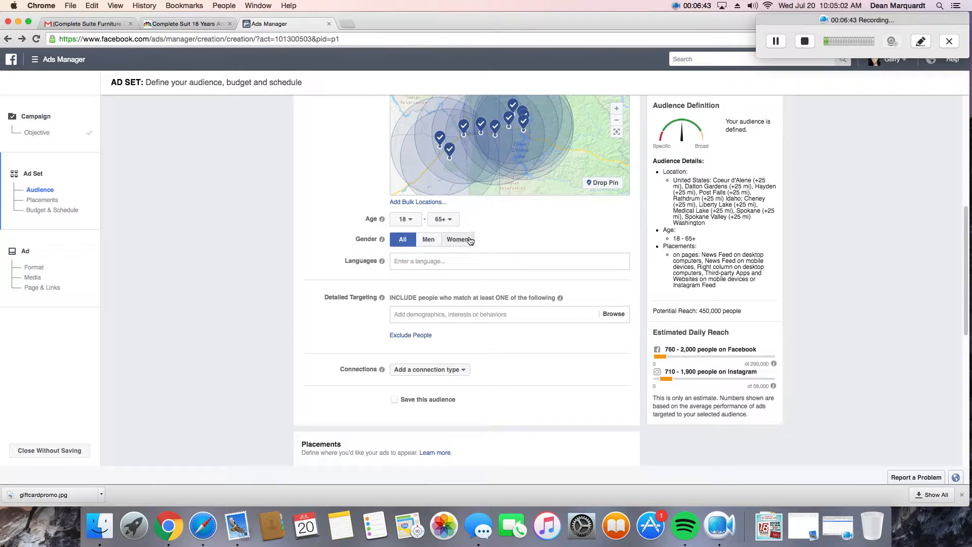
- Restrict the audience language to English (All)
click(414, 261)
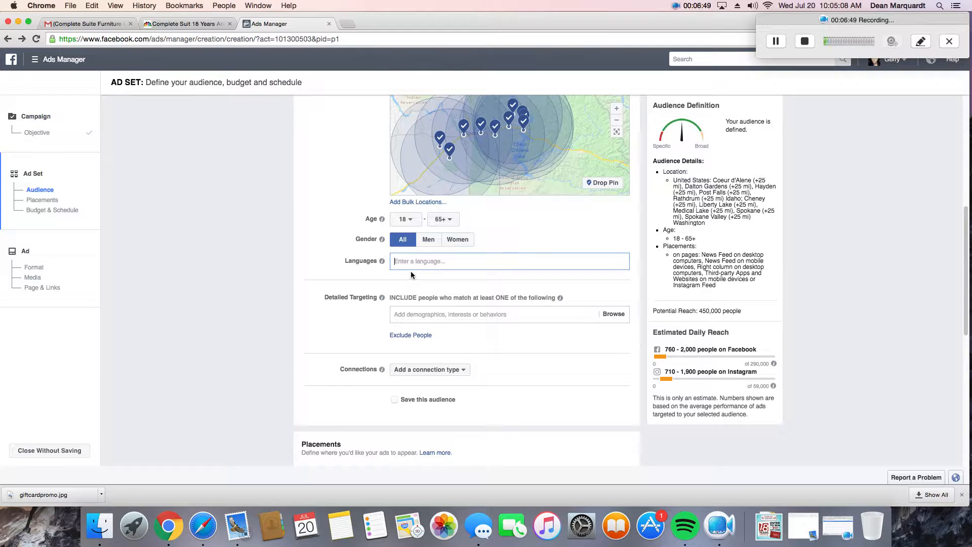
text(engli)
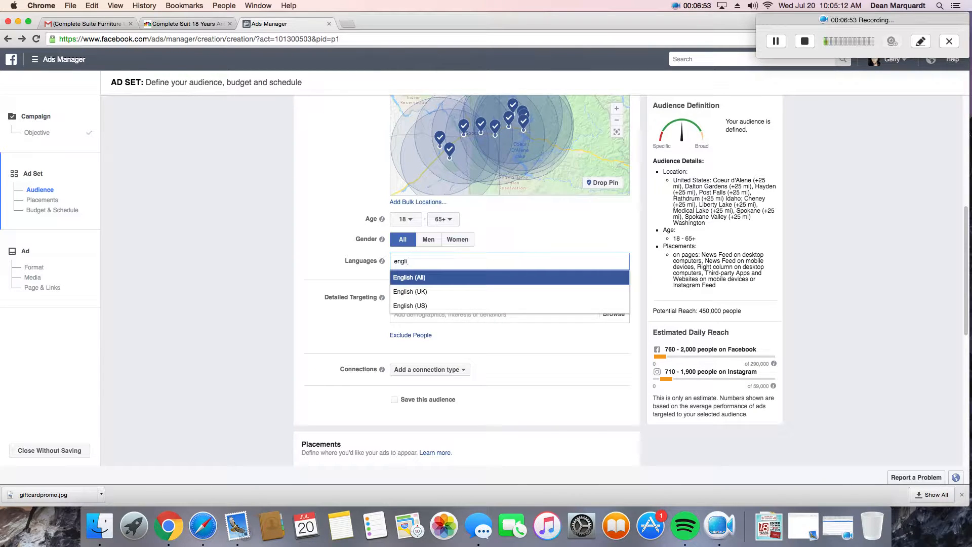
click(408, 277)
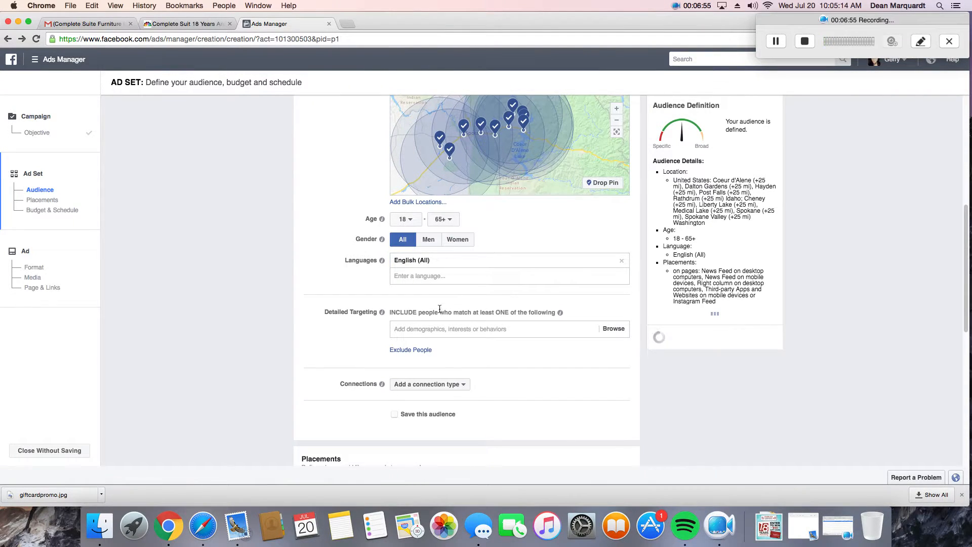
scroll(435, 303, down, 5)
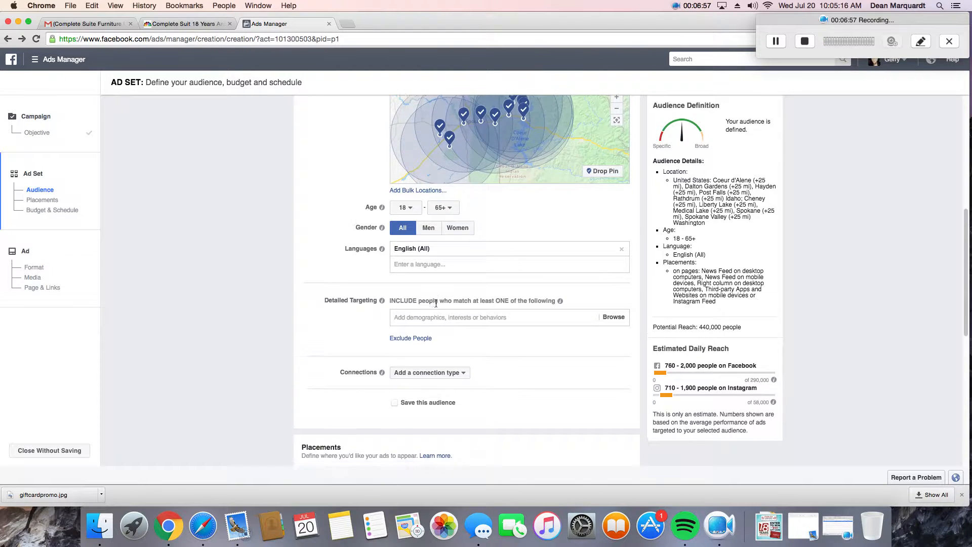
scroll(435, 300, up, 4)
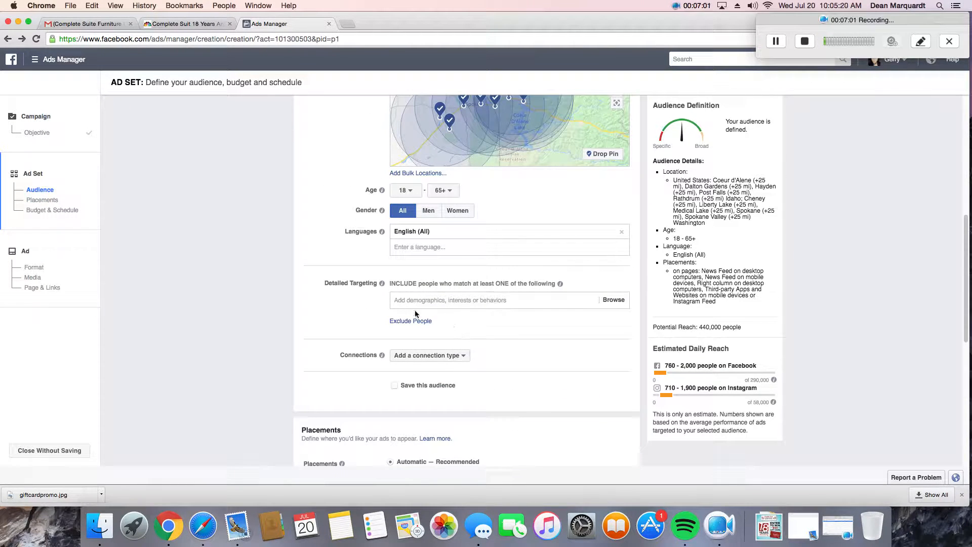
- Add the suggested interests Home improvement and Home to the audience's detailed targeting
click(442, 302)
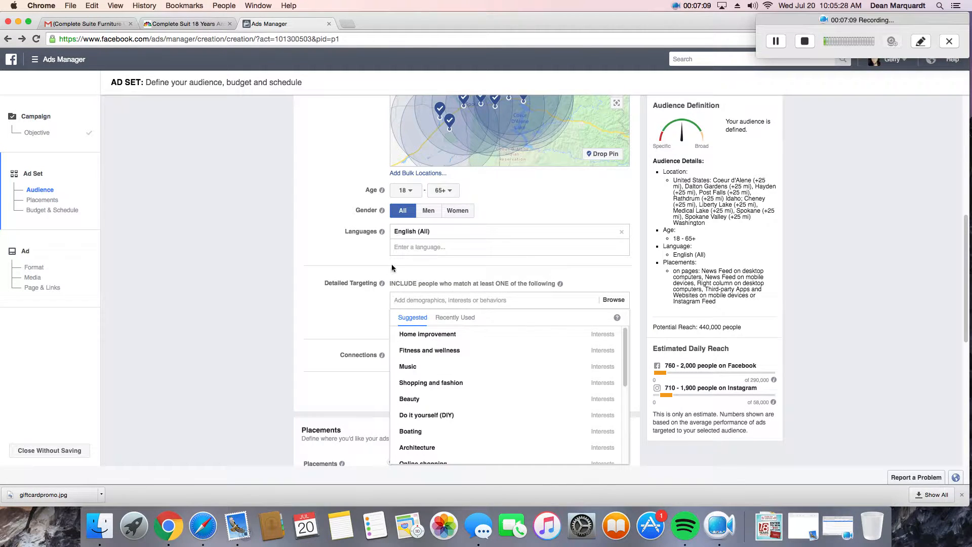
mouse_move(445, 336)
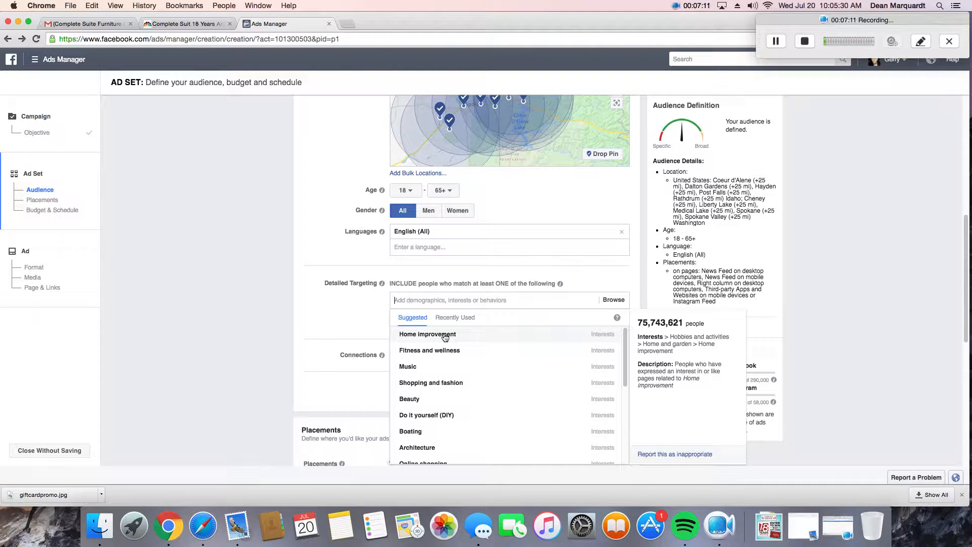
click(445, 334)
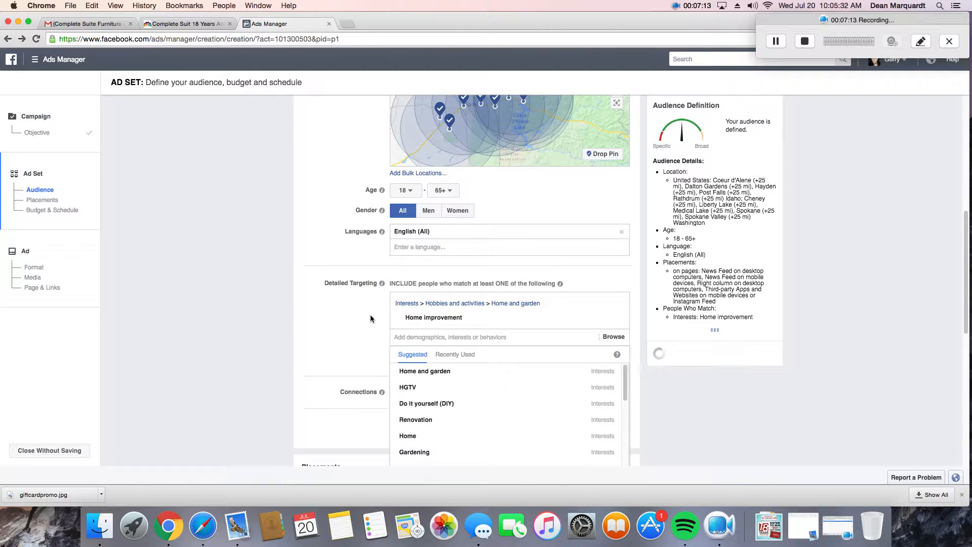
click(416, 438)
right_click(417, 440)
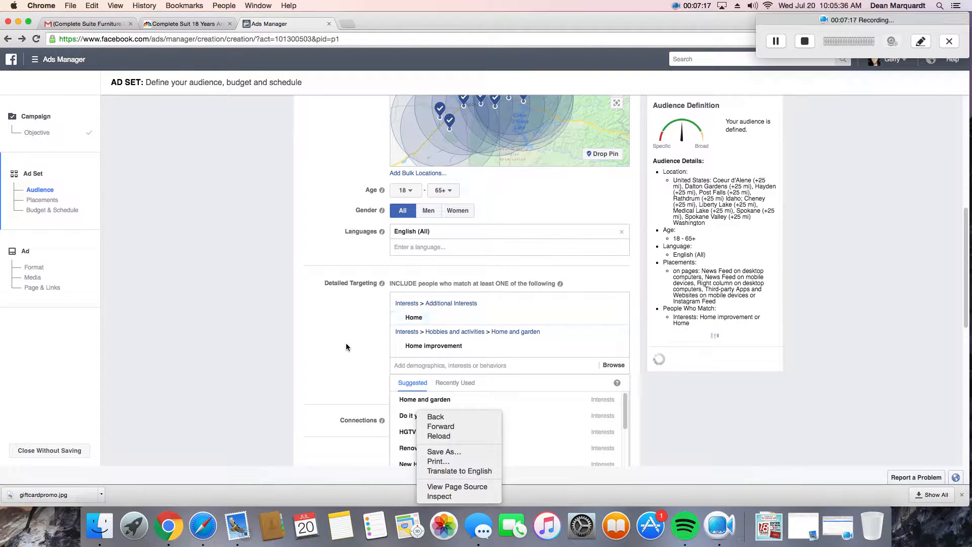
click(819, 352)
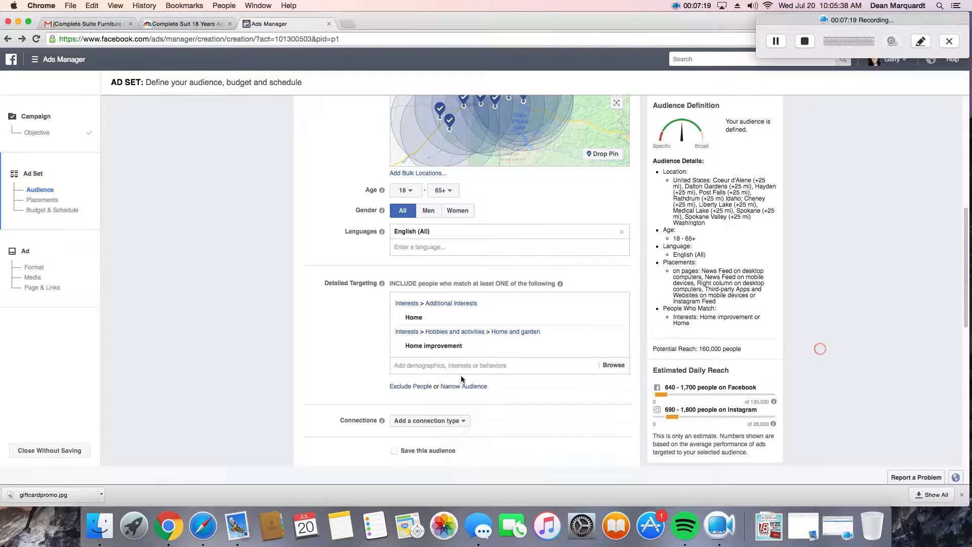
- Add the Homeowners demographic and the HGTV interest to the detailed targeting
scroll(355, 347, down, 3)
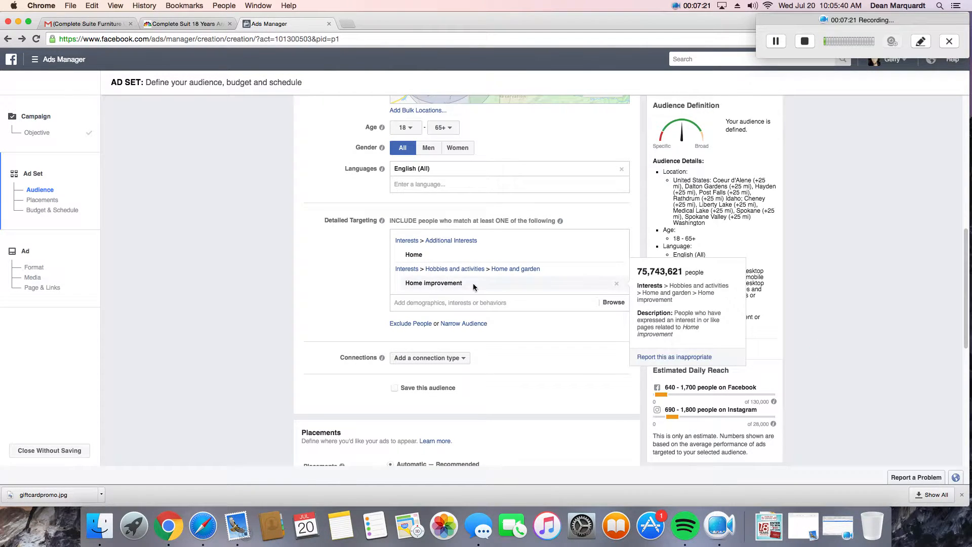
mouse_move(439, 287)
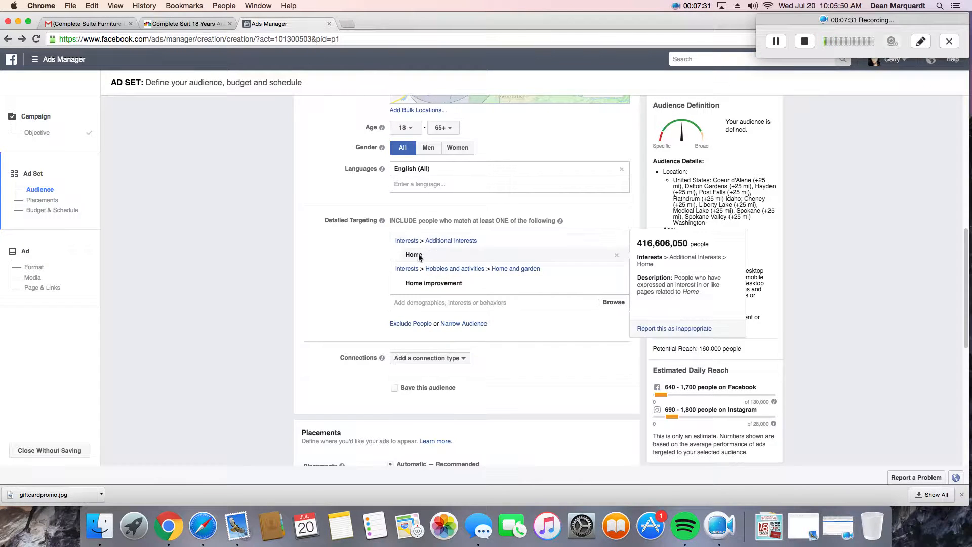
click(438, 304)
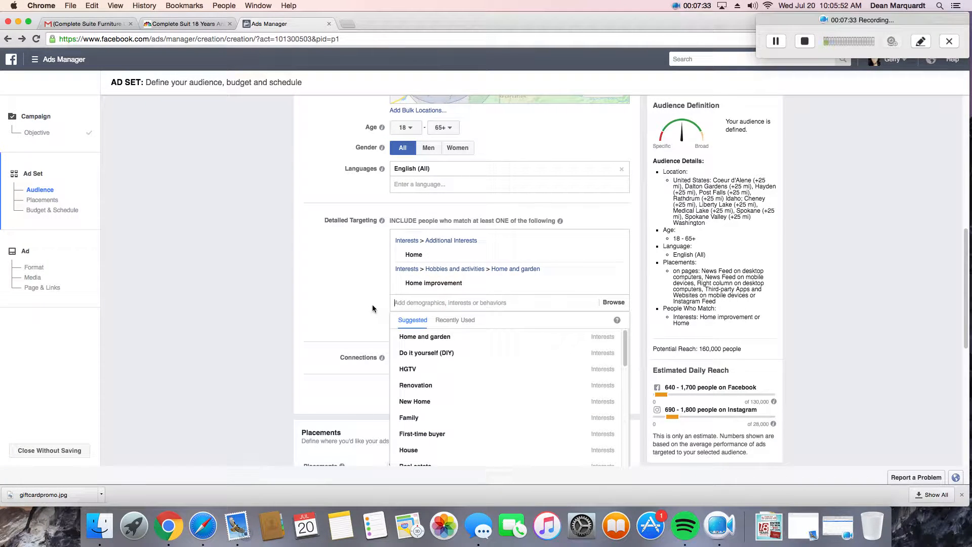
text(homeowne)
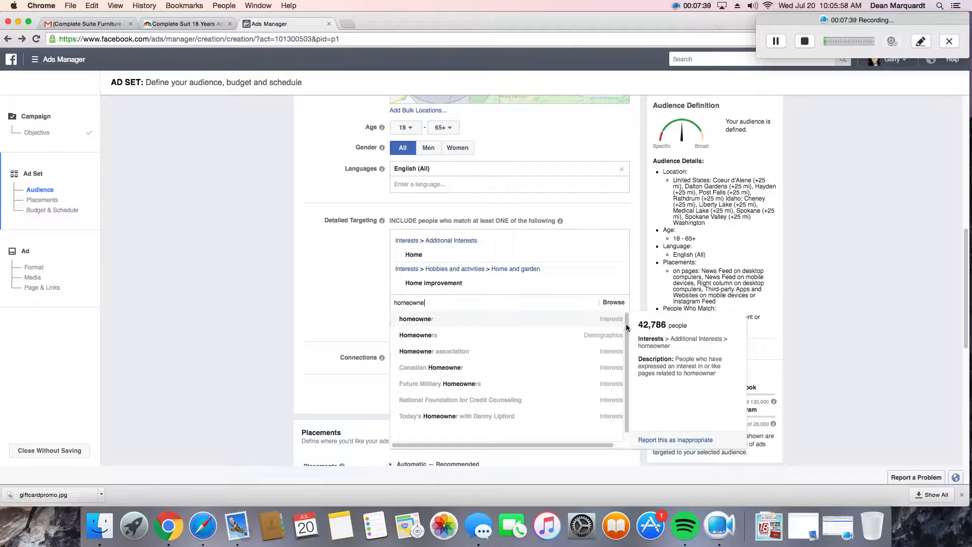
click(601, 339)
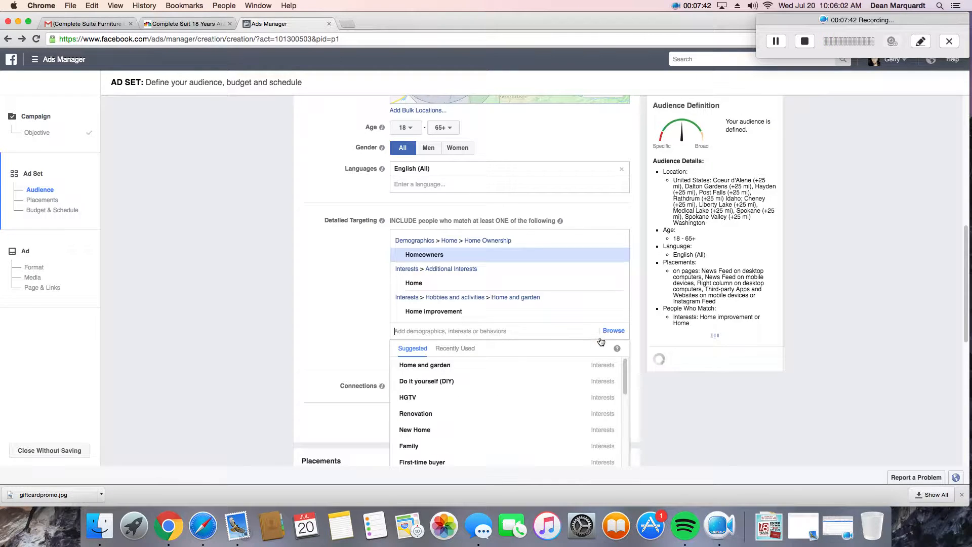
scroll(340, 299, down, 2)
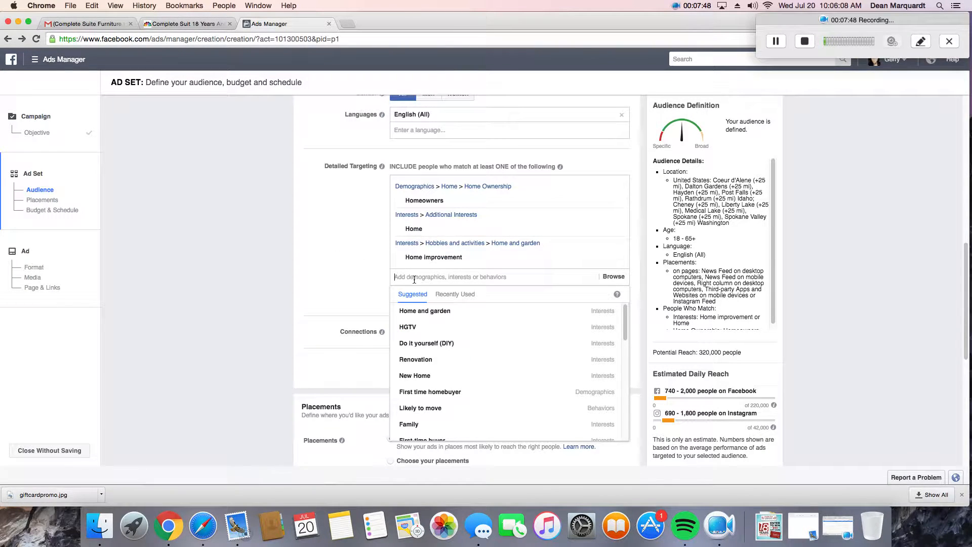
click(423, 329)
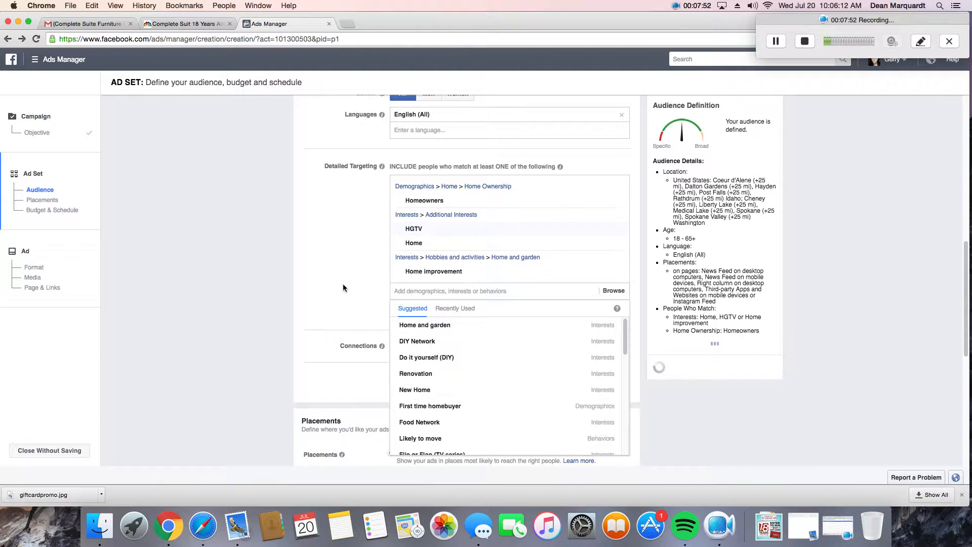
- Search for the restaurant interests Applebee's and Red Robin and add both to the detailed targeting
click(461, 292)
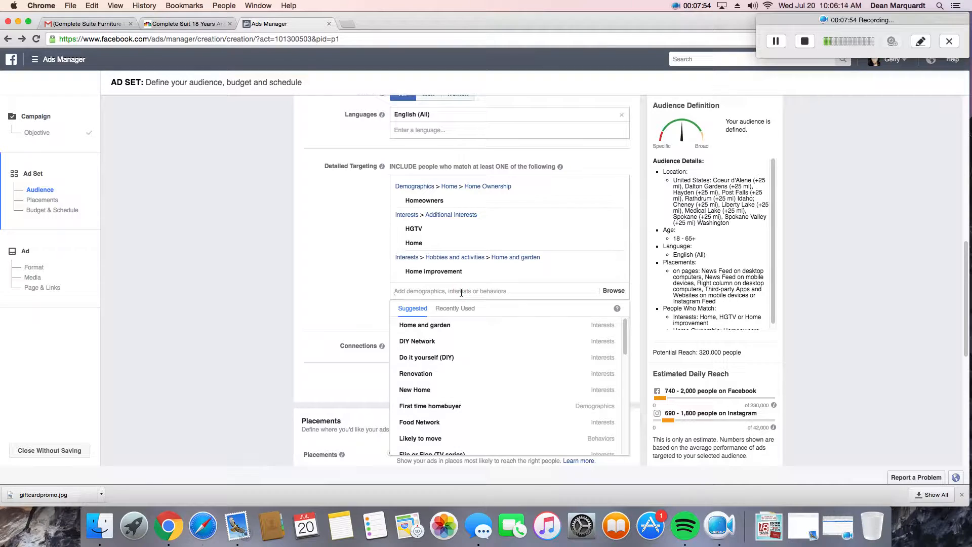
text(applebe)
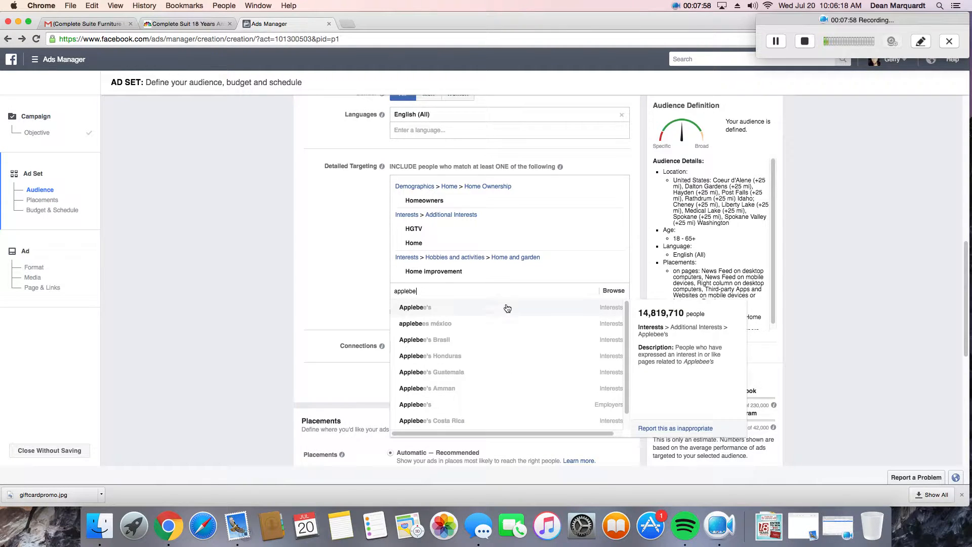
click(606, 309)
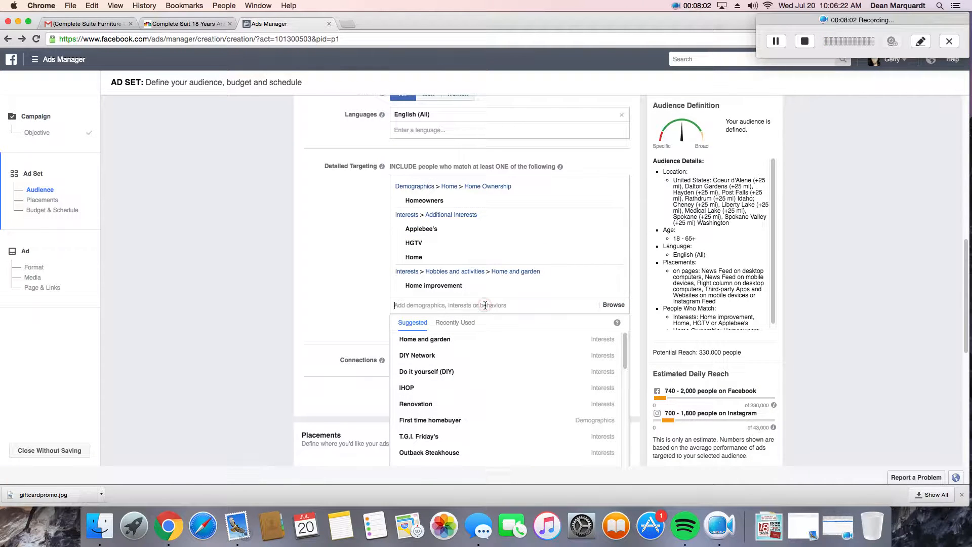
text(re)
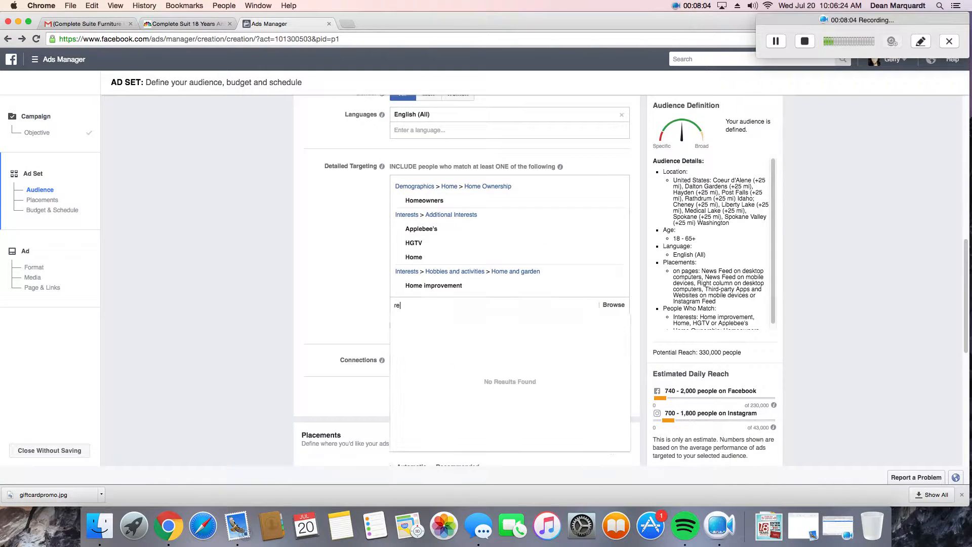
text(d)
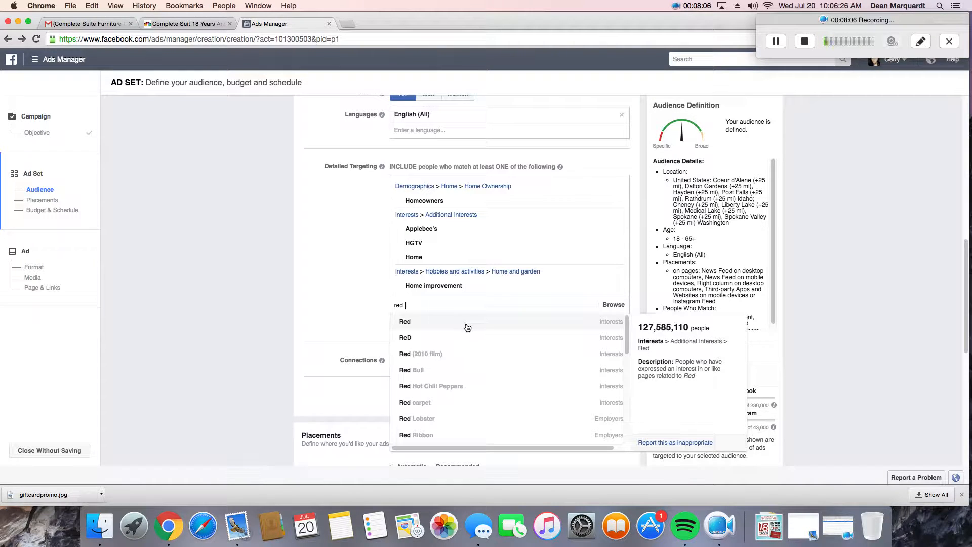
text( robi)
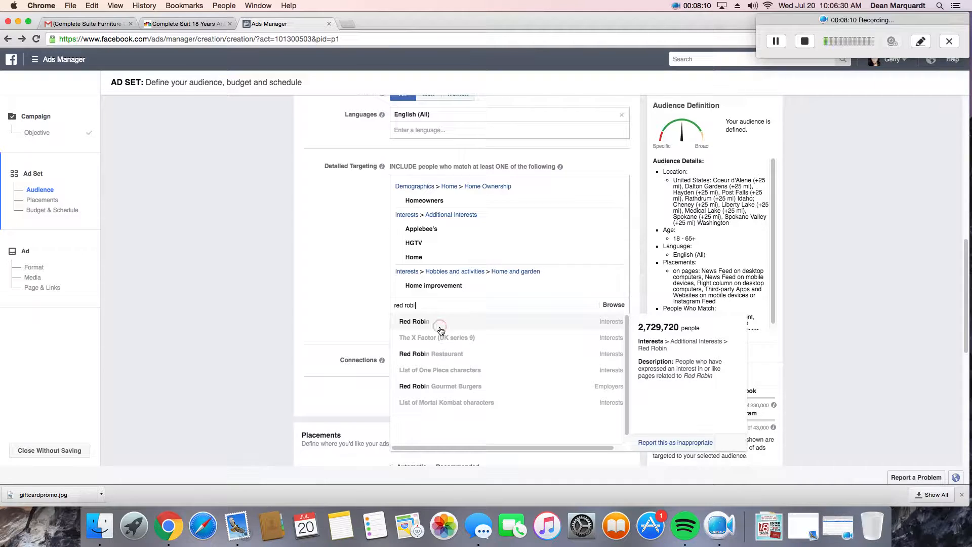
click(441, 330)
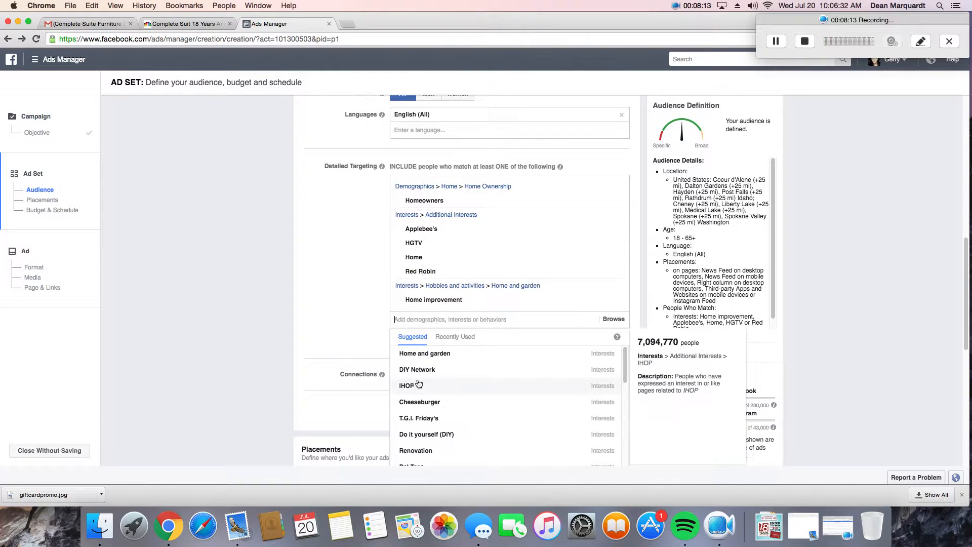
- Add the suggested interests T.G.I. Friday's, Home and garden, and Ruby Tuesday (restaurant) to the detailed targeting
click(405, 418)
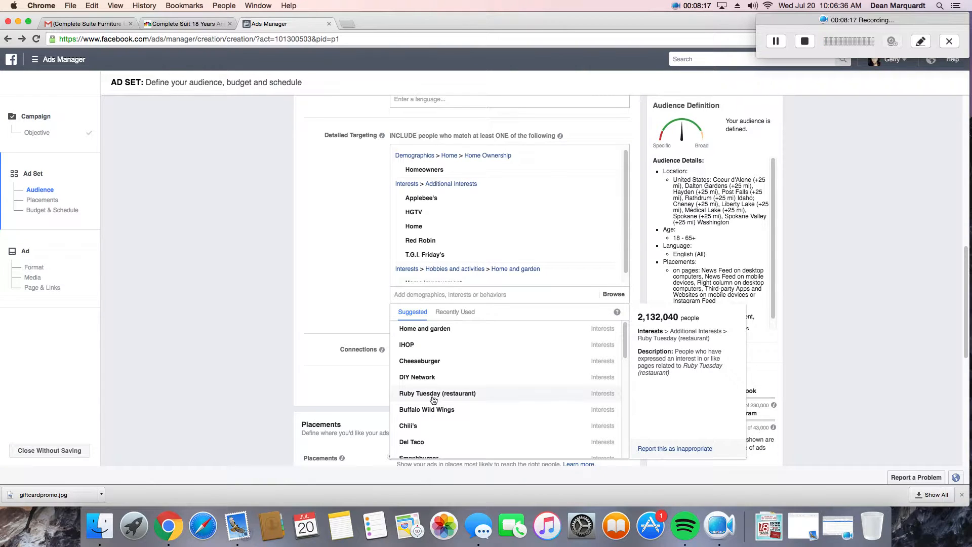
click(420, 329)
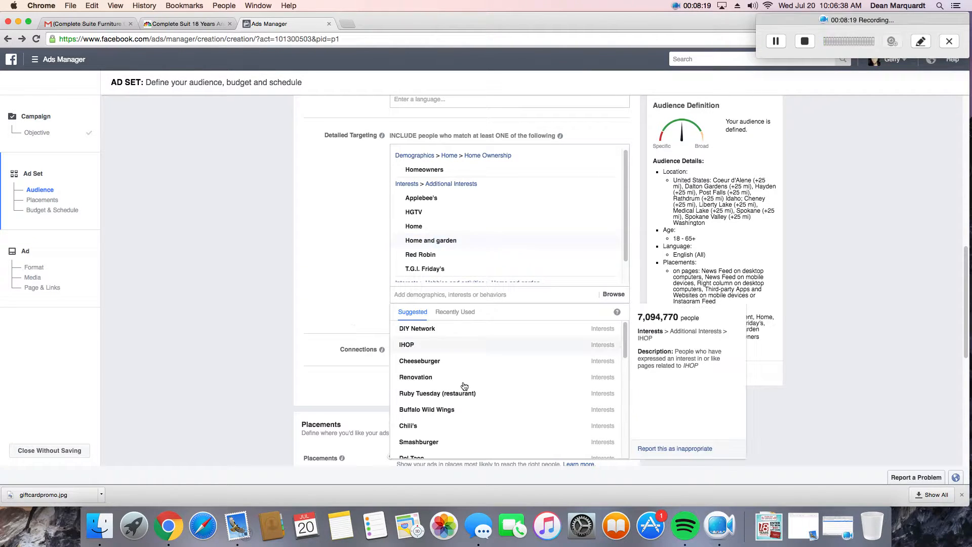
click(451, 397)
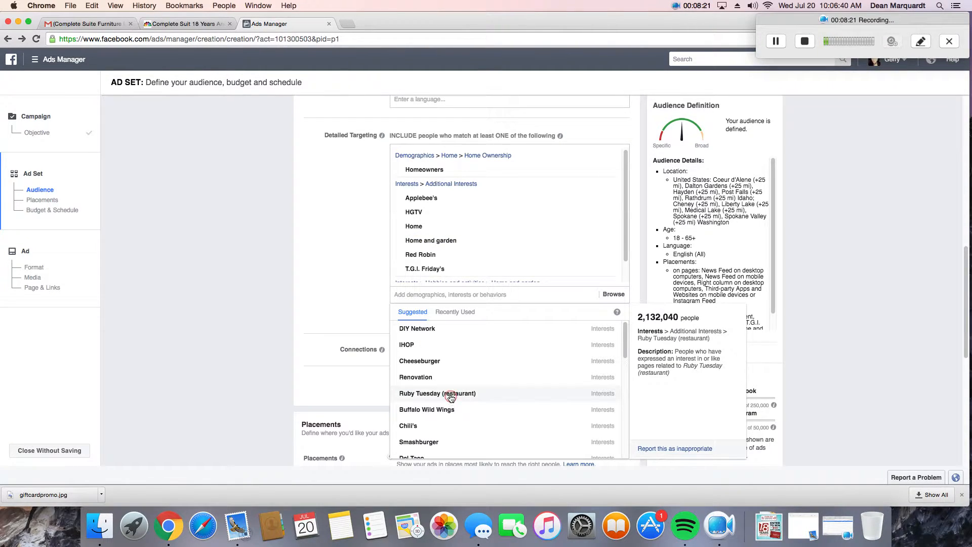
- Review the full list of included demographics and interests, then close the targeting suggestions
scroll(457, 229, down, 4)
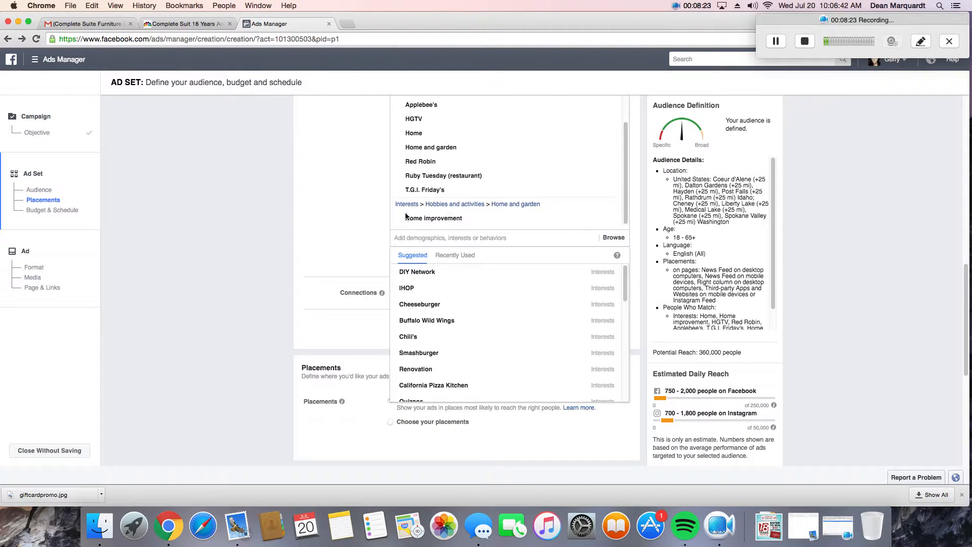
scroll(406, 217, up, 3)
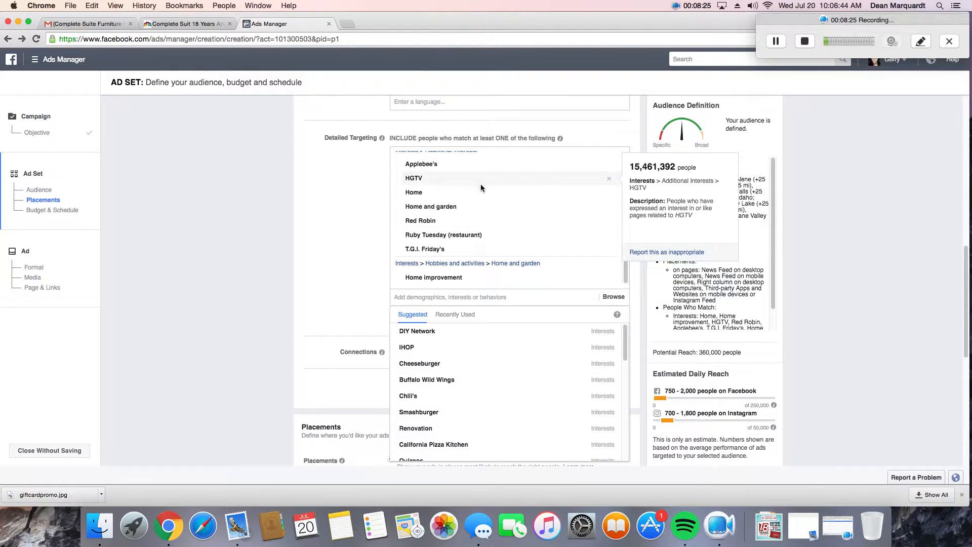
scroll(408, 280, up, 5)
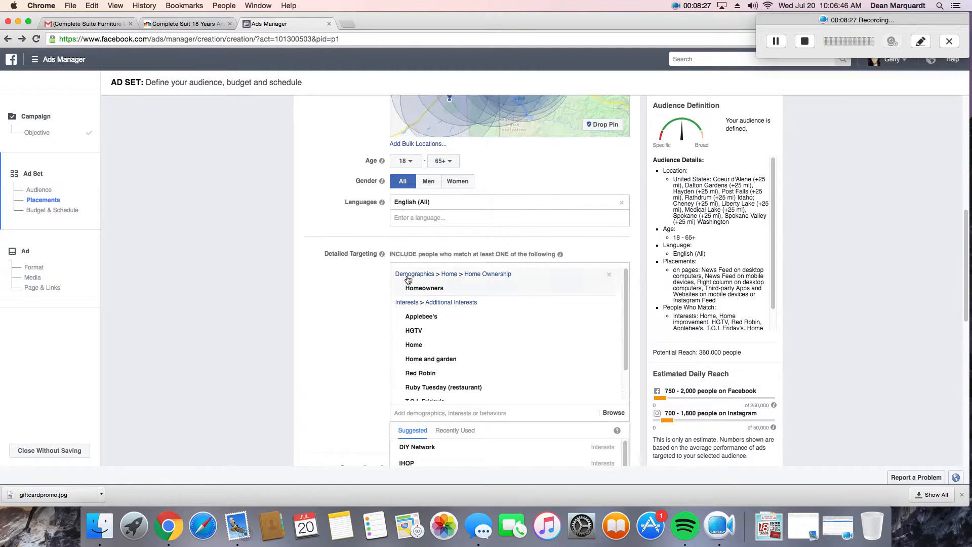
scroll(336, 284, down, 1)
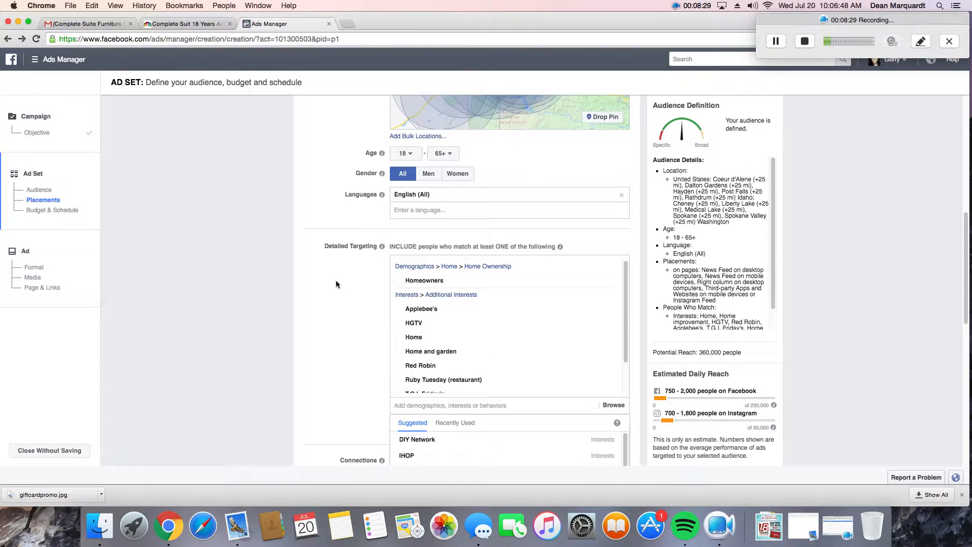
scroll(336, 281, down, 1)
mouse_move(415, 302)
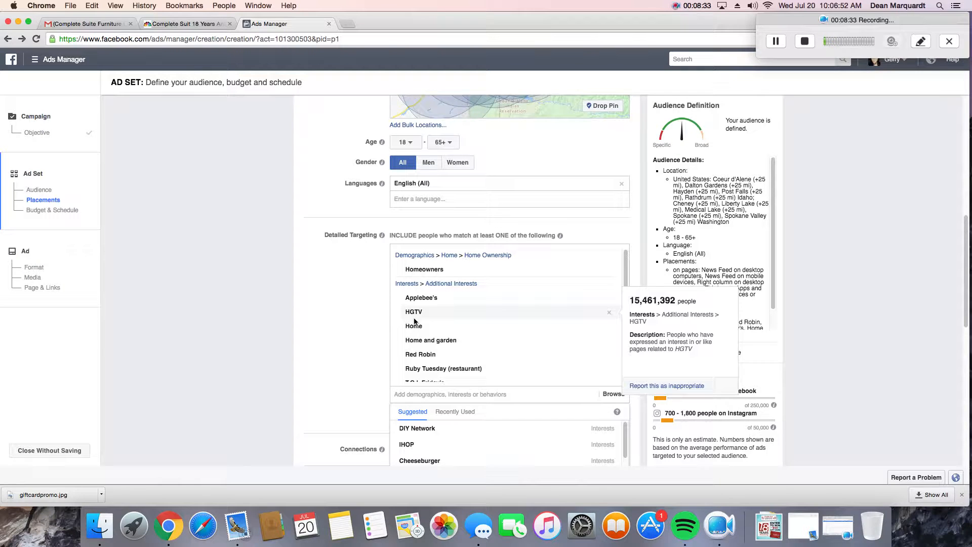
mouse_move(419, 327)
scroll(344, 282, down, 2)
mouse_move(512, 265)
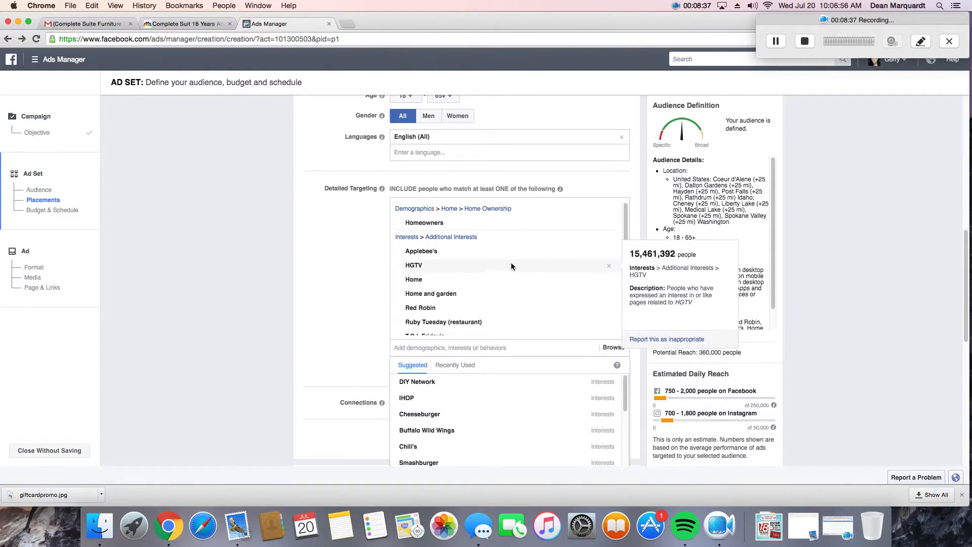
scroll(497, 263, down, 1)
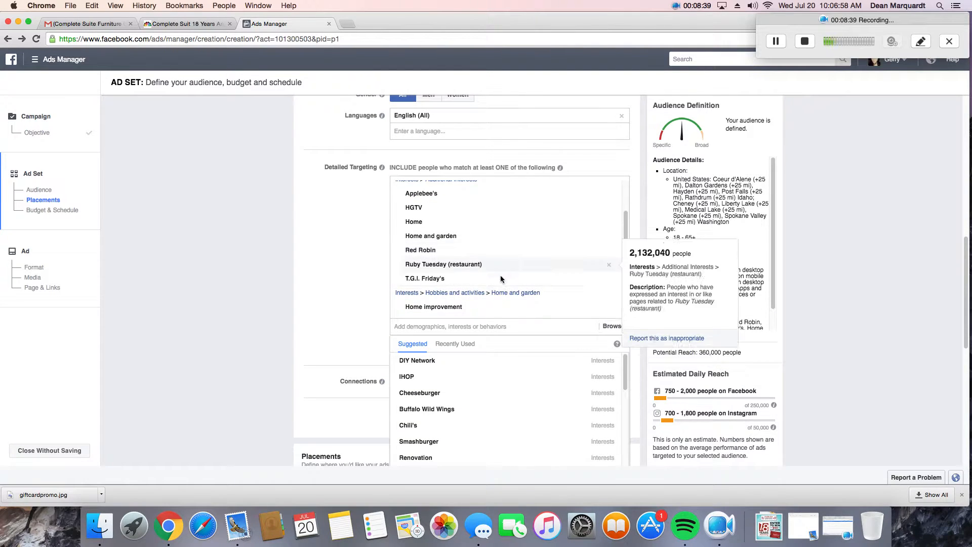
scroll(500, 238, up, 10)
scroll(352, 266, down, 10)
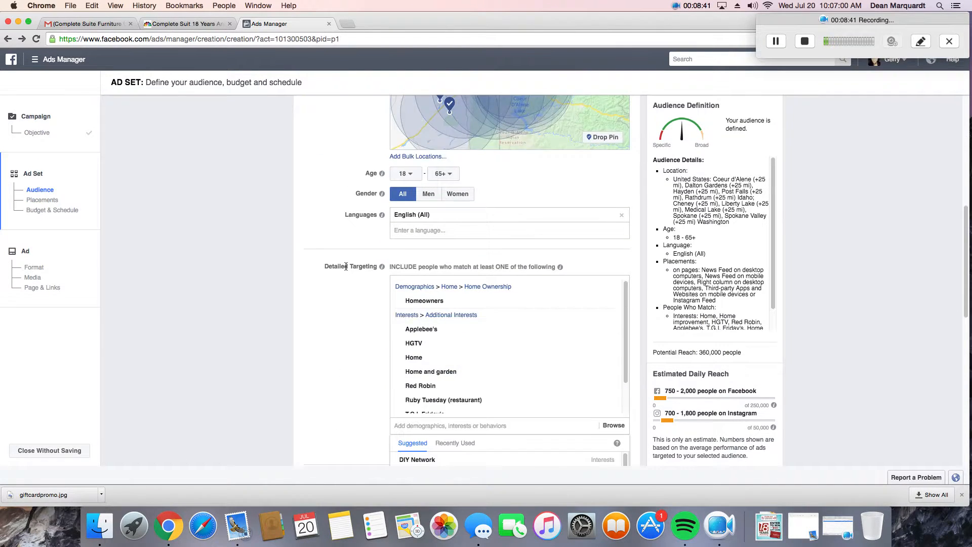
mouse_move(451, 273)
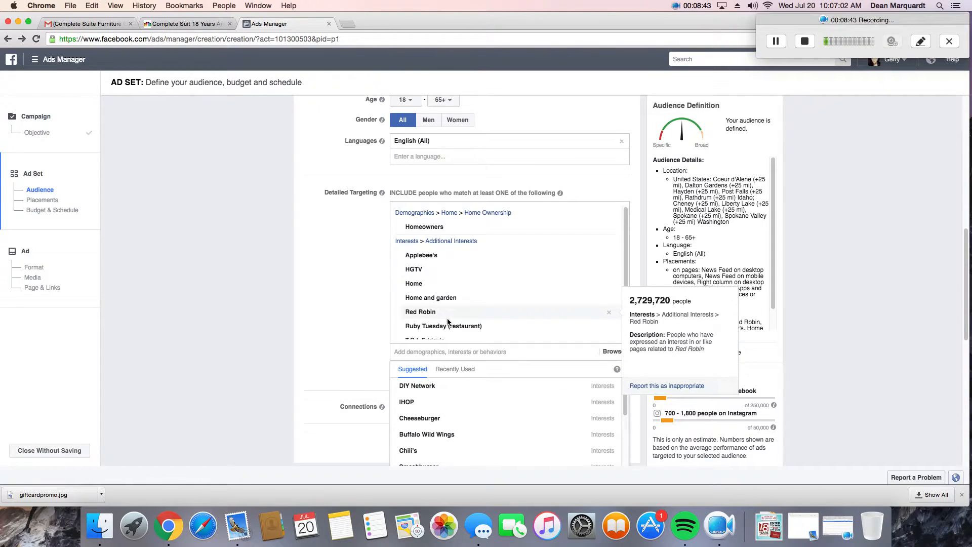
mouse_move(471, 388)
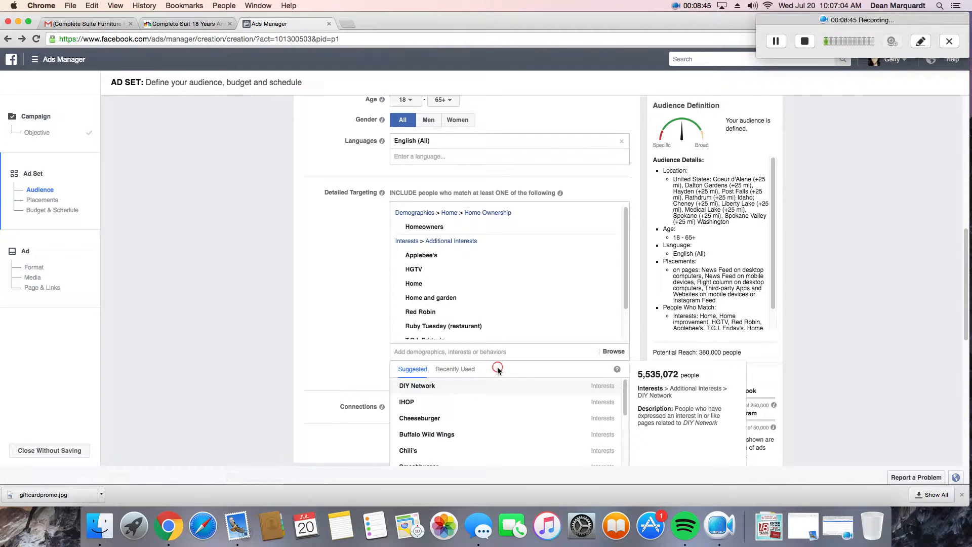
click(339, 345)
- Review the ad set's placement options and its budget and schedule settings
scroll(347, 340, down, 5)
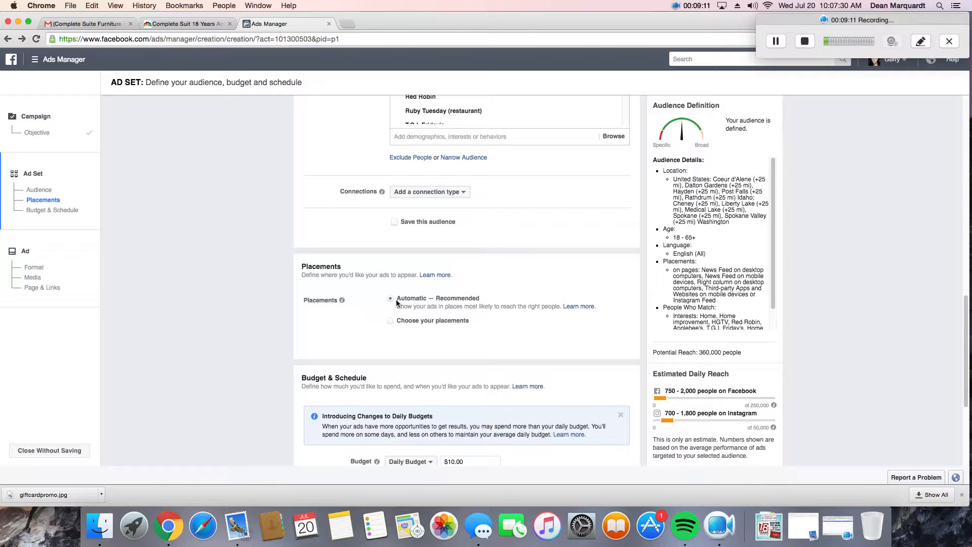
scroll(487, 334, down, 2)
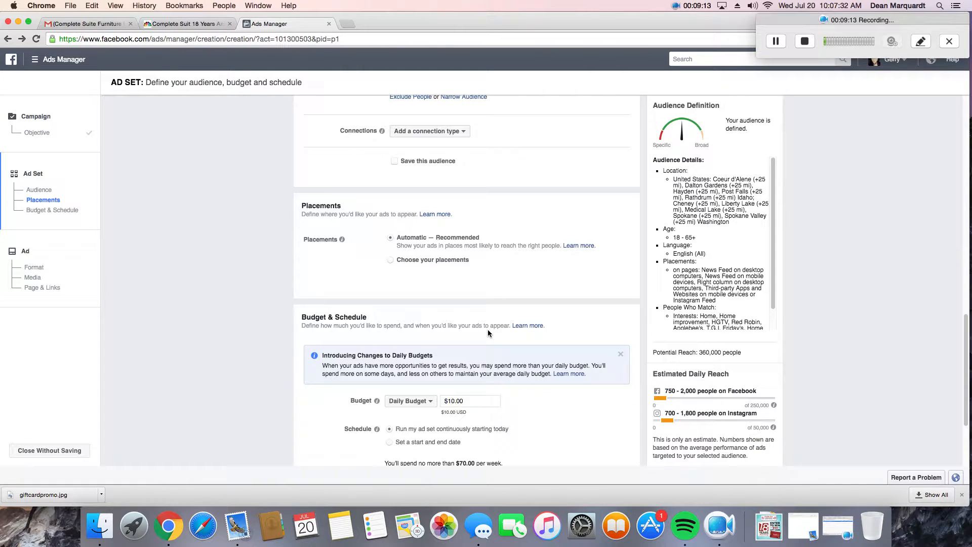
scroll(496, 332, down, 3)
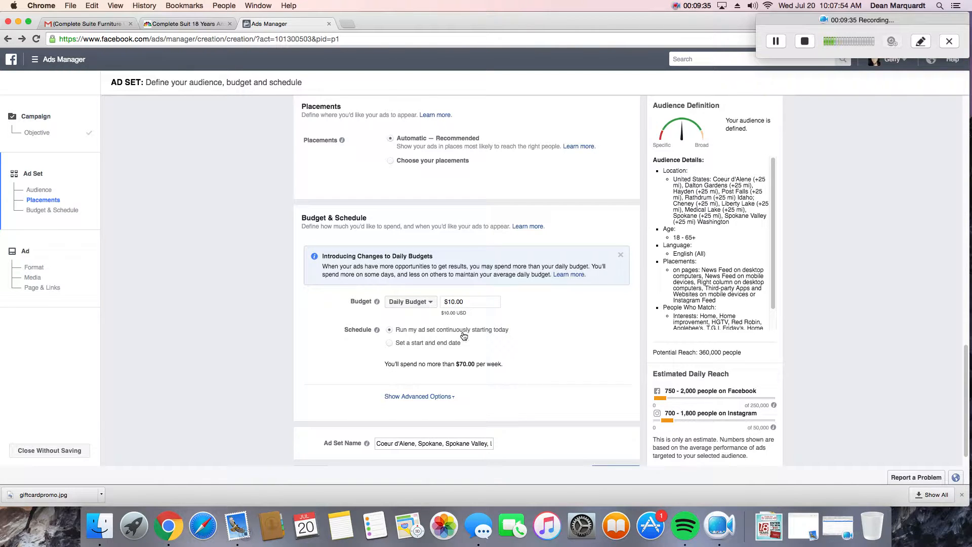
- Set the ad set's daily budget to $5.00
click(468, 301)
double_click(469, 301)
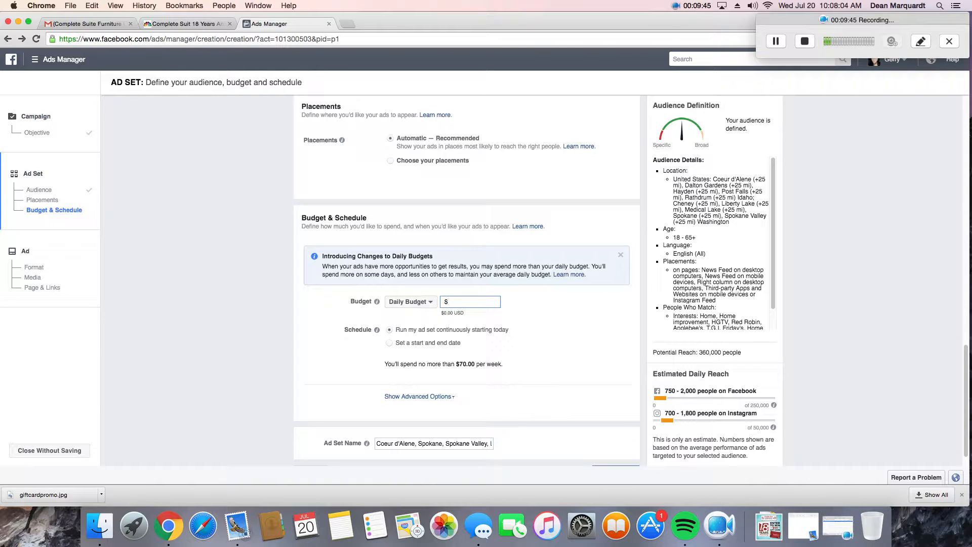
text(50)
key(BackSpace)
key(BackSpace)
- Switch the schedule to a start and end date, with the end date set to August 1, 2016
click(393, 346)
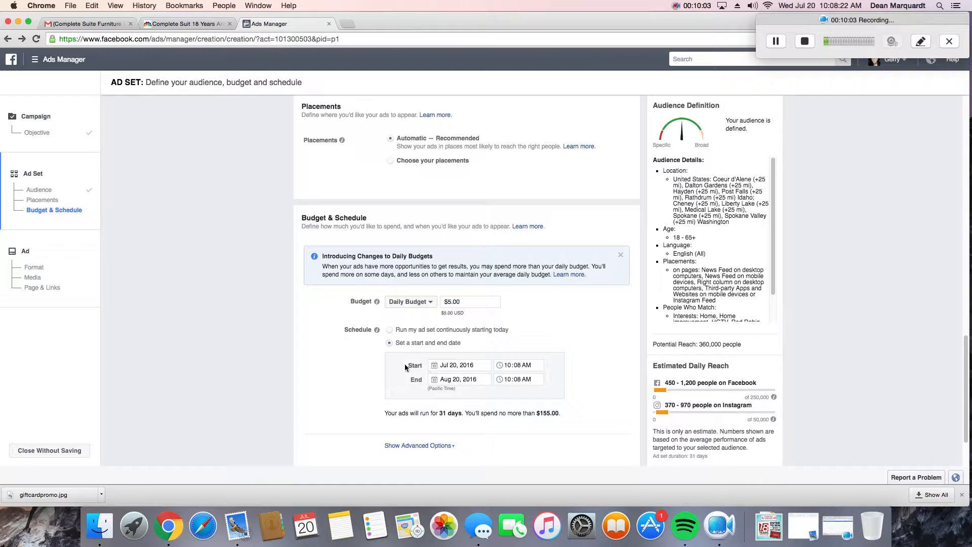
click(433, 383)
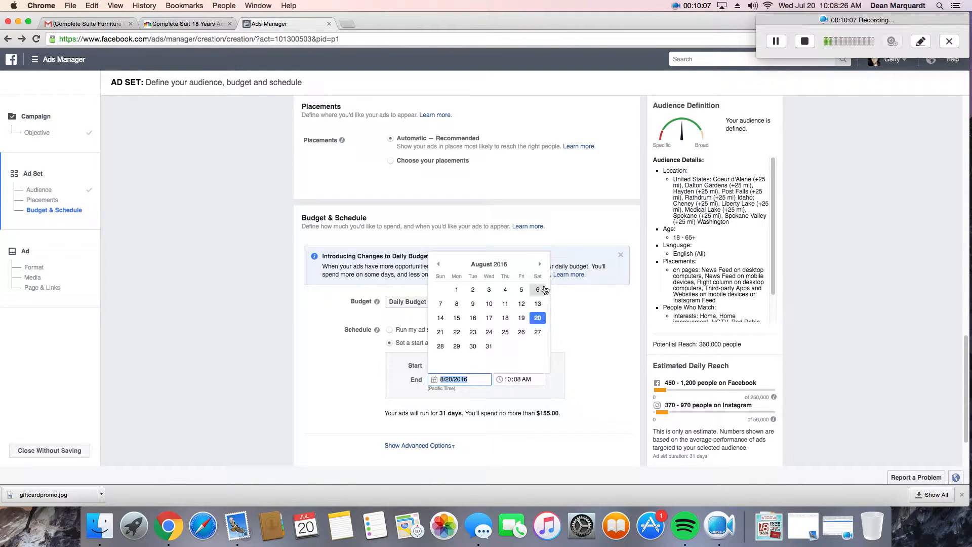
click(456, 289)
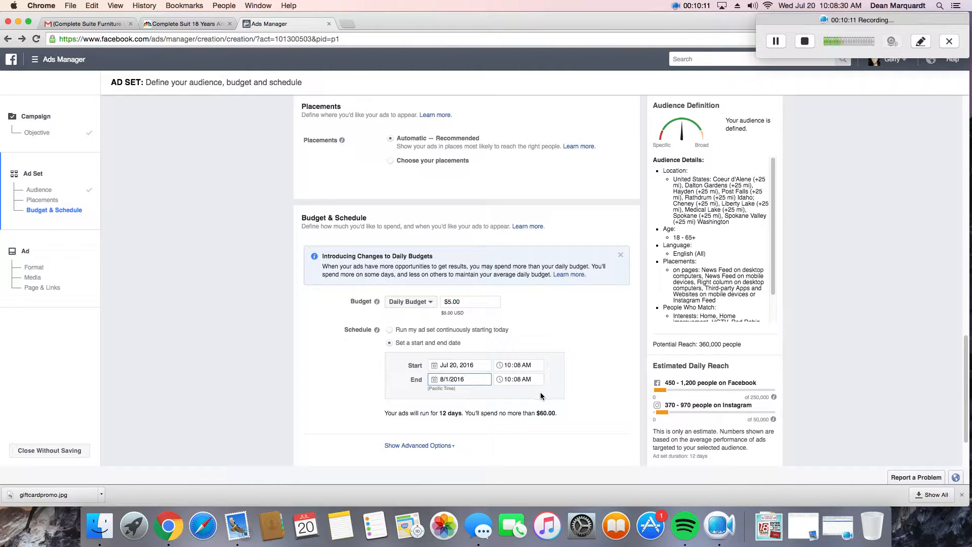
click(572, 408)
drag(537, 413, 553, 415)
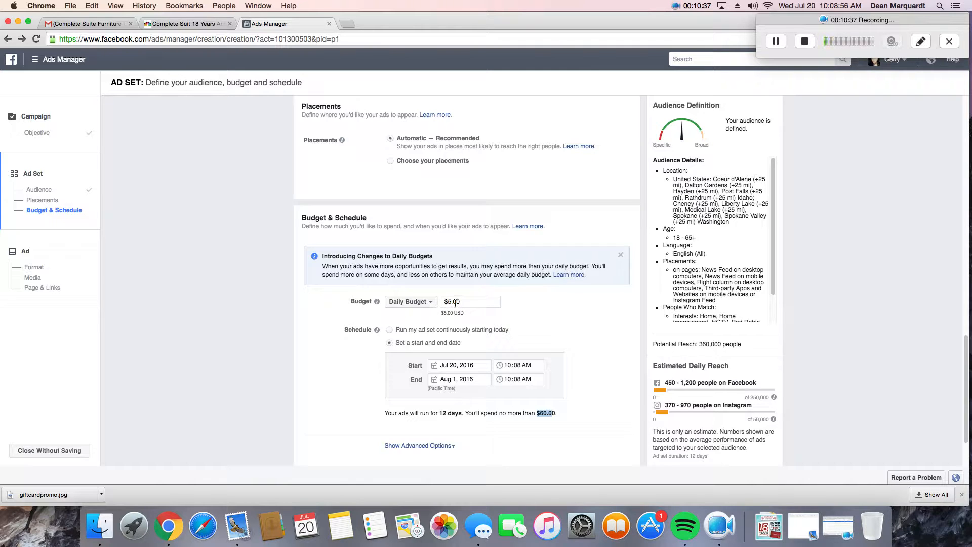
click(555, 414)
- Check the ad set name, keep it as is, and continue to the ad creation stage
scroll(536, 414, down, 1)
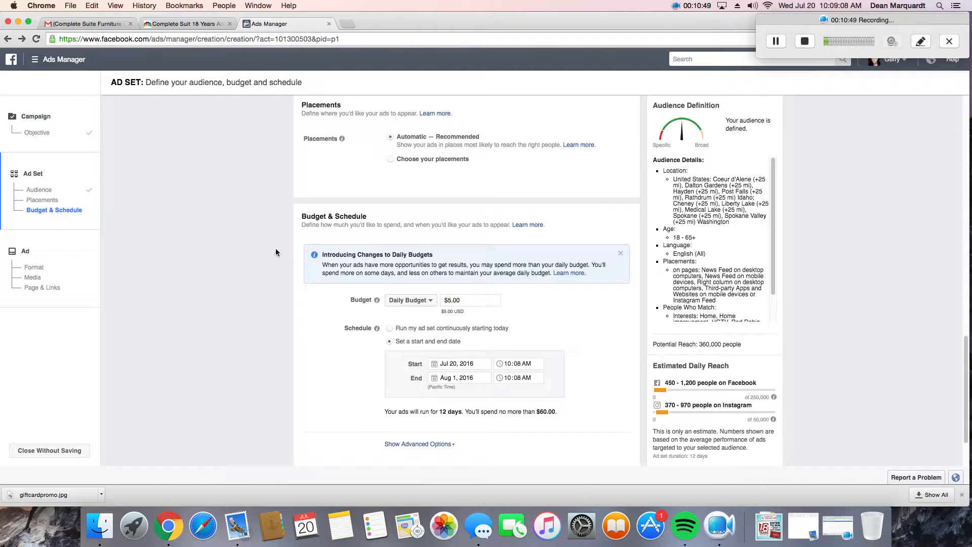
scroll(578, 390, down, 2)
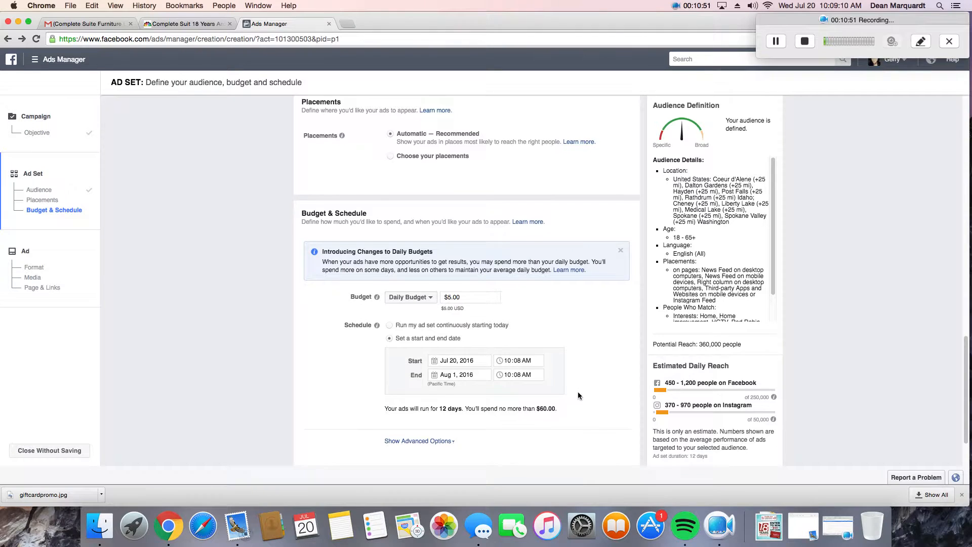
scroll(584, 399, down, 5)
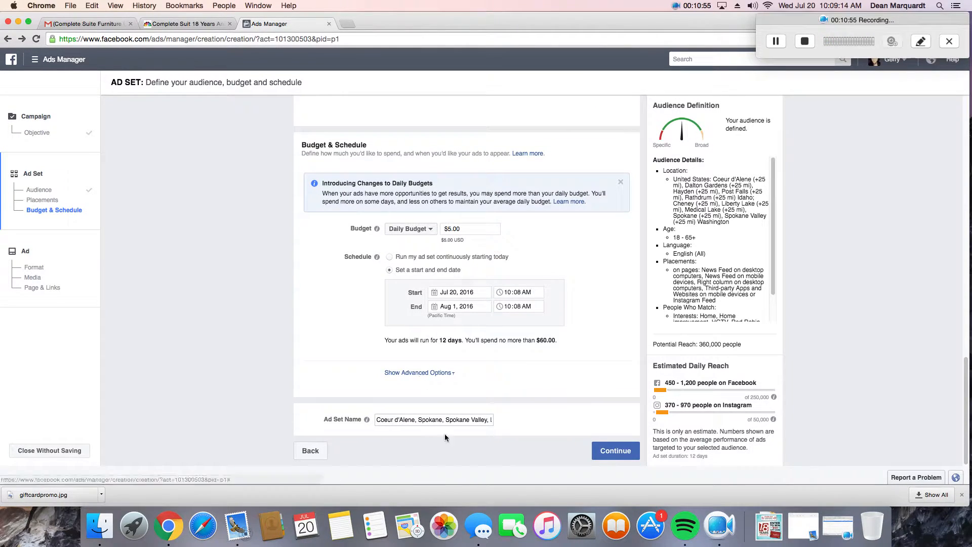
click(379, 421)
drag(377, 420, 458, 421)
click(509, 413)
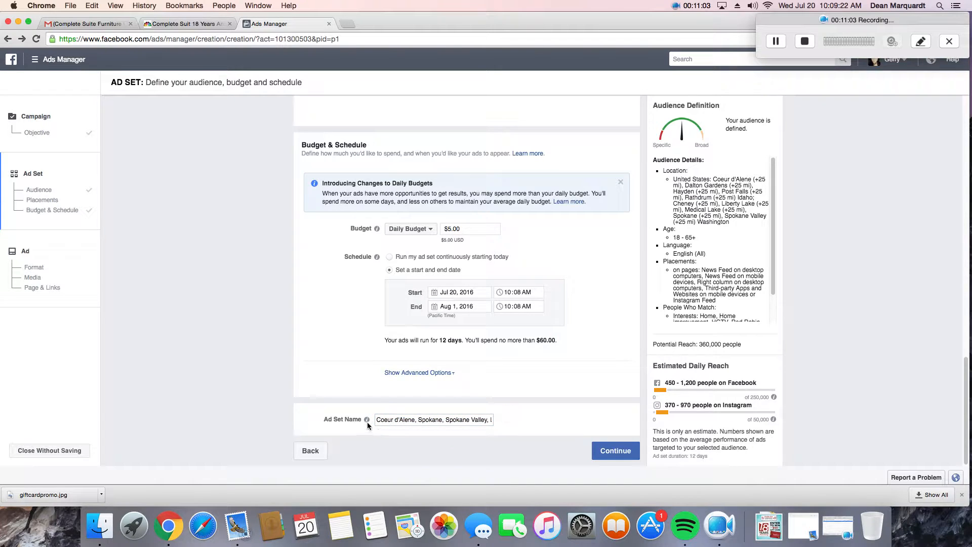
mouse_move(367, 422)
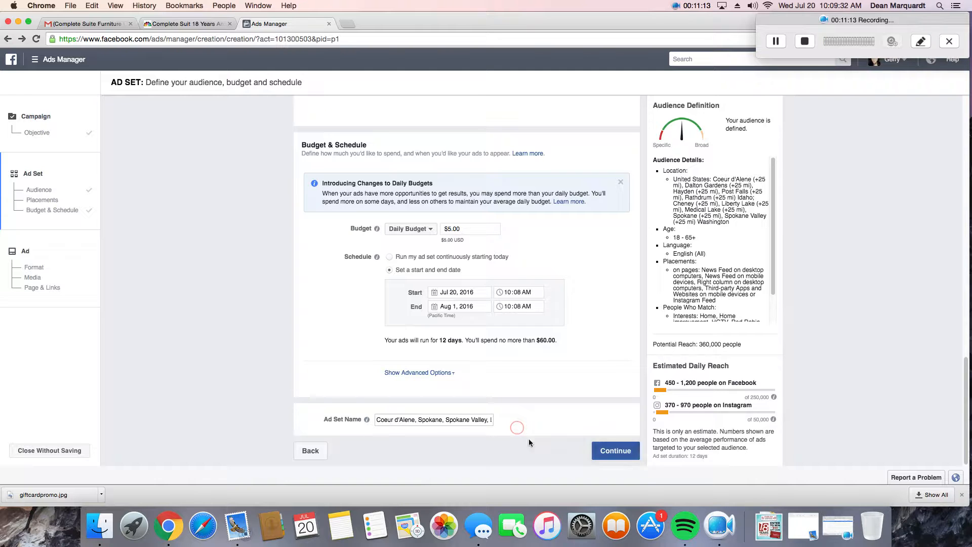
click(616, 453)
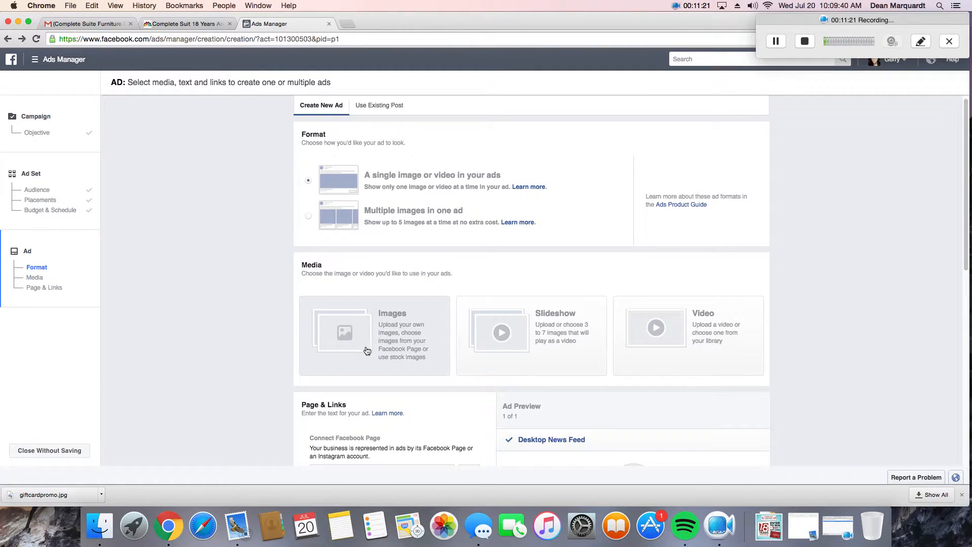
- Upload giftcardpromo.jpg from Downloads as the ad's image and compare it with the banner on the contest page
scroll(257, 305, down, 1)
click(381, 300)
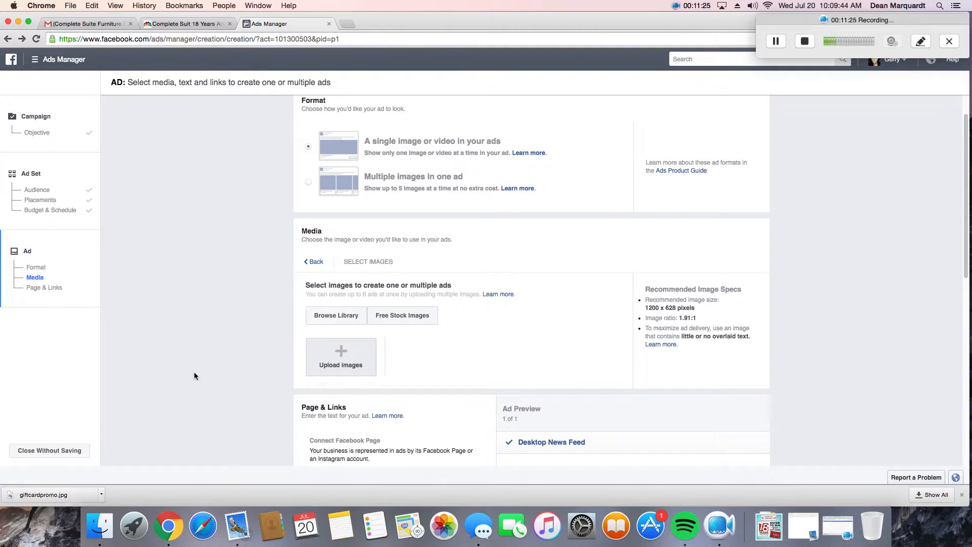
click(349, 362)
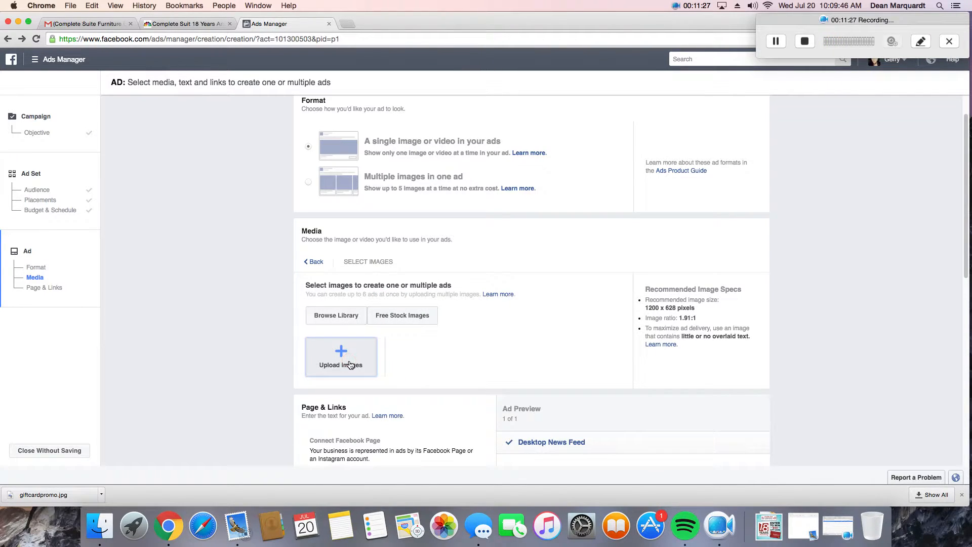
click(181, 26)
click(204, 24)
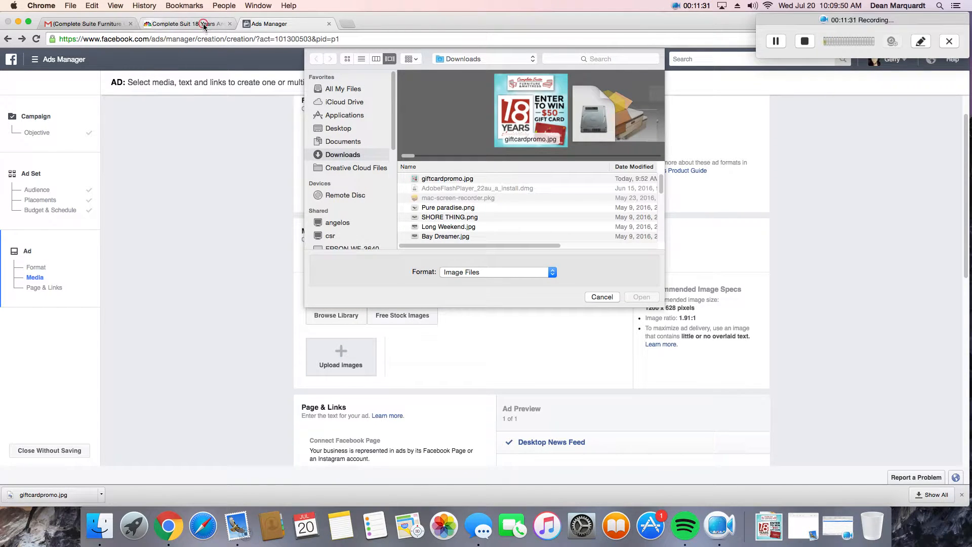
click(518, 120)
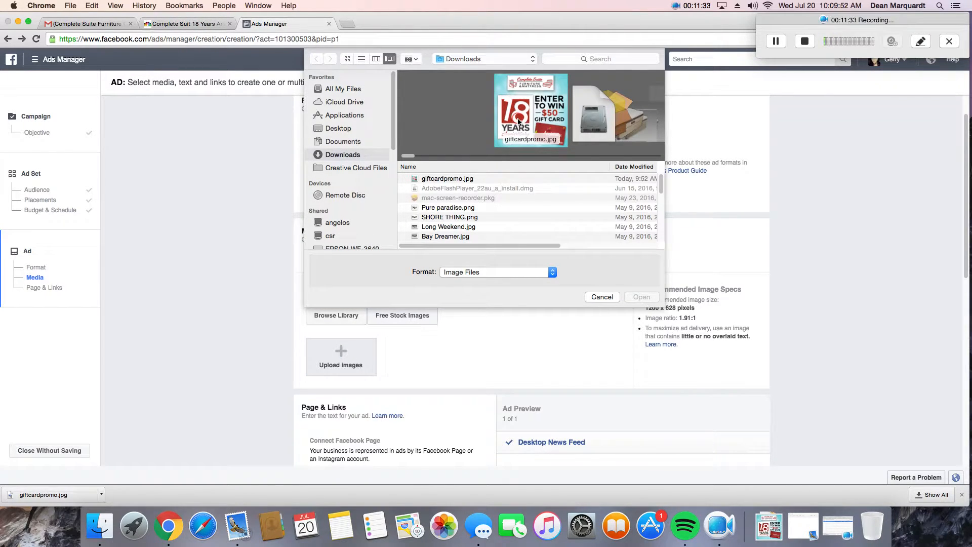
click(454, 178)
click(647, 300)
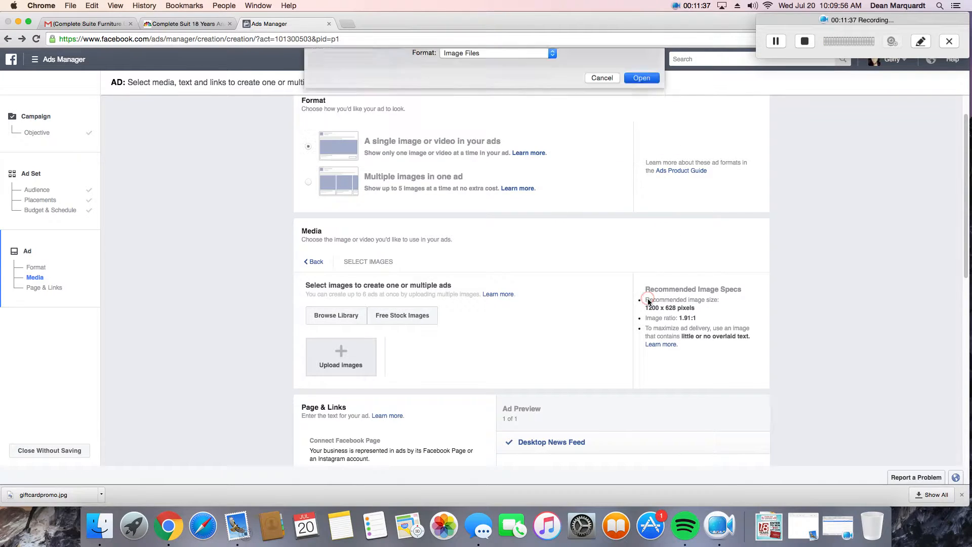
click(164, 24)
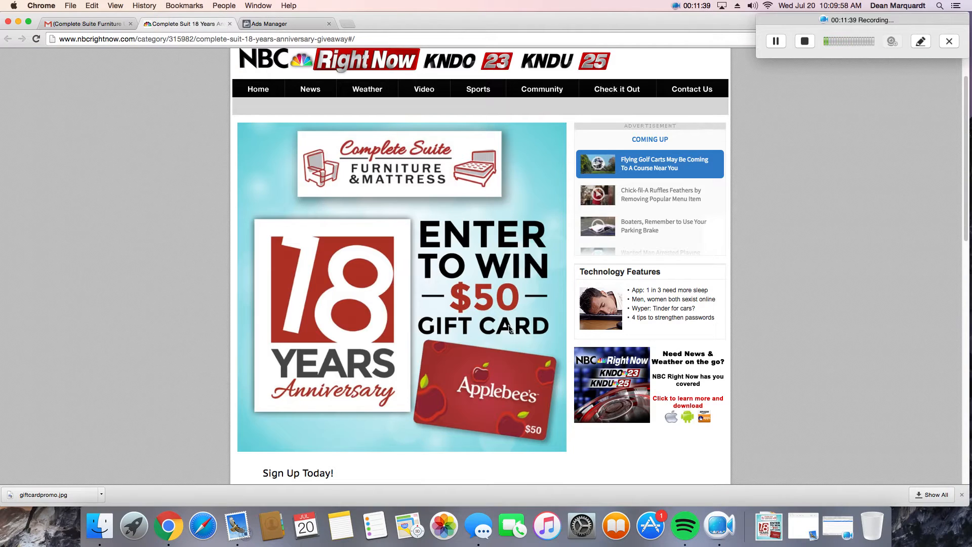
click(285, 24)
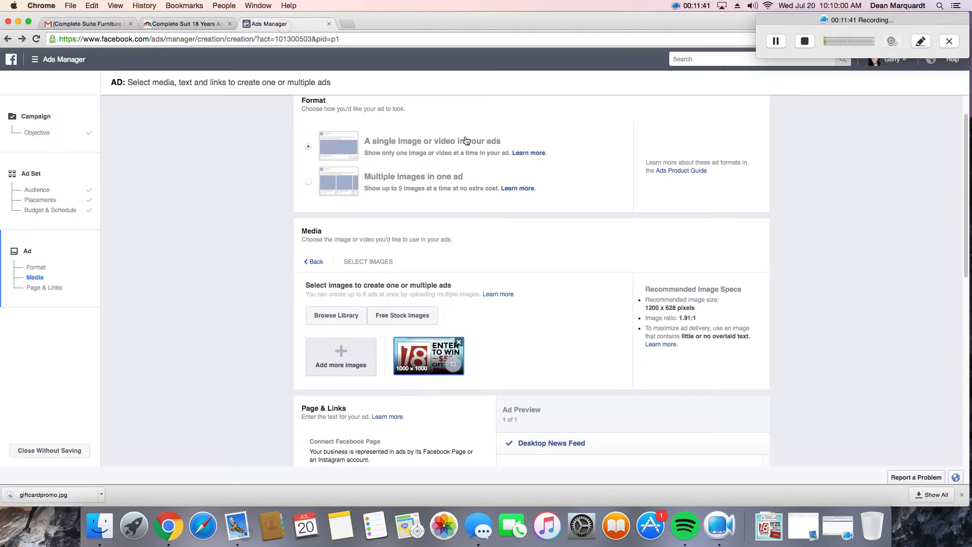
- Recrop the ad image for Facebook at full width, framing the 18 Years logo and the Enter to Win $50 Gift Card text, and save the crop
scroll(550, 342, down, 10)
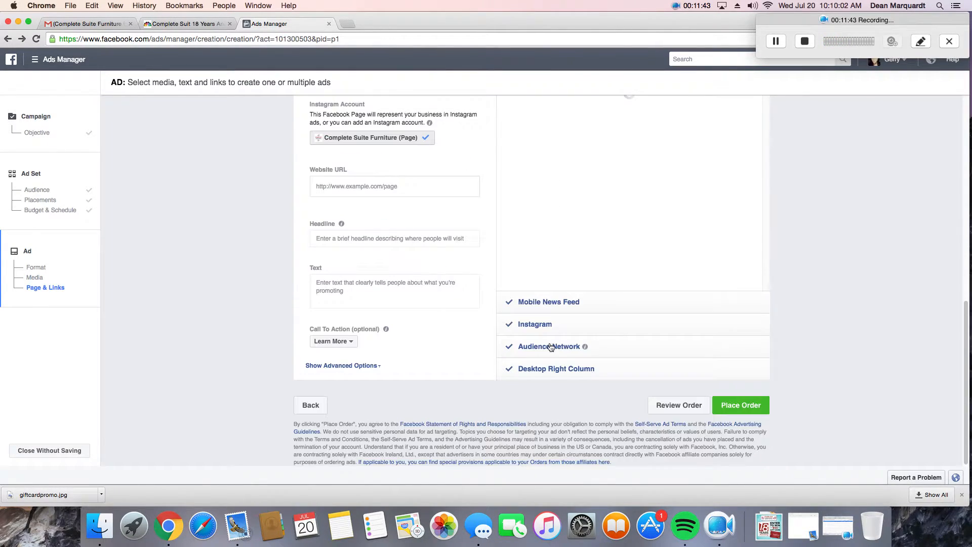
scroll(467, 302, up, 2)
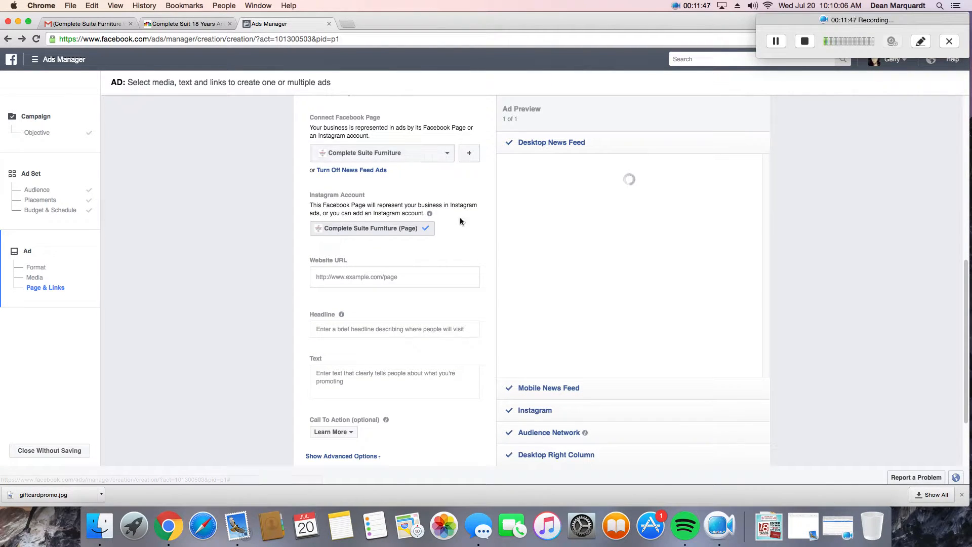
scroll(460, 217, up, 1)
scroll(463, 236, up, 2)
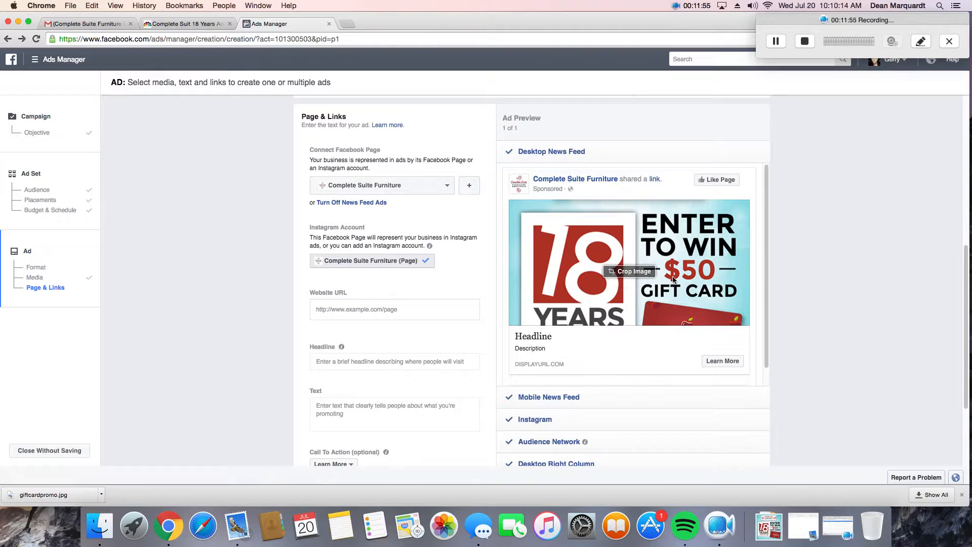
click(623, 274)
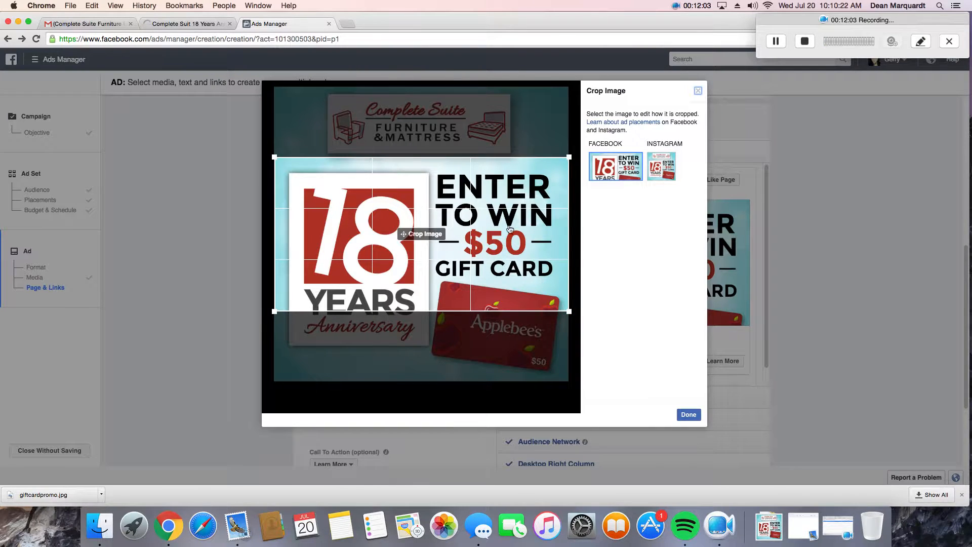
drag(509, 229, 500, 177)
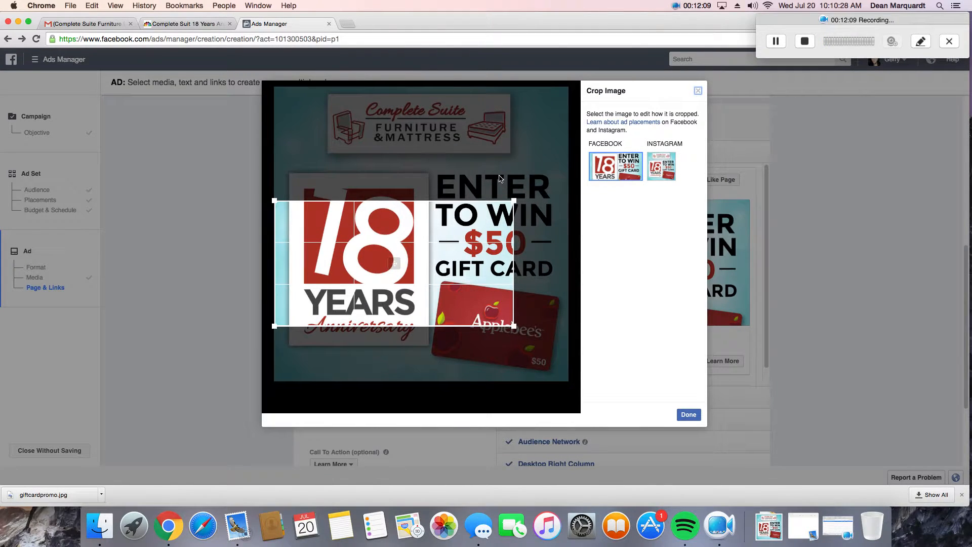
click(599, 183)
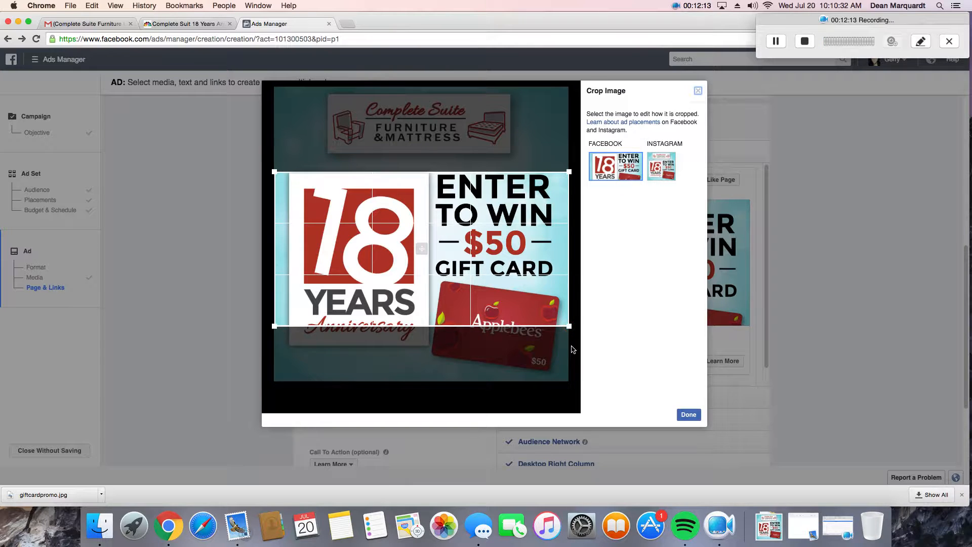
drag(506, 261, 518, 319)
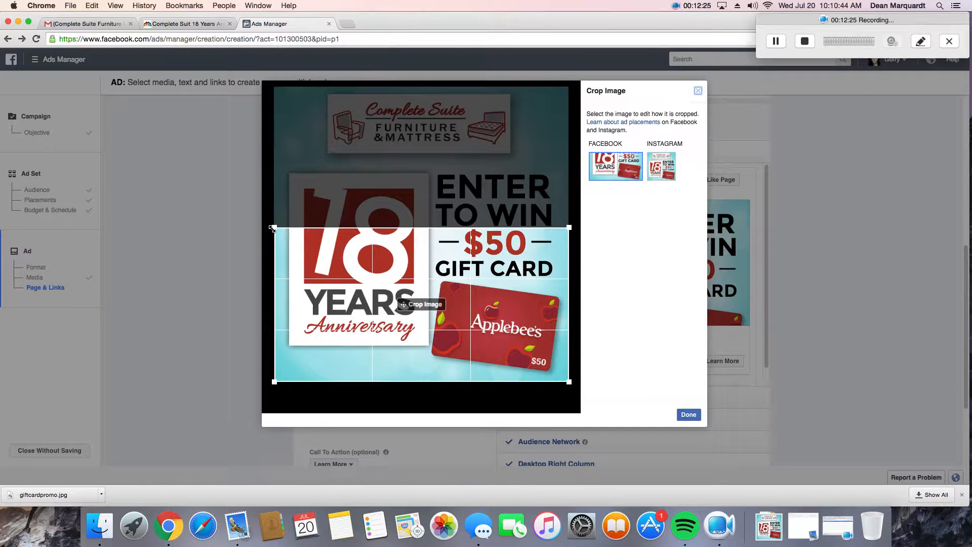
drag(272, 229, 363, 273)
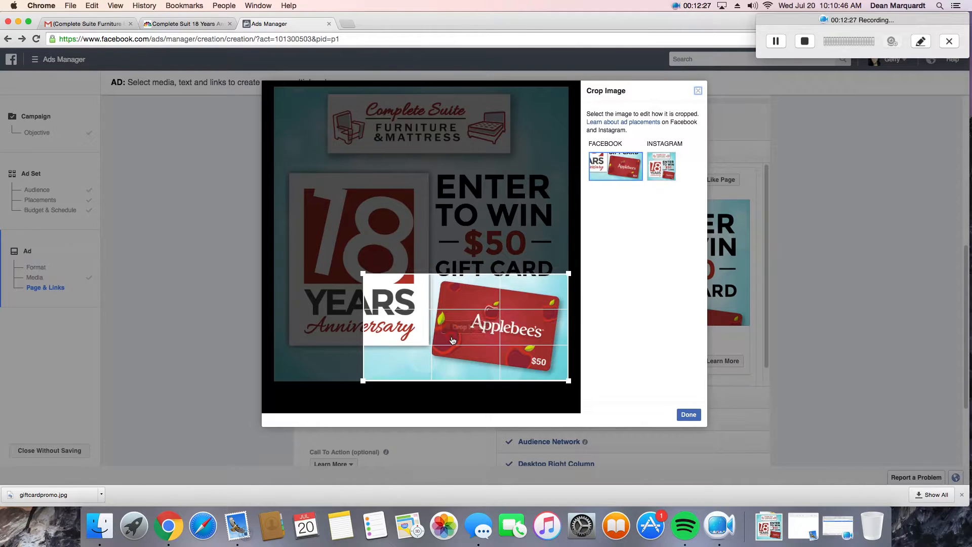
drag(453, 340, 453, 308)
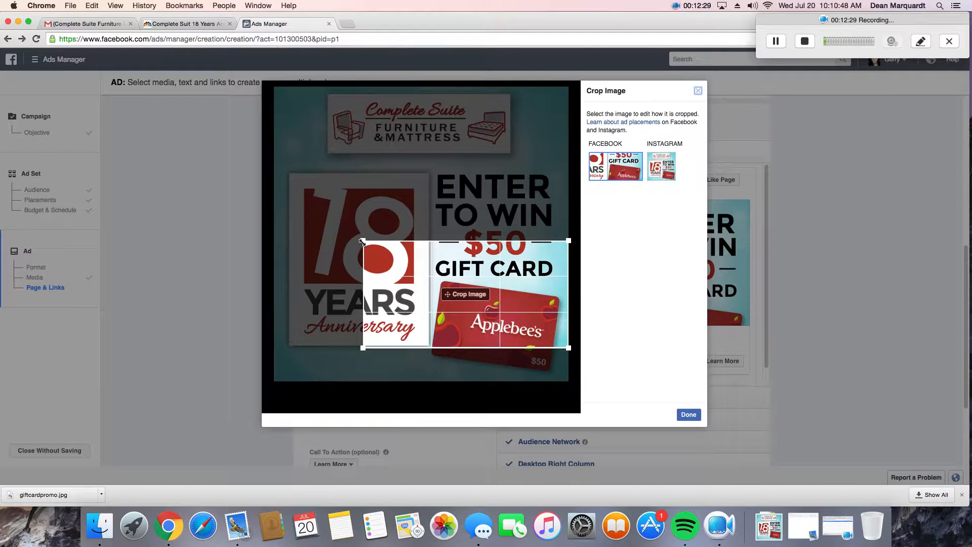
drag(362, 242, 273, 194)
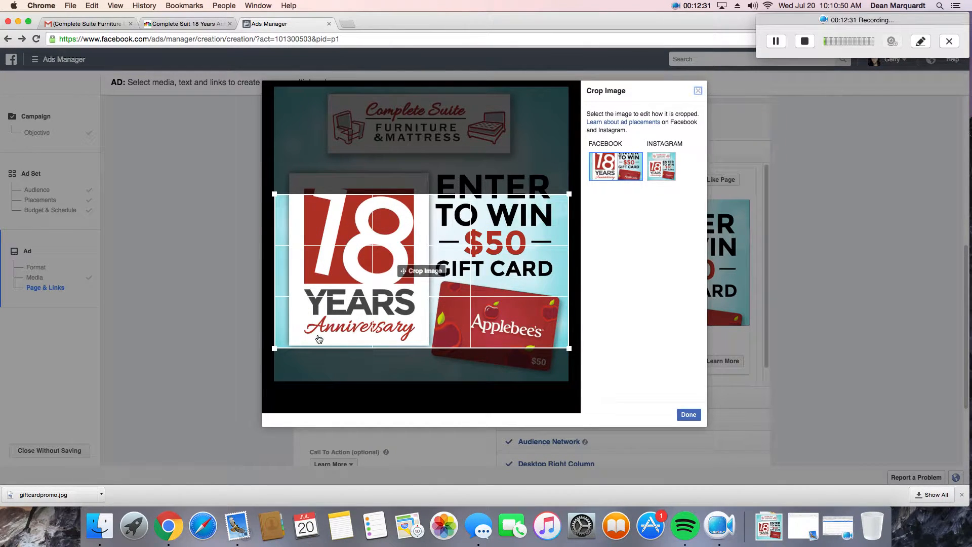
drag(468, 230, 476, 199)
click(691, 416)
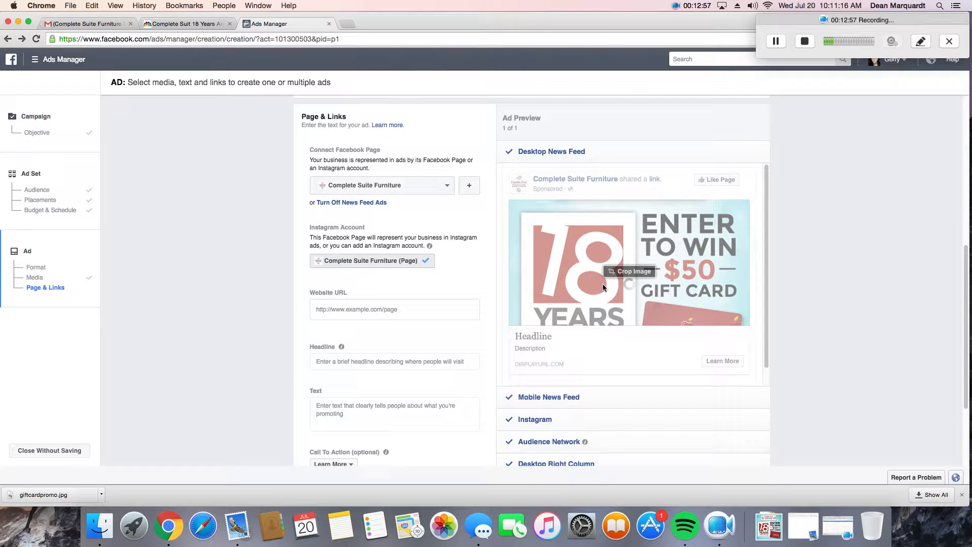
- Copy the contest page's web address from the NBC Right Now tab and try it as the ad's website URL
click(213, 29)
click(224, 40)
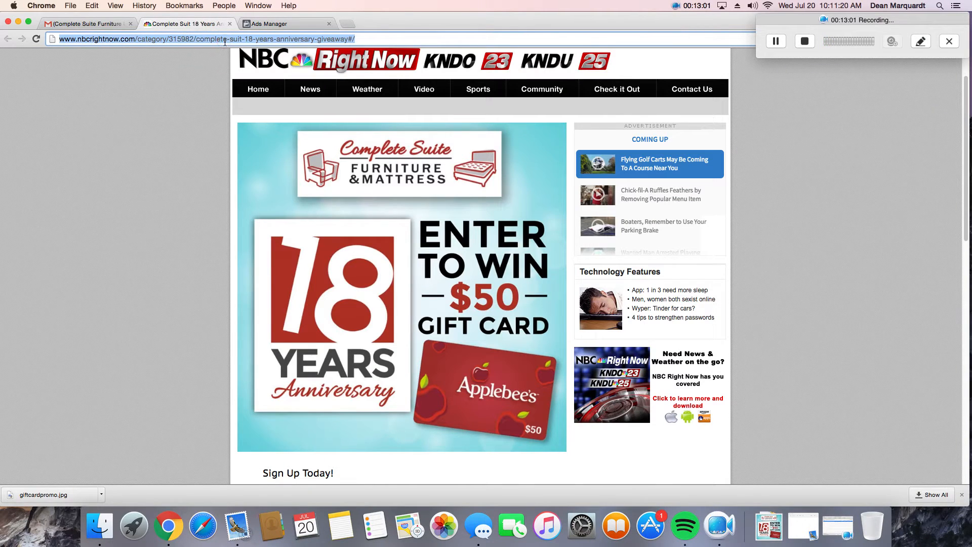
right_click(295, 39)
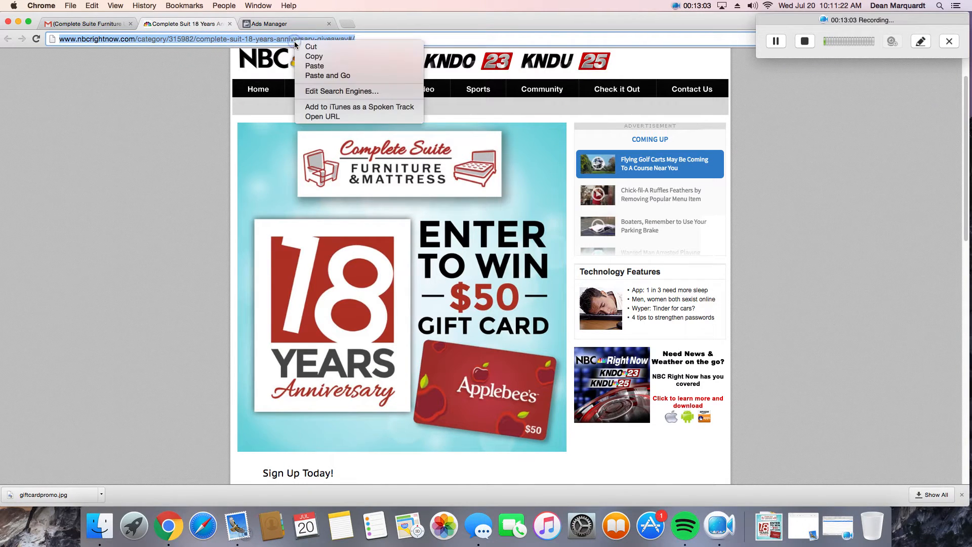
click(353, 56)
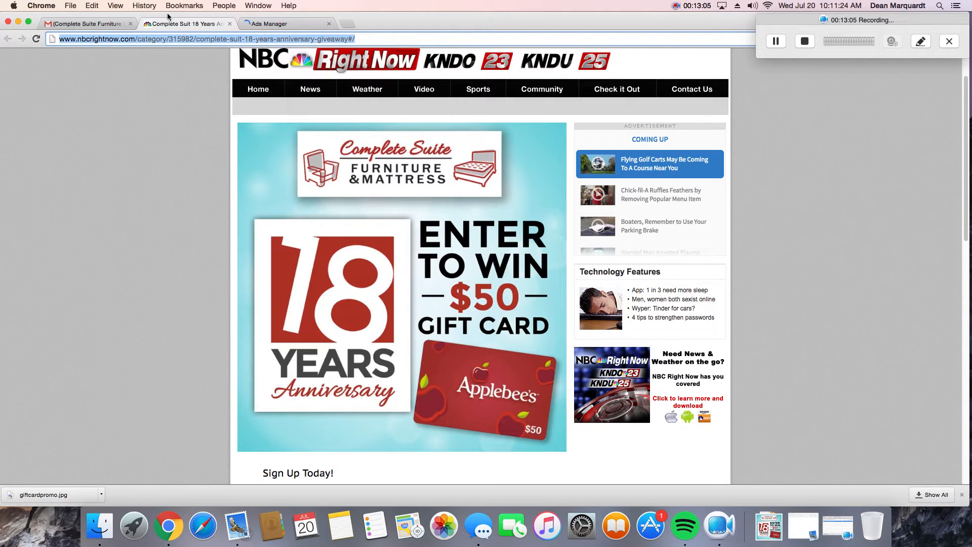
click(296, 23)
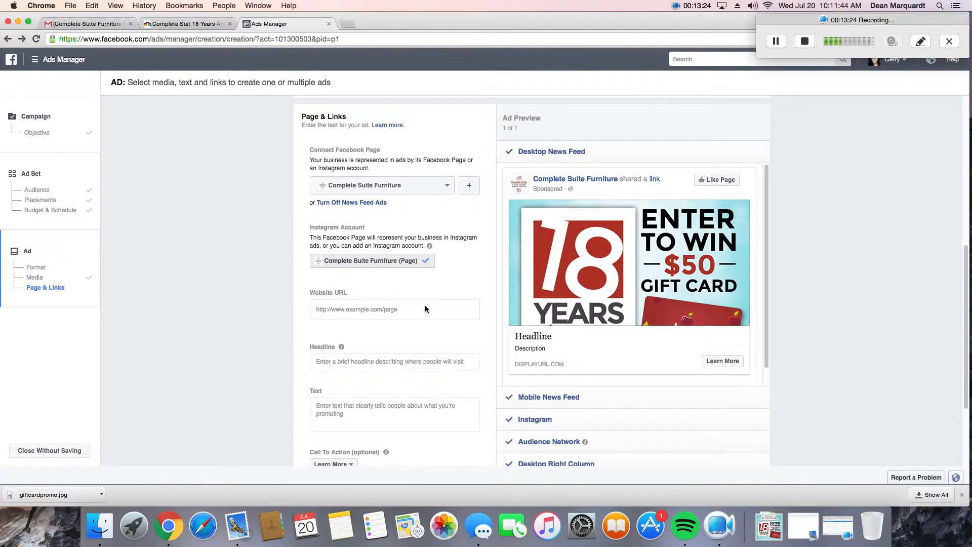
click(407, 307)
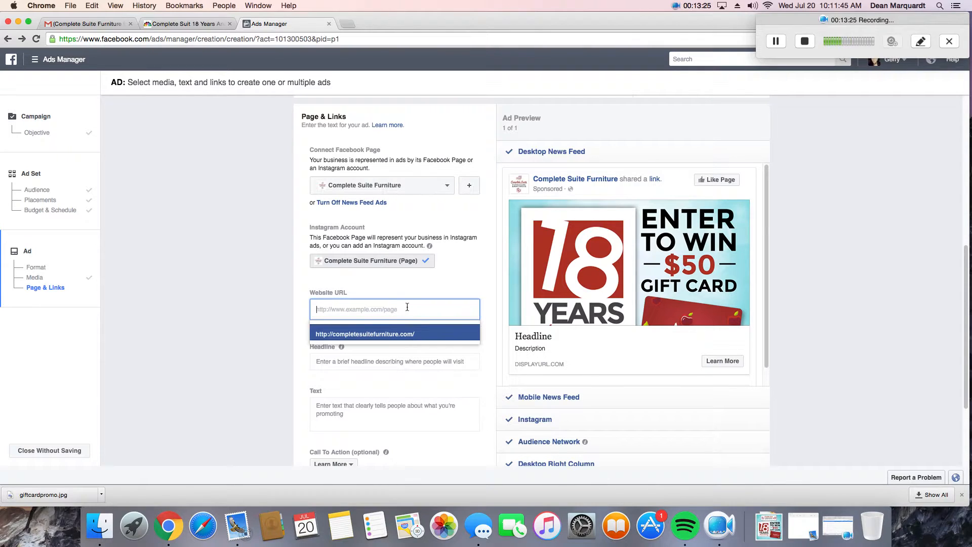
right_click(352, 308)
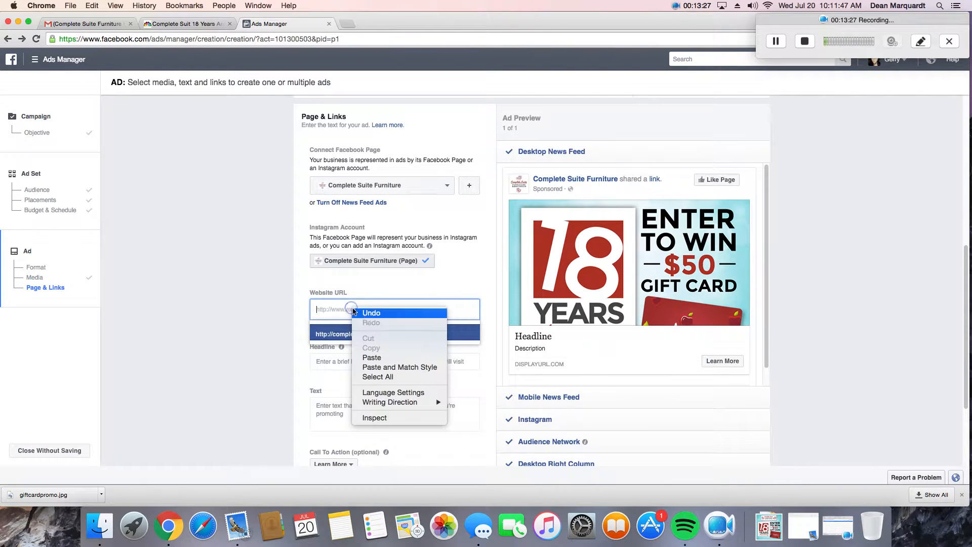
click(377, 358)
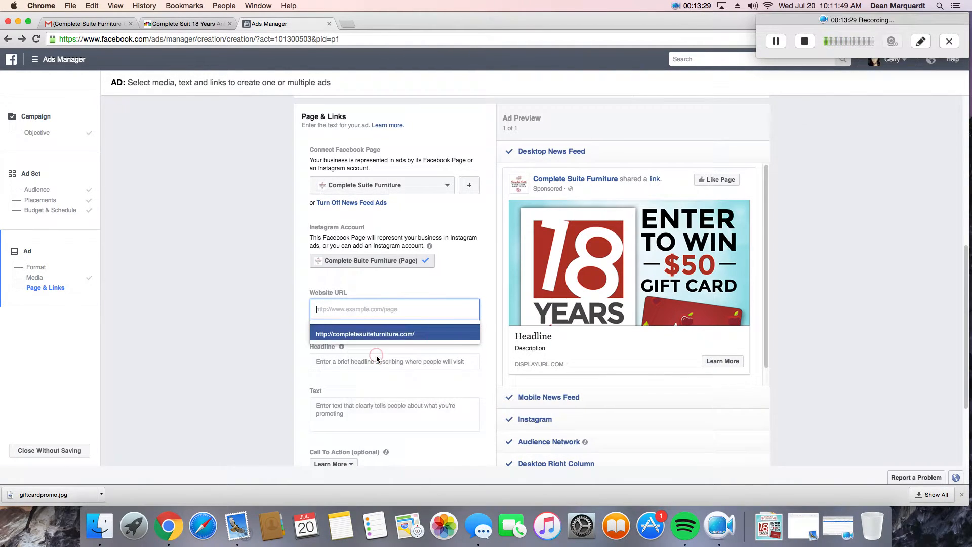
click(406, 286)
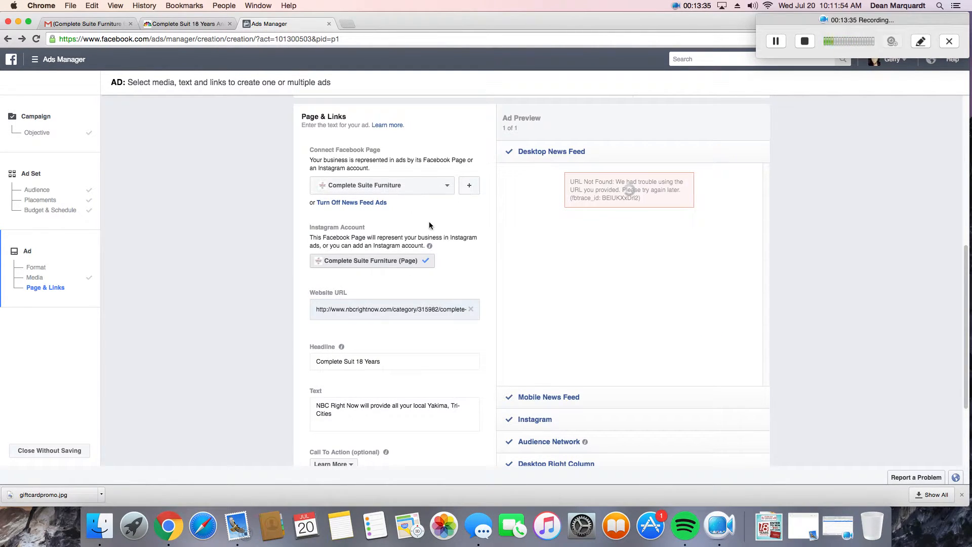
- Clear the ad's website URL and copy the contest page's address again
click(472, 309)
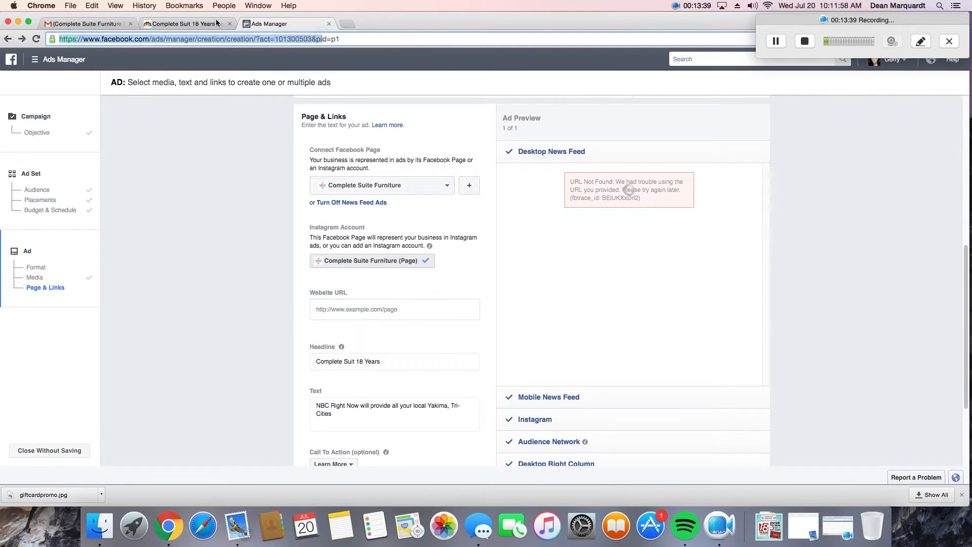
click(179, 24)
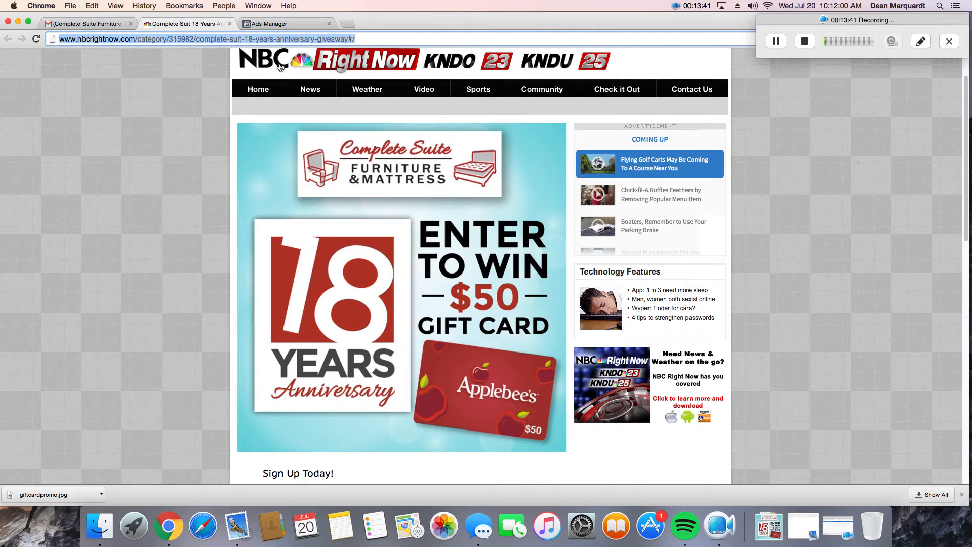
click(210, 95)
click(361, 38)
right_click(305, 37)
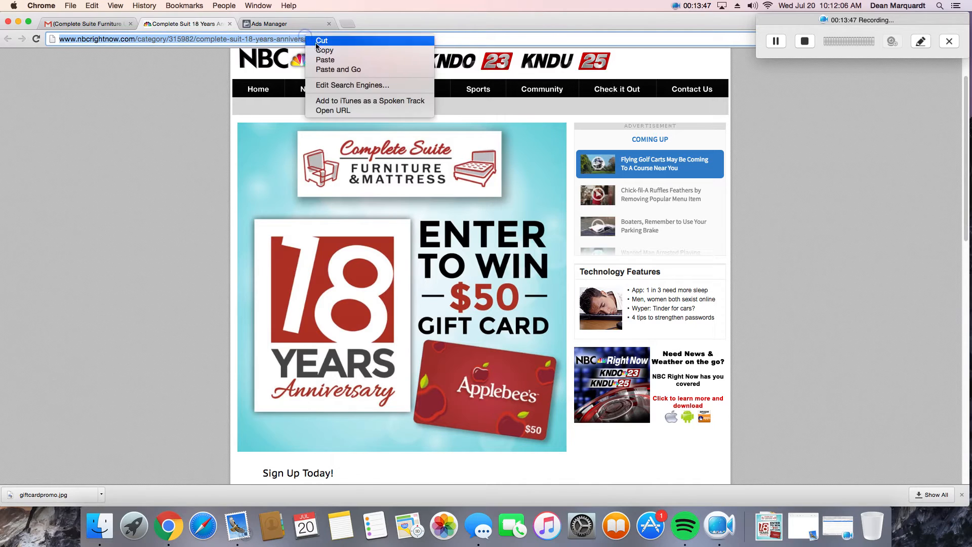
click(320, 50)
click(303, 24)
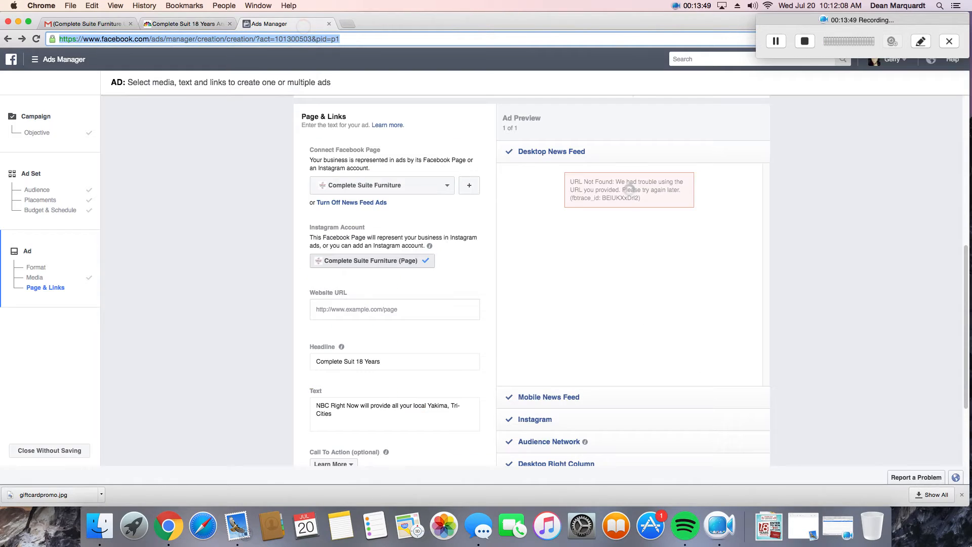
click(422, 306)
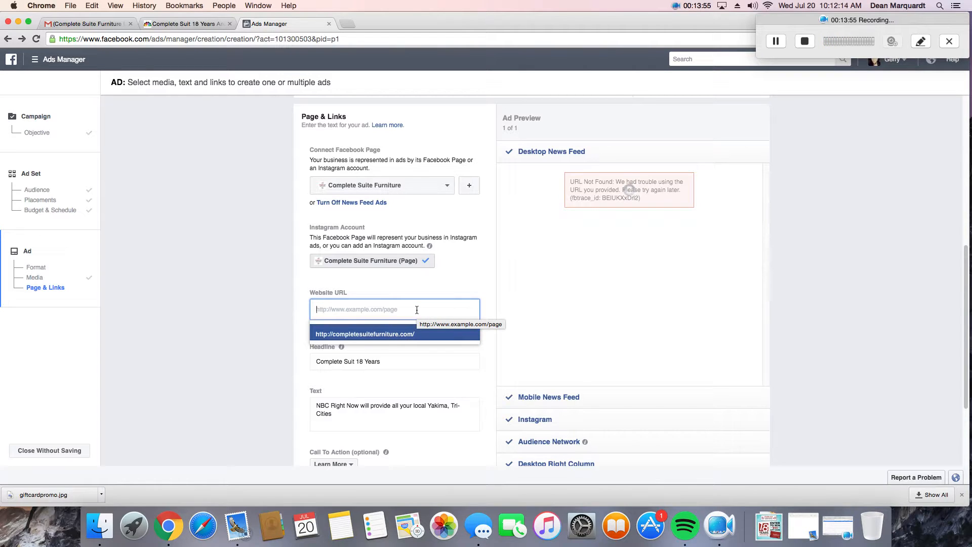
scroll(416, 309, down, 5)
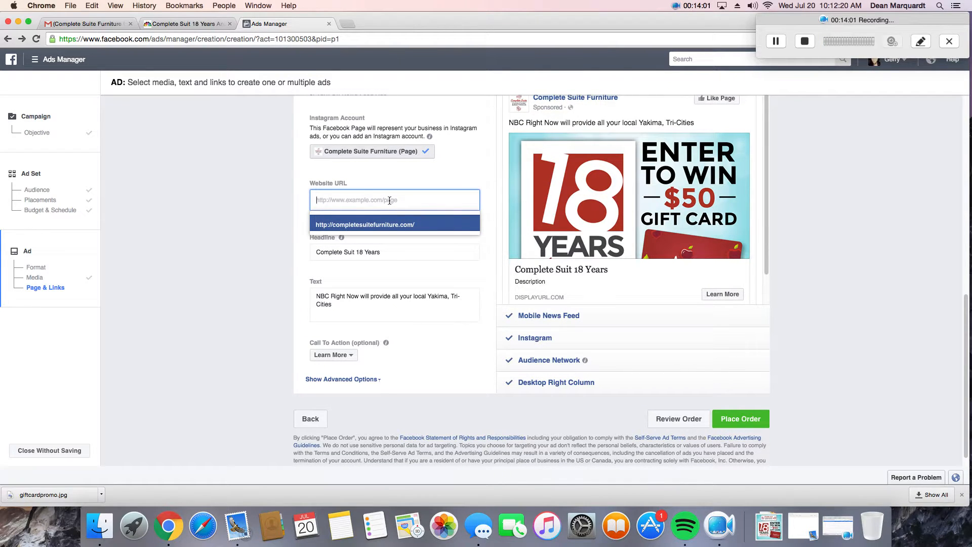
scroll(472, 301, up, 1)
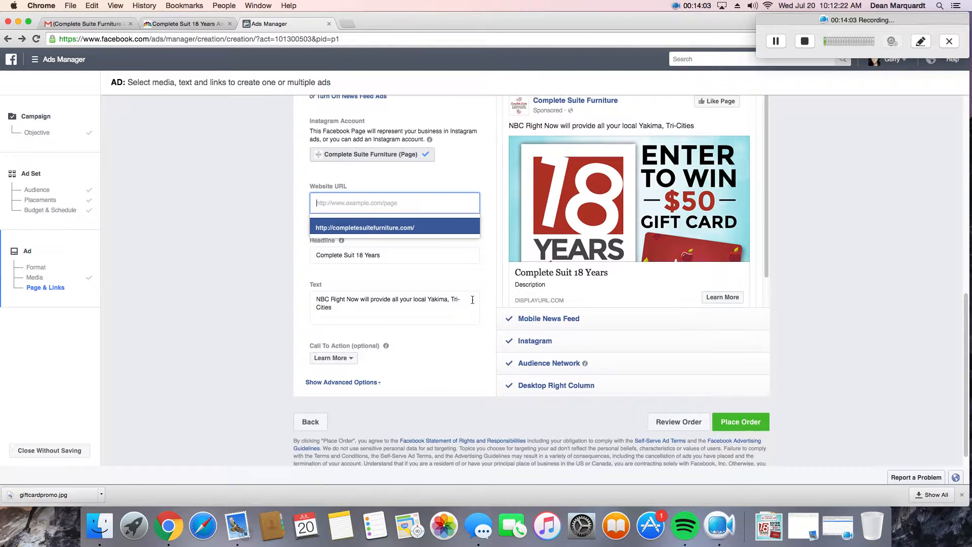
scroll(472, 301, up, 3)
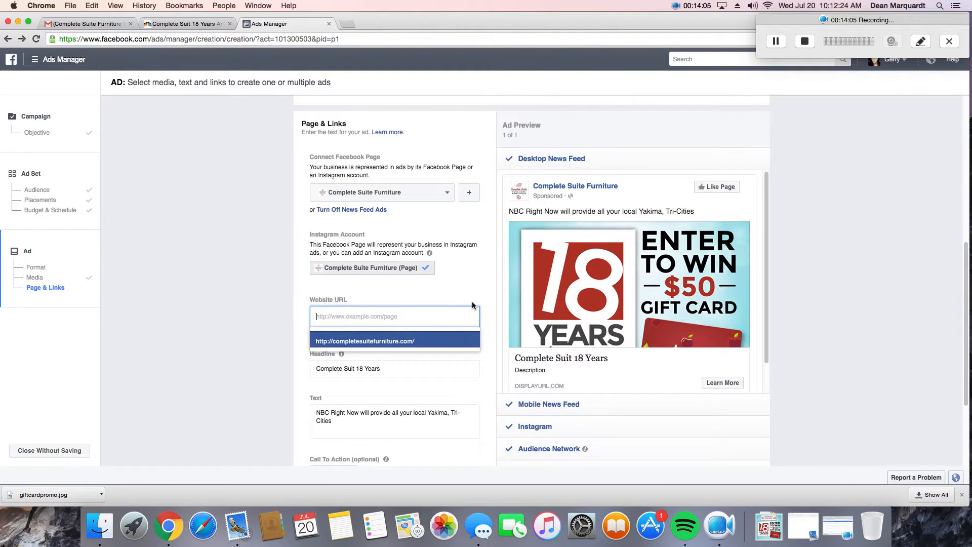
scroll(472, 306, up, 4)
scroll(472, 306, up, 1)
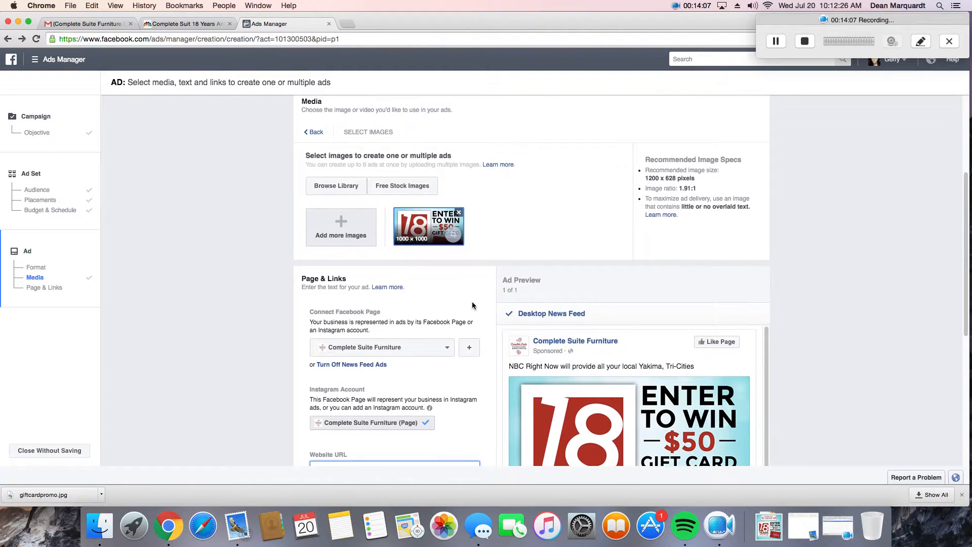
click(472, 303)
scroll(472, 302, down, 3)
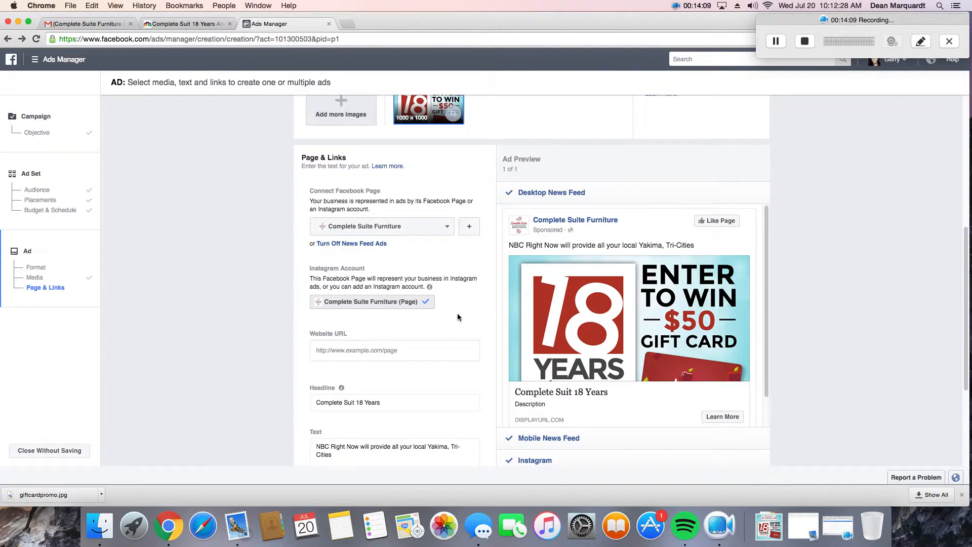
click(416, 349)
scroll(417, 348, down, 4)
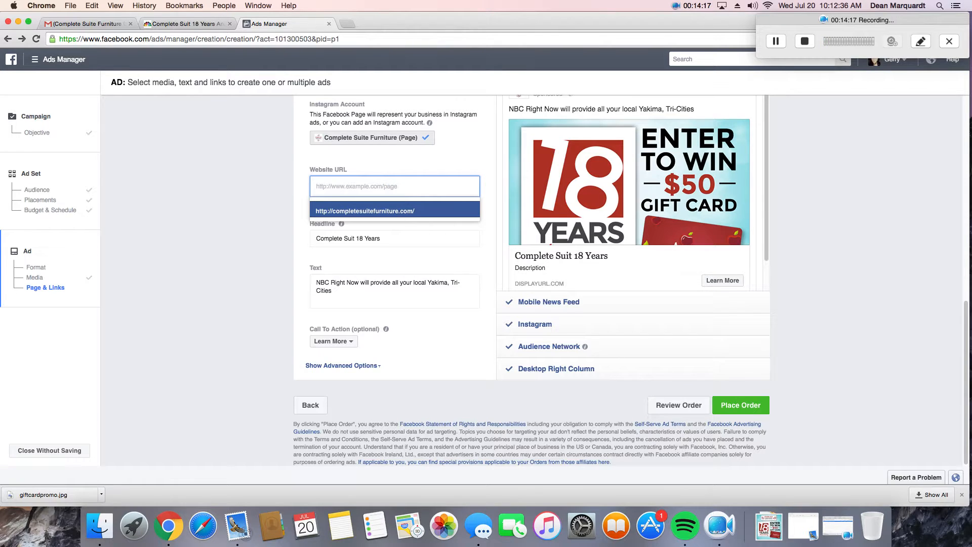
right_click(384, 182)
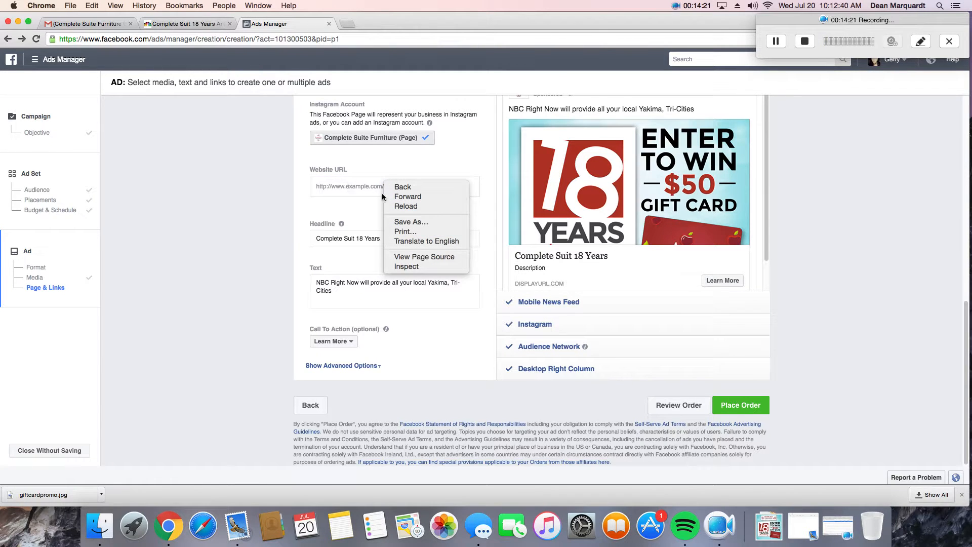
click(353, 186)
click(367, 185)
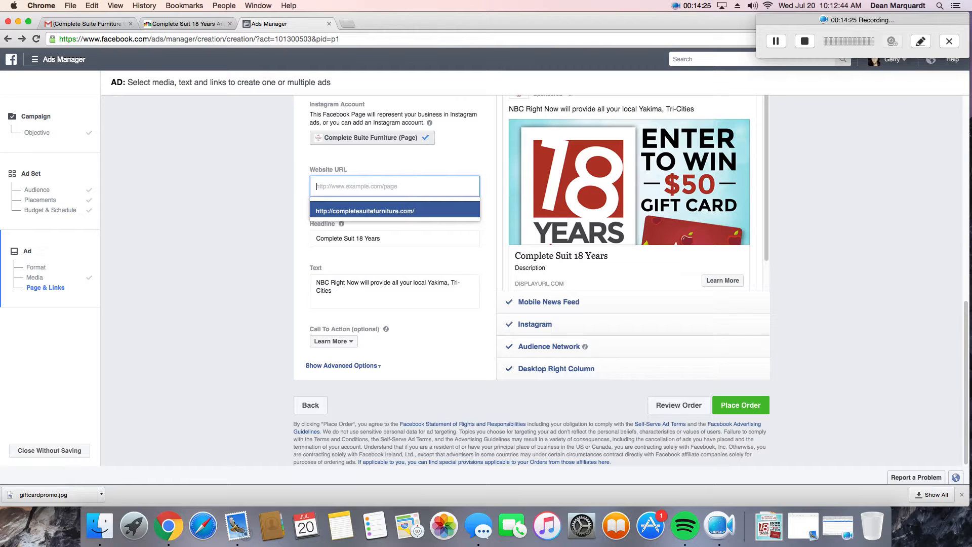
- Copy the nbcrightnow.com giveaway page's address and set it as the ad's website URL
click(188, 24)
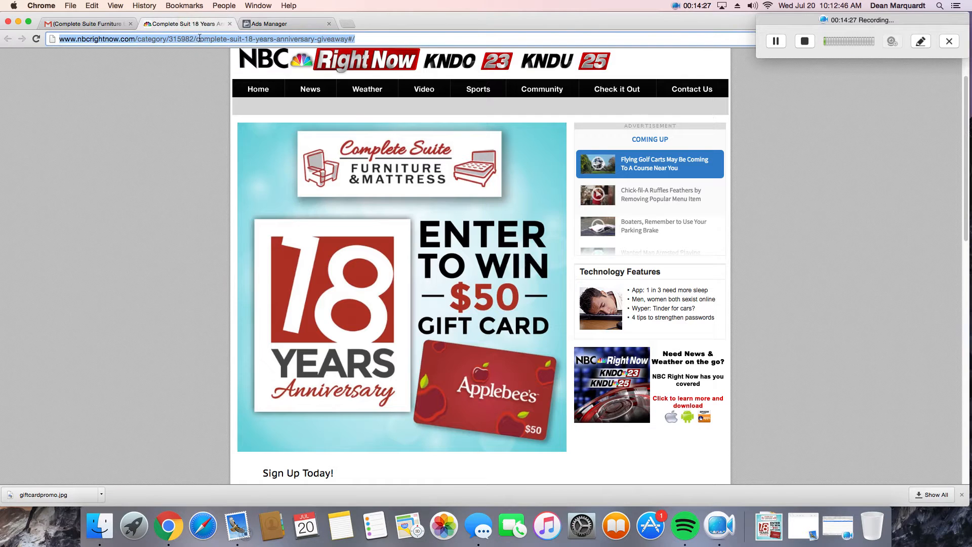
right_click(202, 39)
click(221, 52)
click(256, 25)
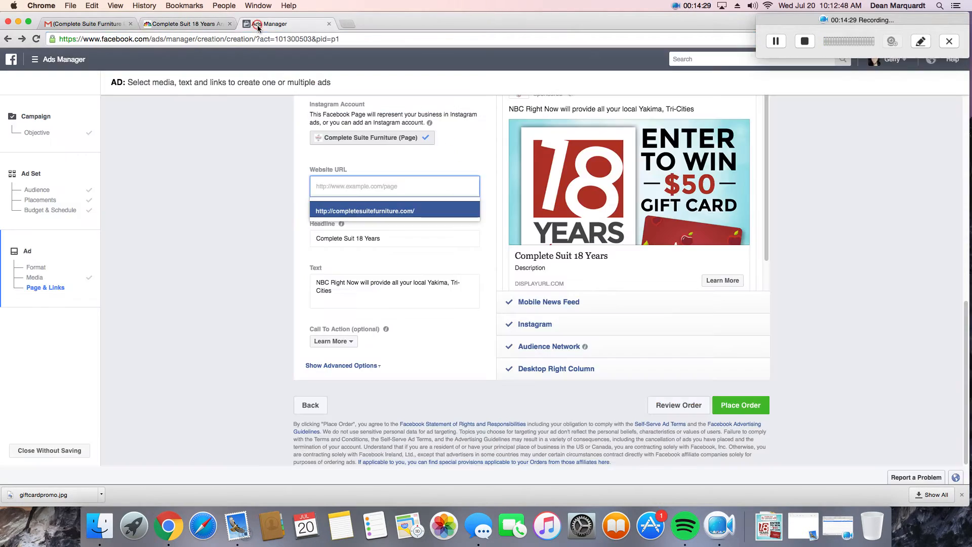
right_click(369, 186)
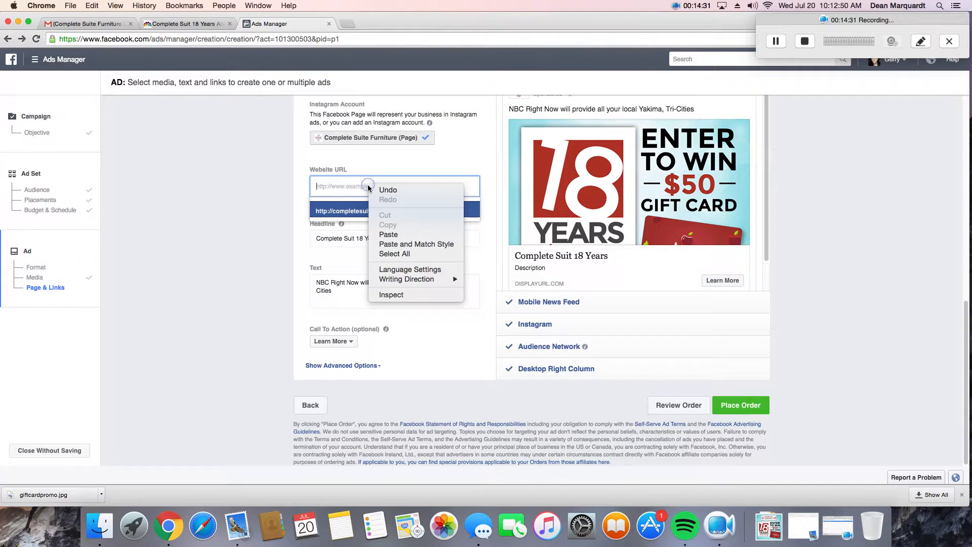
click(398, 234)
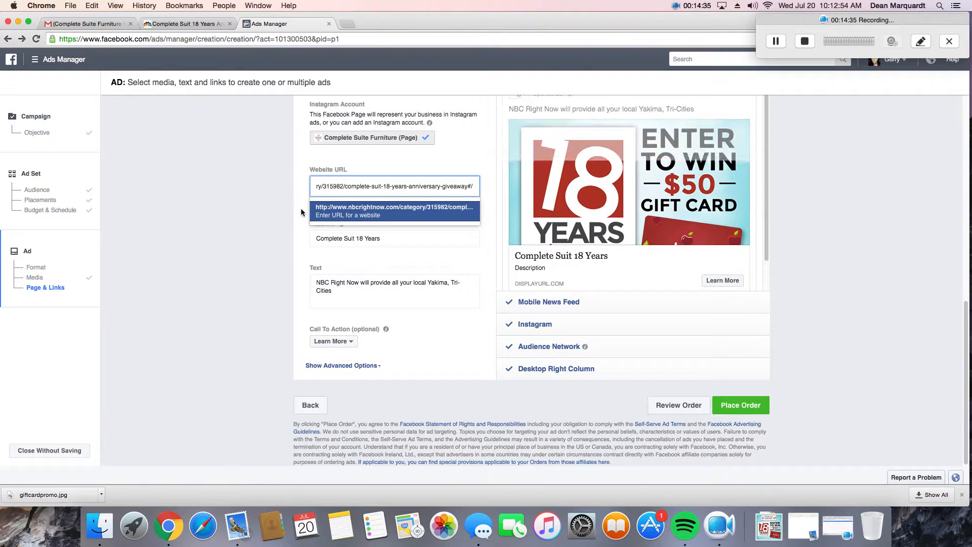
click(324, 210)
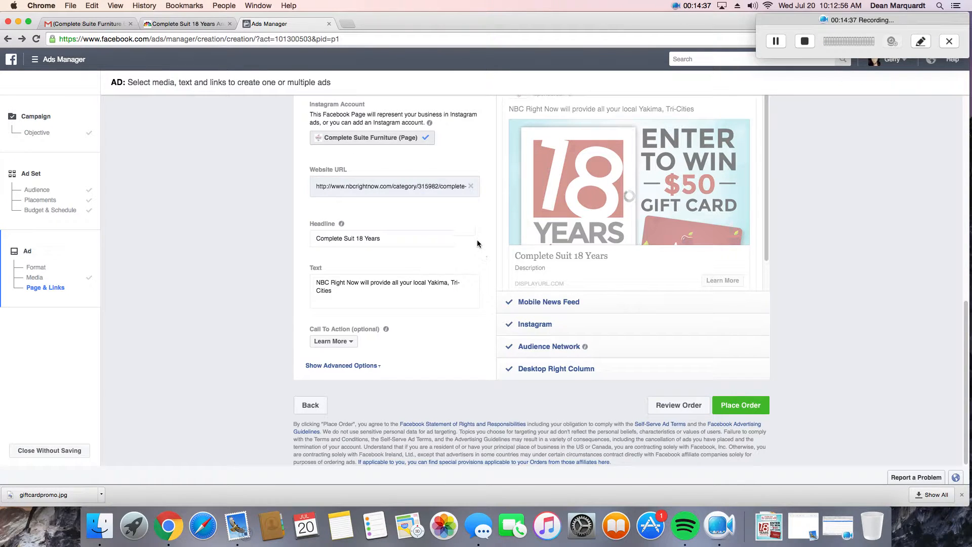
- Correct "Suit" to "Suite" in the ad's headline so it reads "Complete Suite 18 Years"
scroll(475, 238, up, 3)
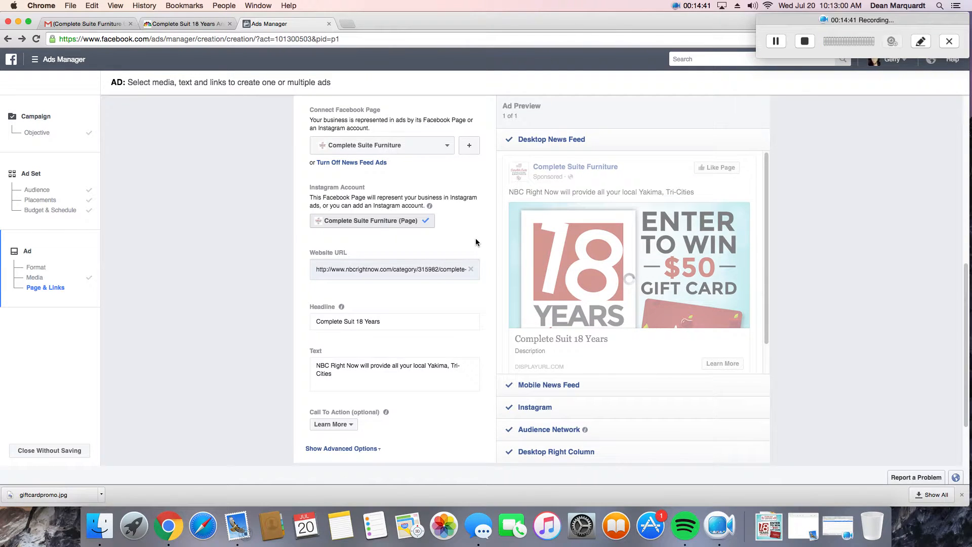
scroll(476, 238, down, 3)
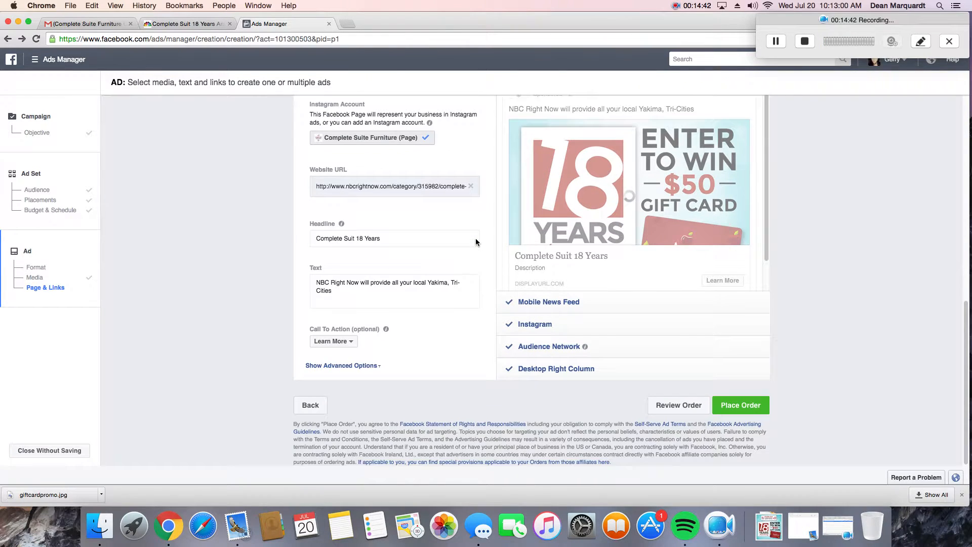
click(354, 238)
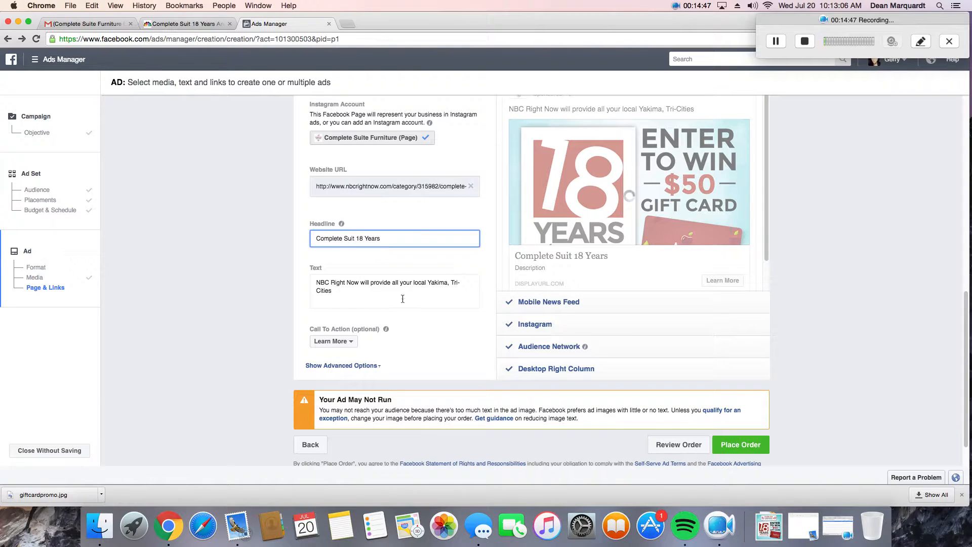
drag(383, 301, 318, 285)
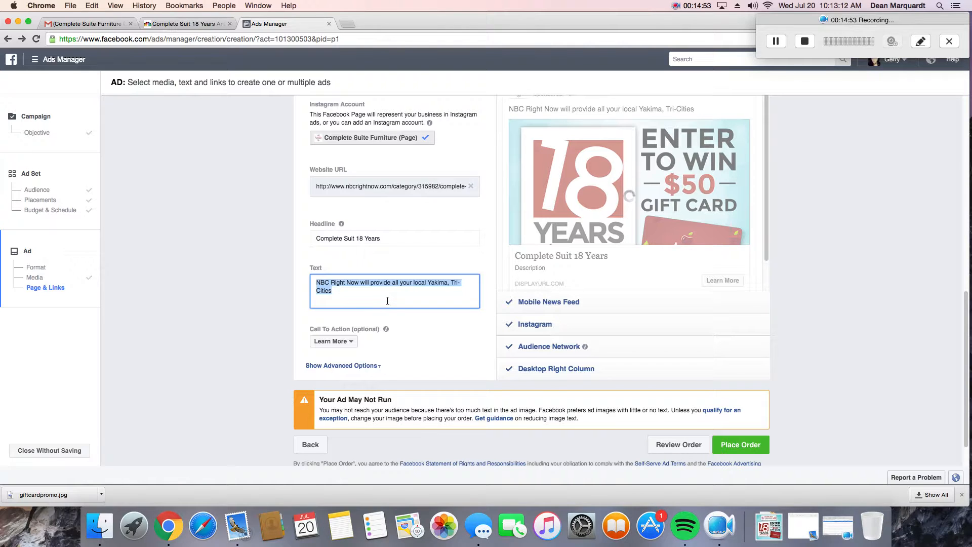
click(355, 240)
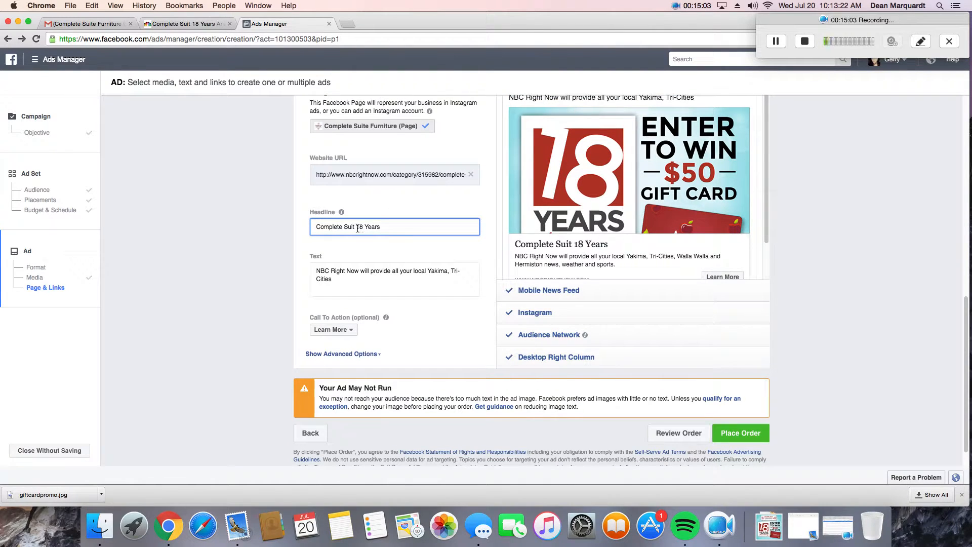
mouse_move(519, 230)
text(e)
- Replace the ad's headline with "Enter to Win a $50 Gift Card to Applebee's!"
drag(409, 227, 315, 229)
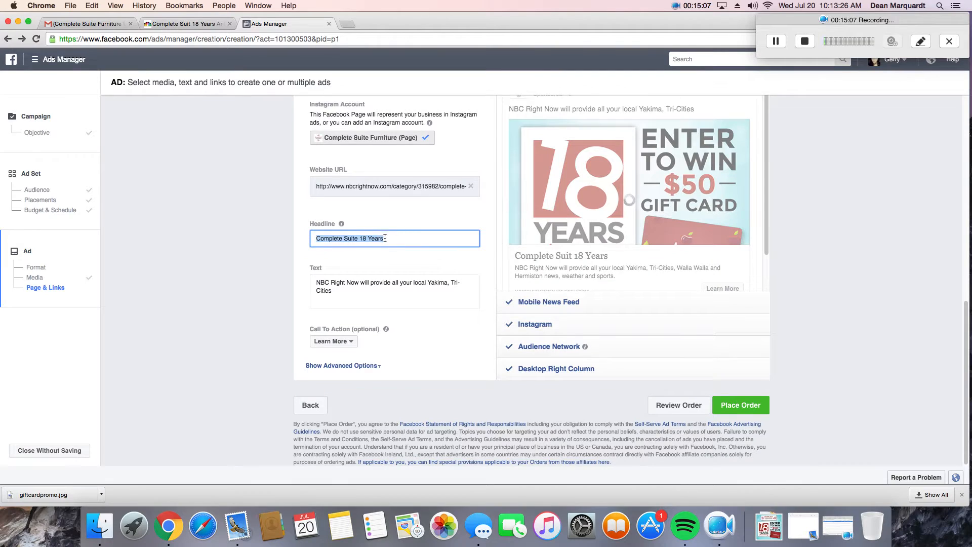
text(En)
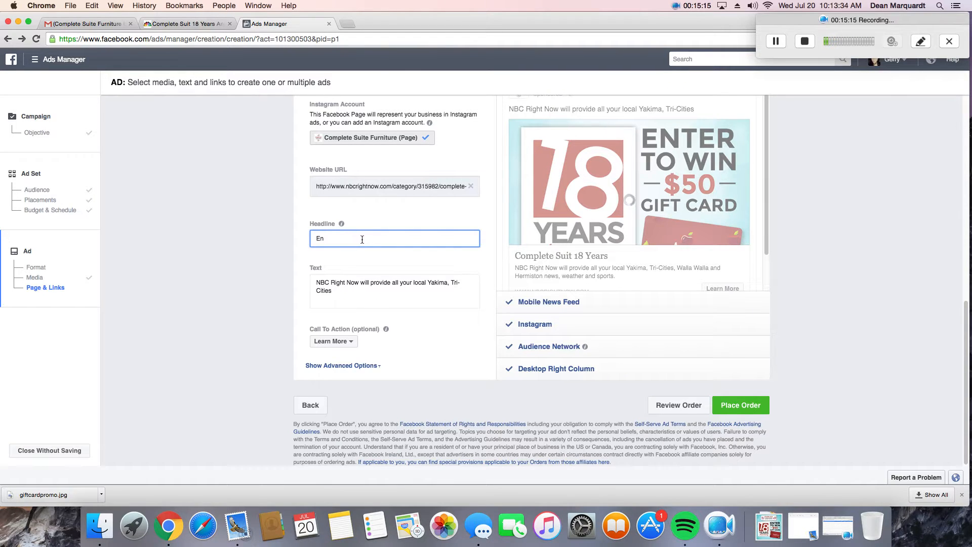
text(ter to Win a $50 Gift Card to Applebee's)
- Replace the ad's body text with "Click here to enter"
click(330, 291)
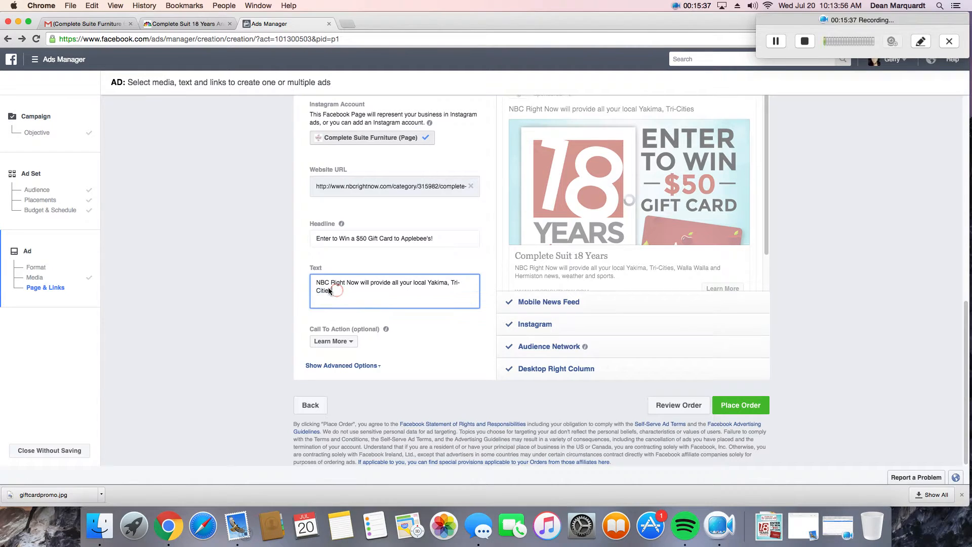
triple_click(328, 291)
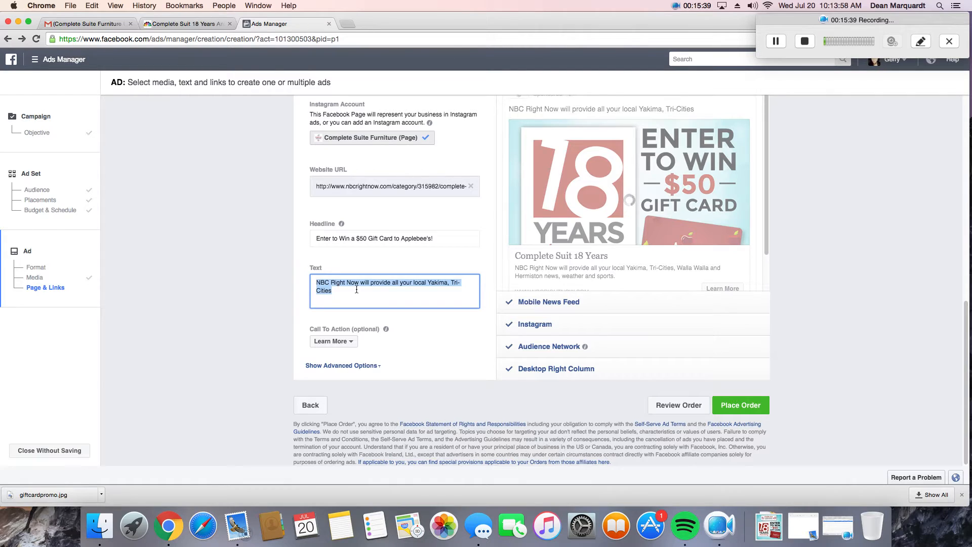
key(BackSpace)
text(Click h)
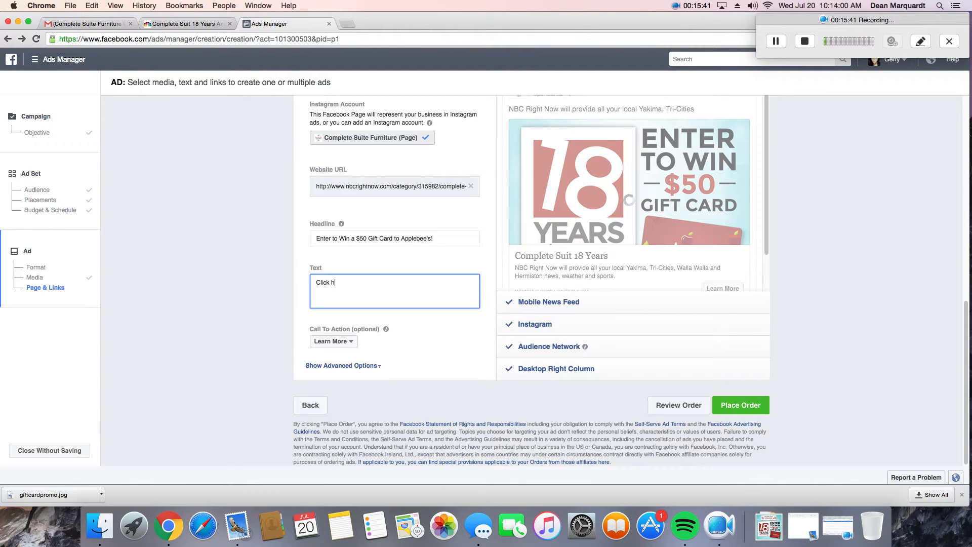
text(ere to enter)
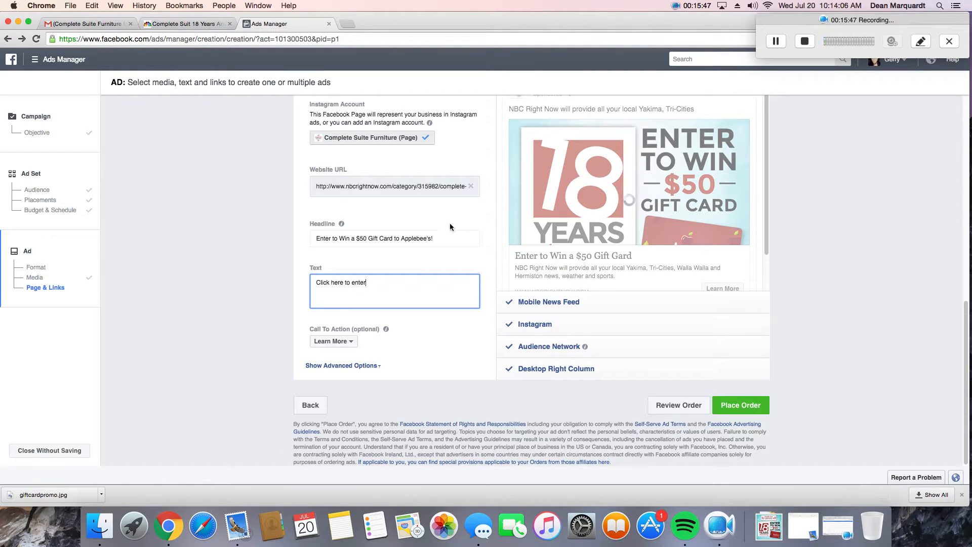
click(424, 257)
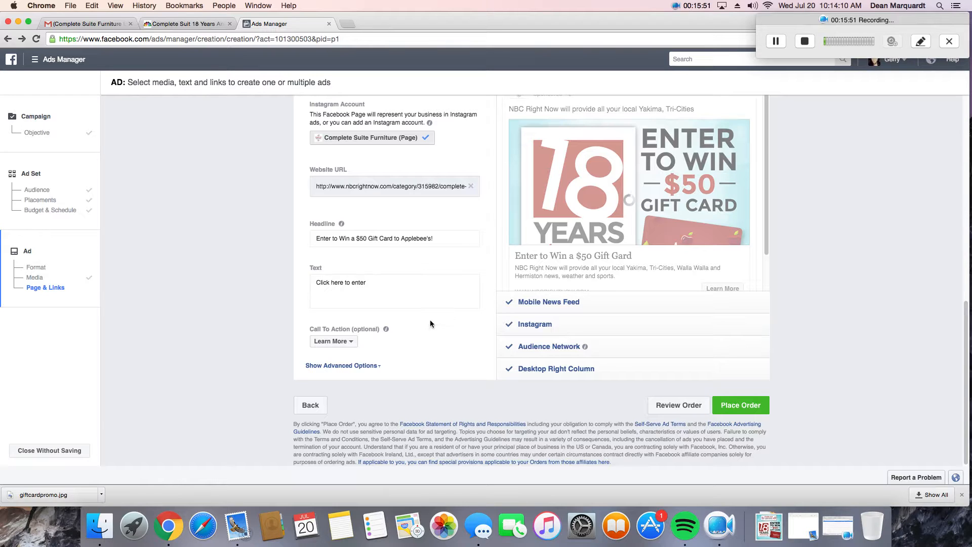
- Keep Learn More as the call to action and end the ad's body text with an exclamation mark: "Click here to enter!"
click(354, 341)
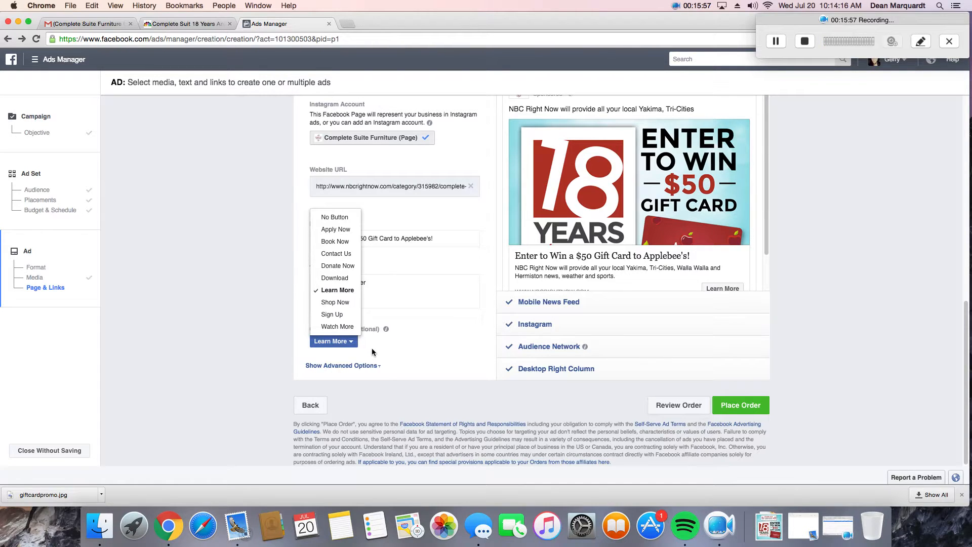
click(372, 349)
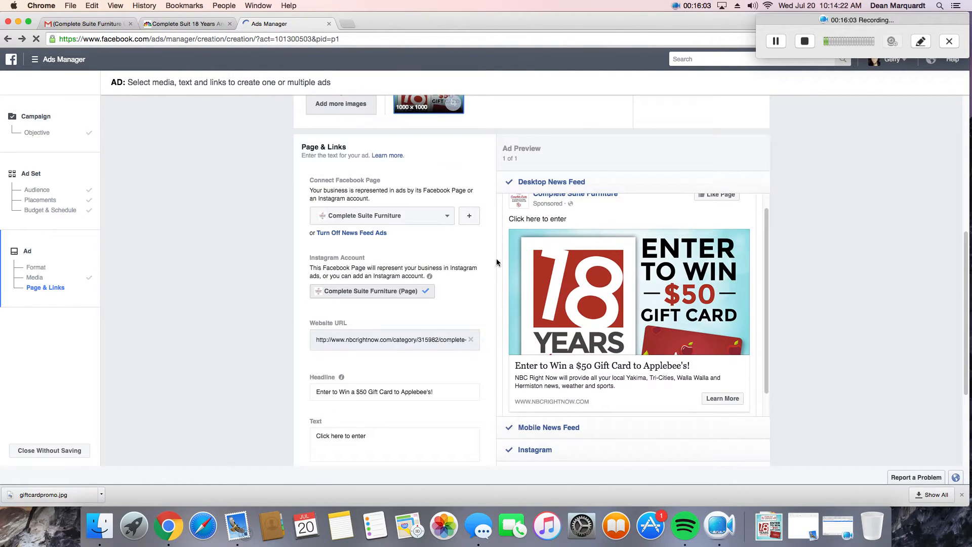
click(432, 436)
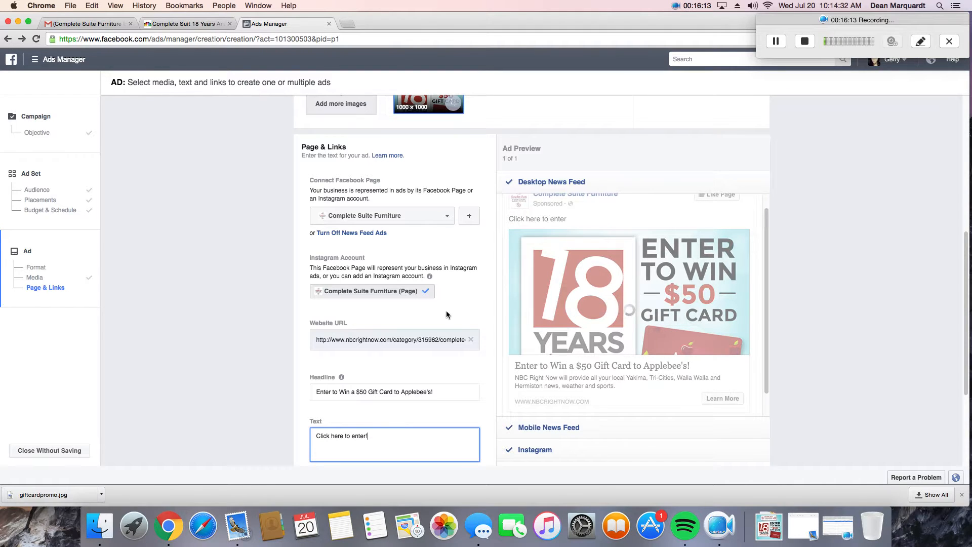
- Review the order summary with the full targeting details expanded, and submit the order for the Complete Suite Contest campaign
scroll(452, 311, down, 1)
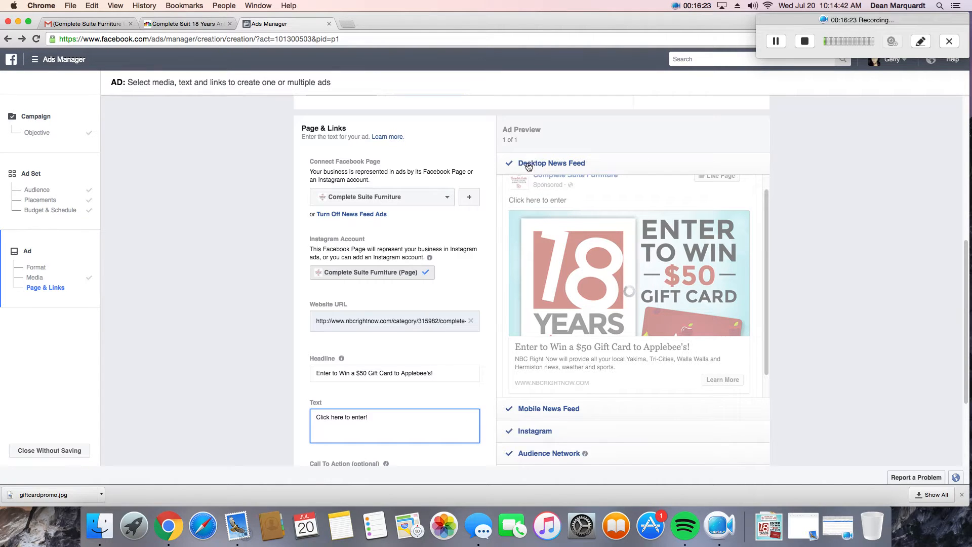
scroll(487, 224, down, 1)
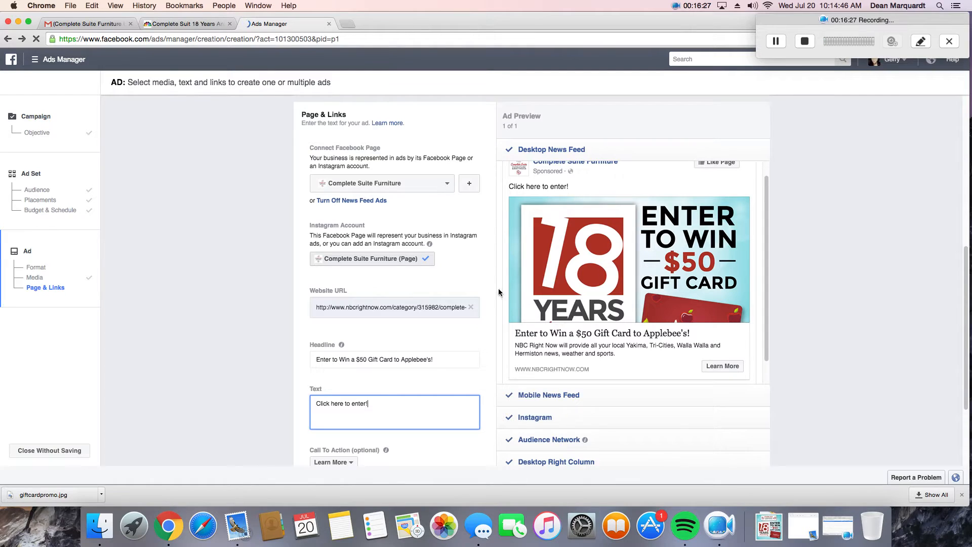
scroll(448, 336, down, 5)
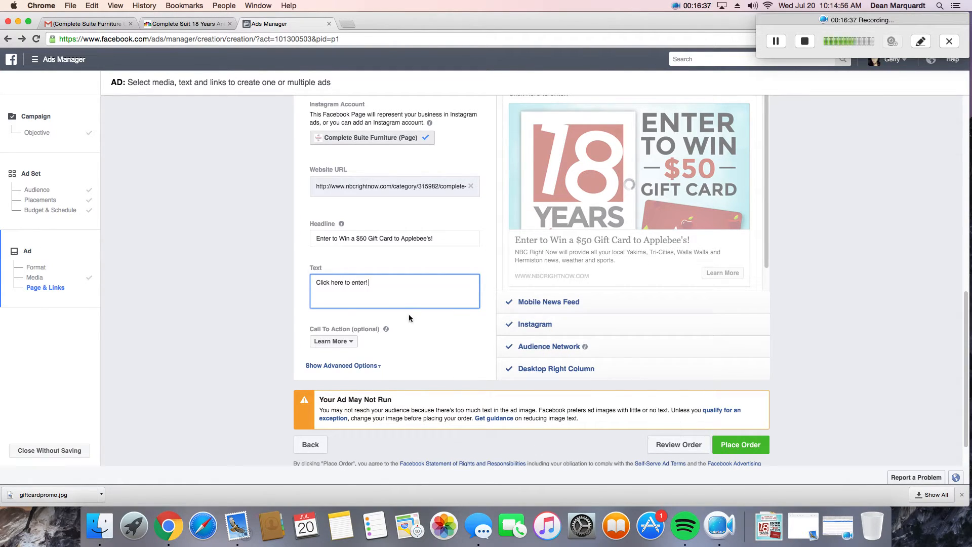
click(661, 444)
click(663, 446)
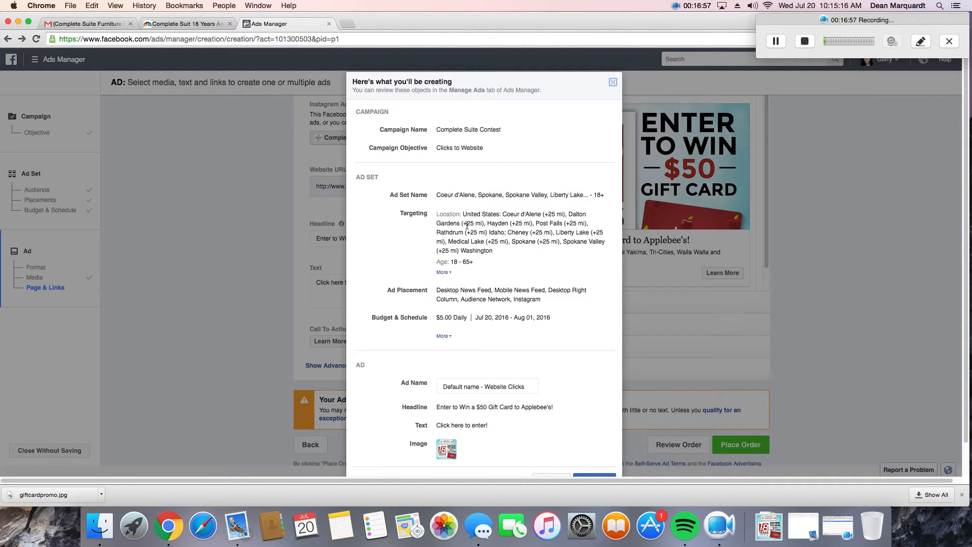
click(444, 272)
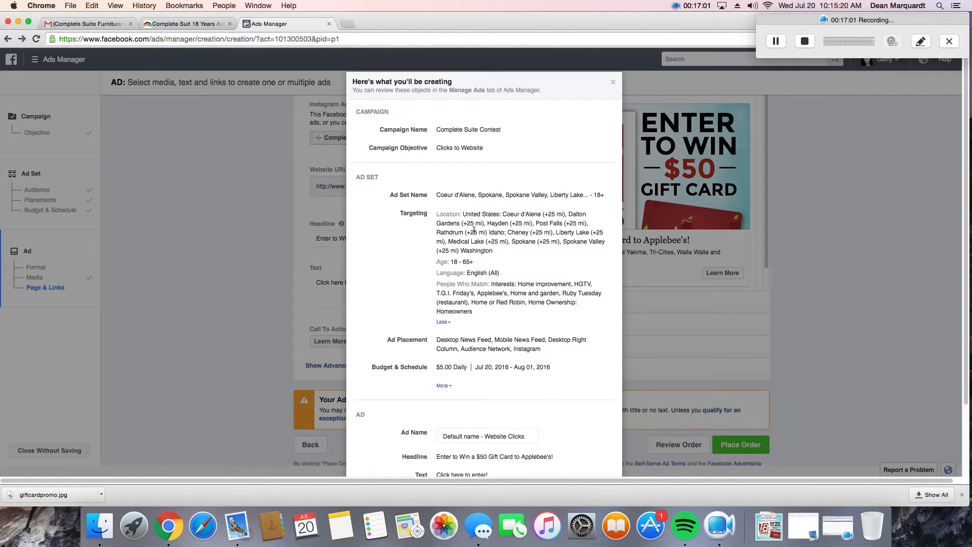
scroll(534, 270, down, 1)
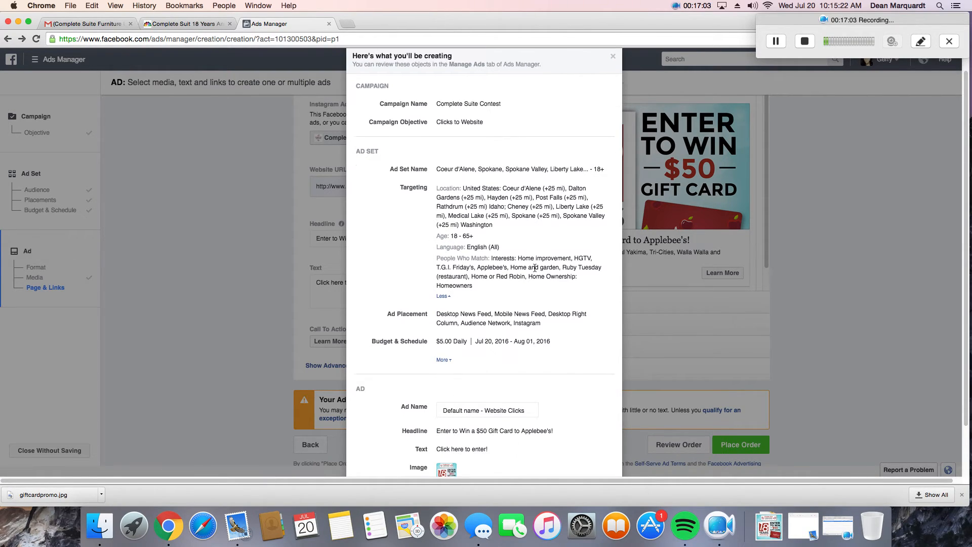
scroll(524, 287, down, 1)
scroll(487, 297, down, 1)
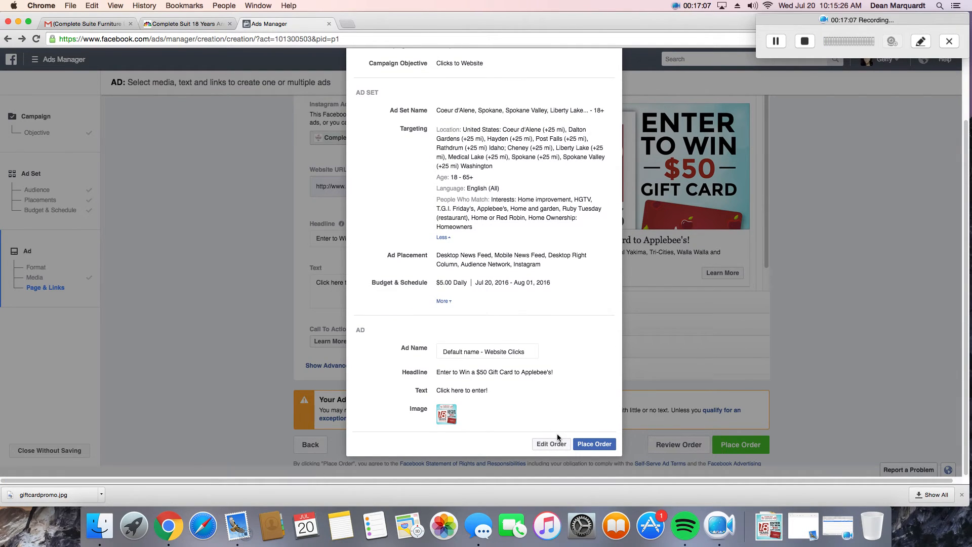
click(599, 446)
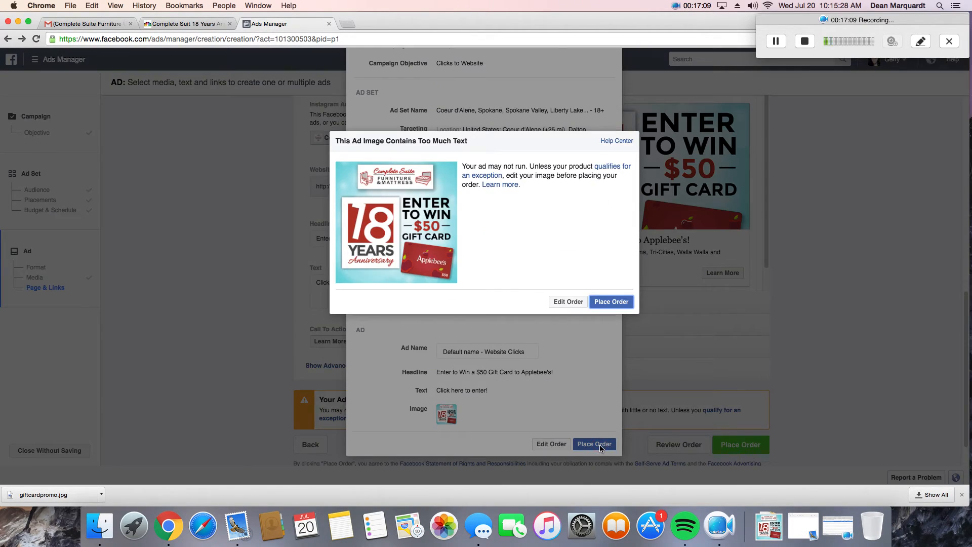